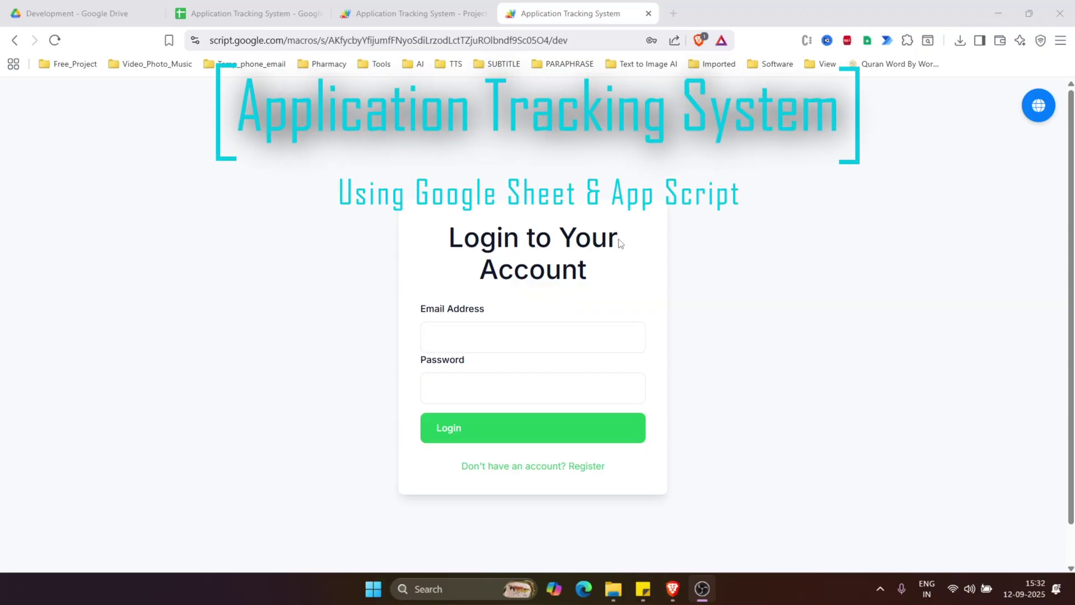
Step: Look over the Login to Your Account page and its fields
left_click(470, 343)
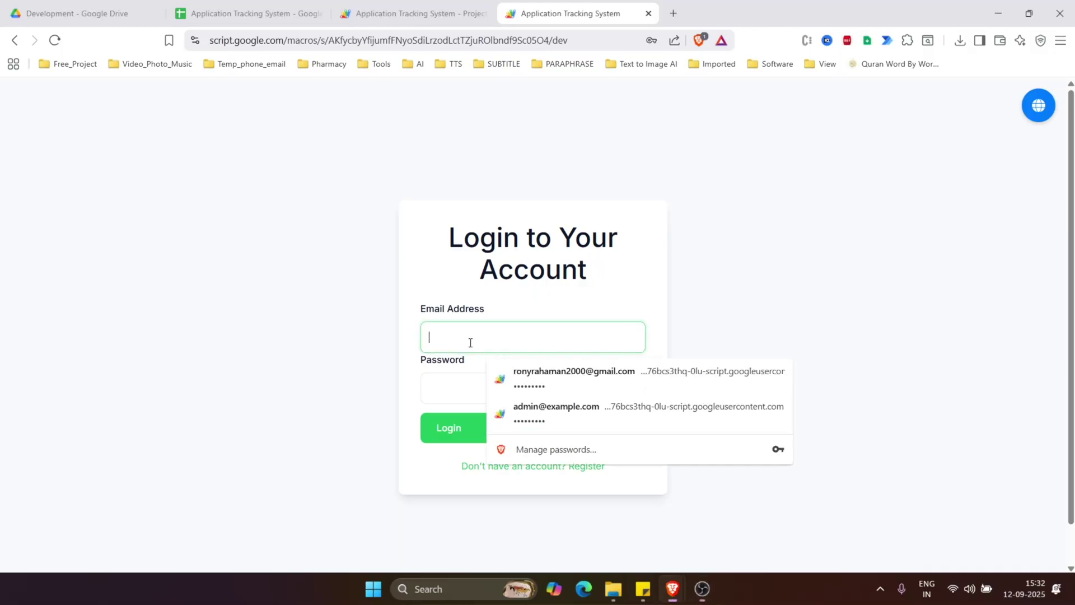
left_click(750, 241)
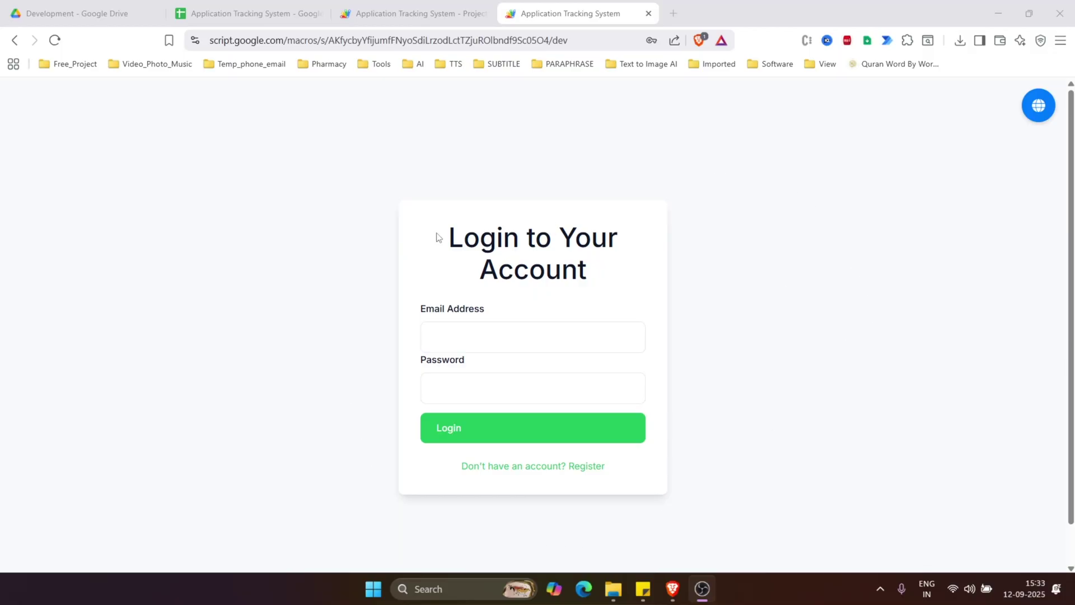
left_click_drag(441, 238, 618, 281)
left_click(783, 348)
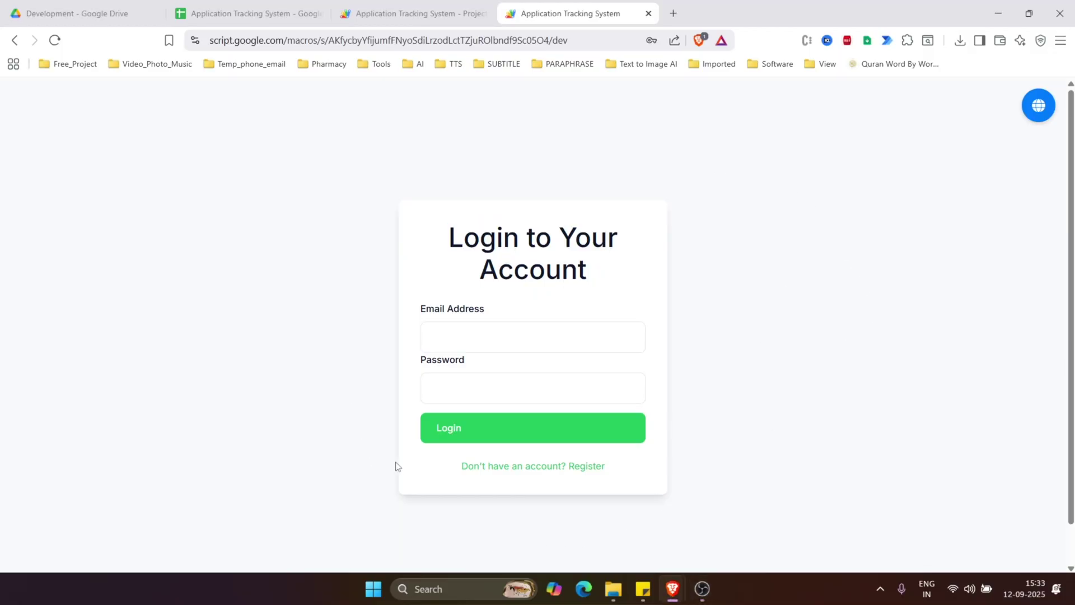
Step: Open the account registration form and scroll through its fields
left_click(530, 473)
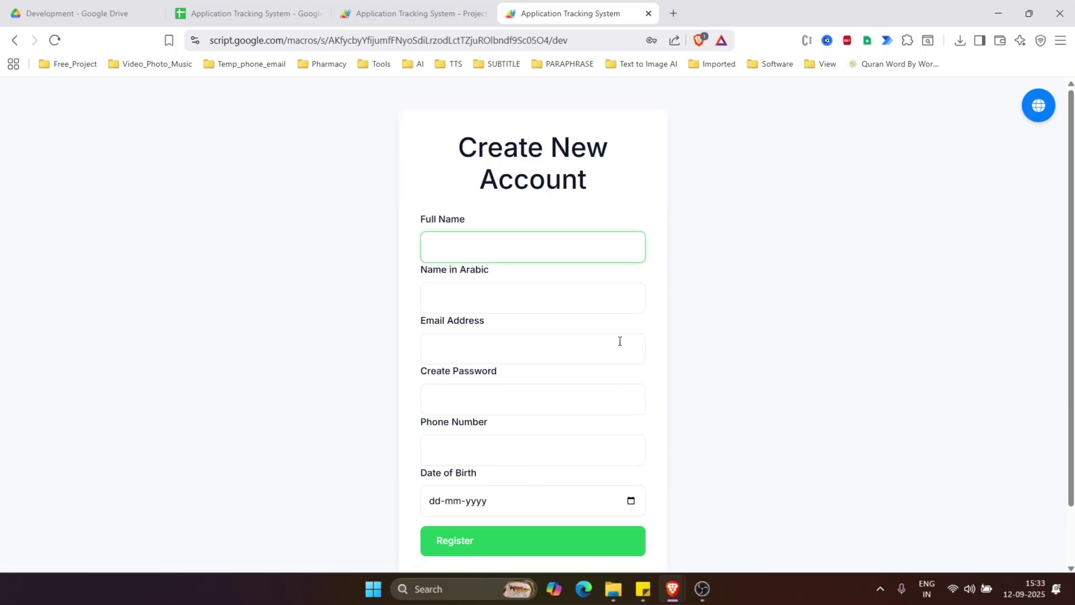
scroll(620, 337, "down", 1)
scroll(618, 340, "up", 1)
scroll(542, 324, "down", 1)
scroll(753, 343, "up", 1)
scroll(754, 343, "down", 1)
scroll(785, 345, "up", 1)
Step: View the registration form in العربية, then return it to English and close the language menu
left_click(1031, 115)
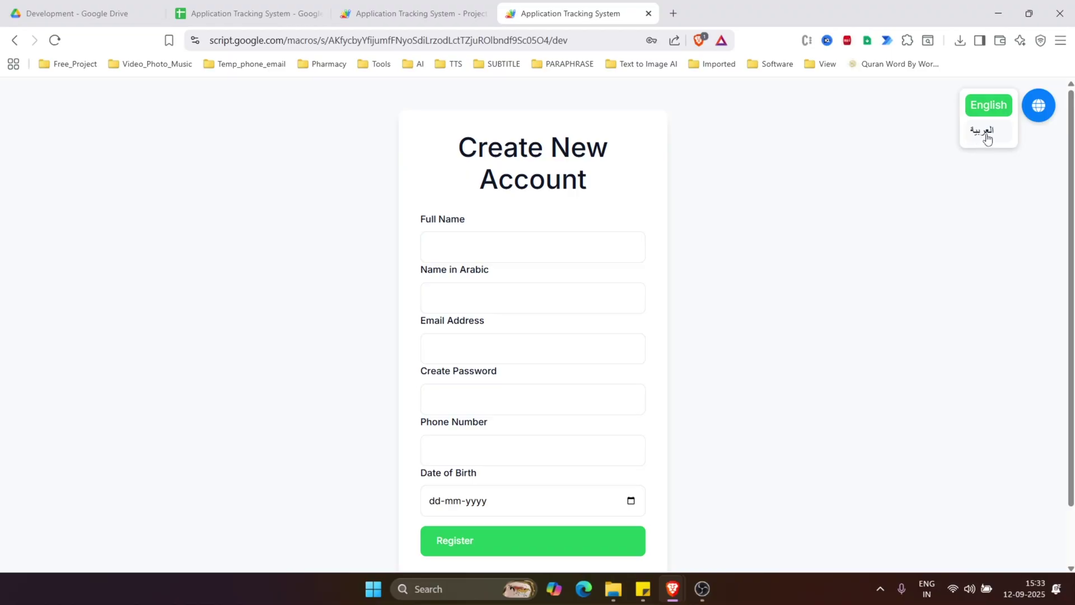
left_click(984, 133)
left_click(1015, 111)
left_click(997, 138)
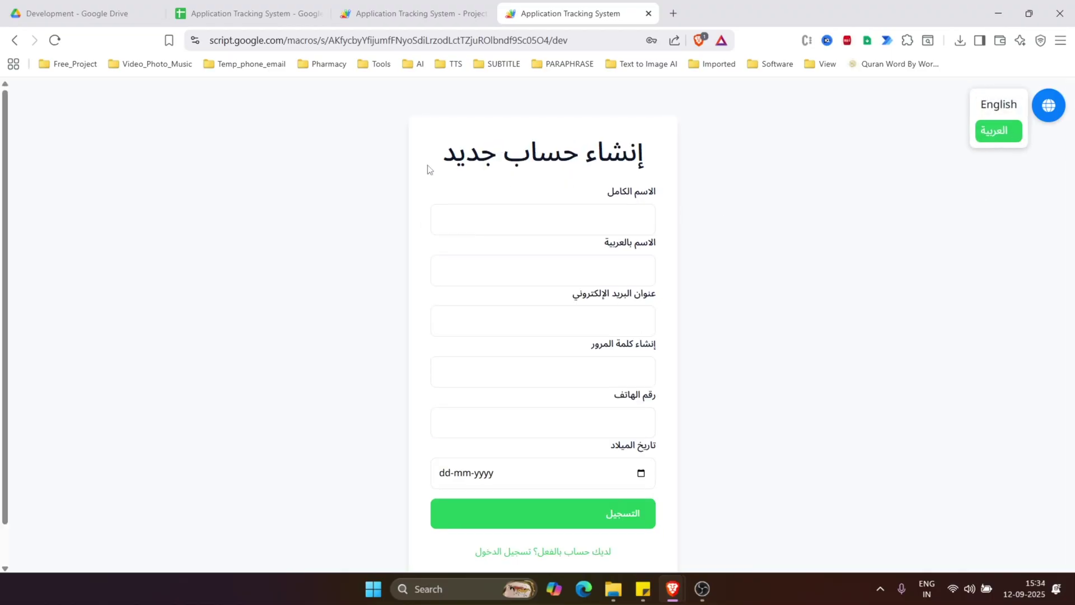
left_click_drag(434, 157, 644, 551)
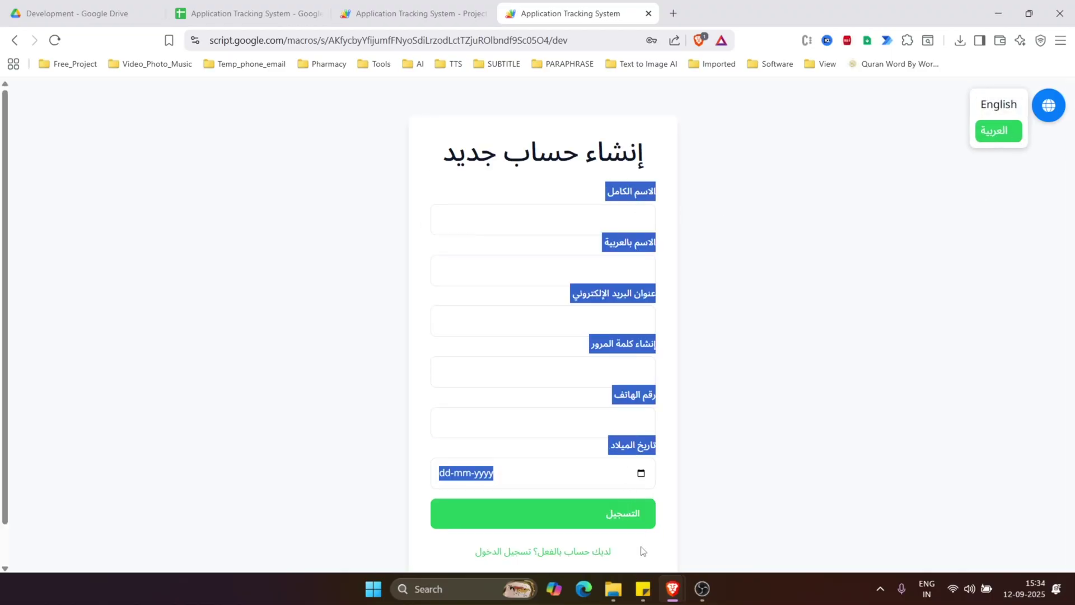
scroll(787, 471, "down", 1)
scroll(805, 464, "up", 1)
left_click(1000, 105)
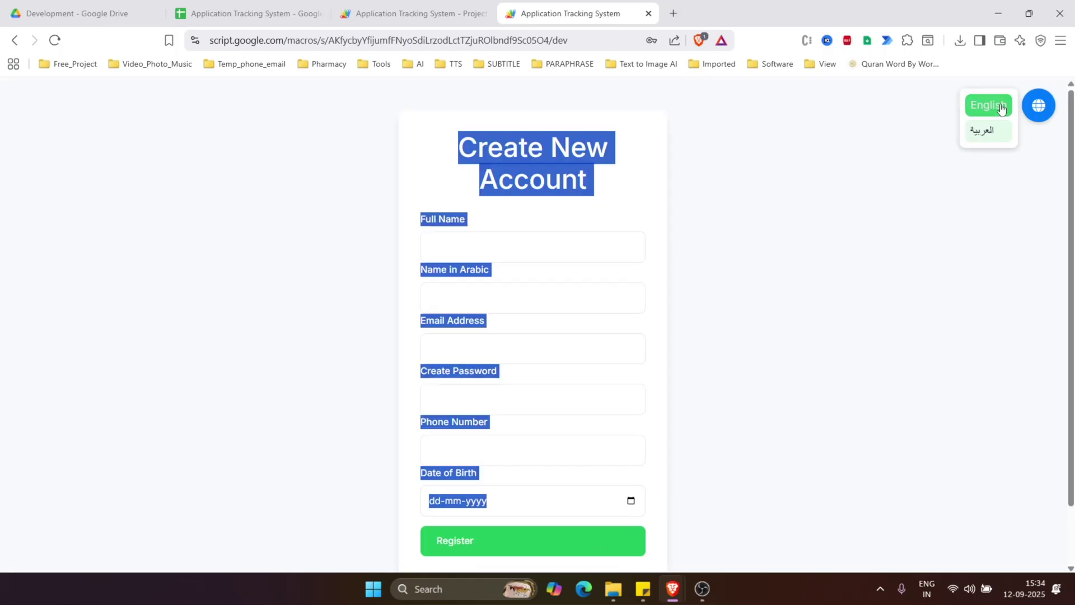
left_click(768, 287)
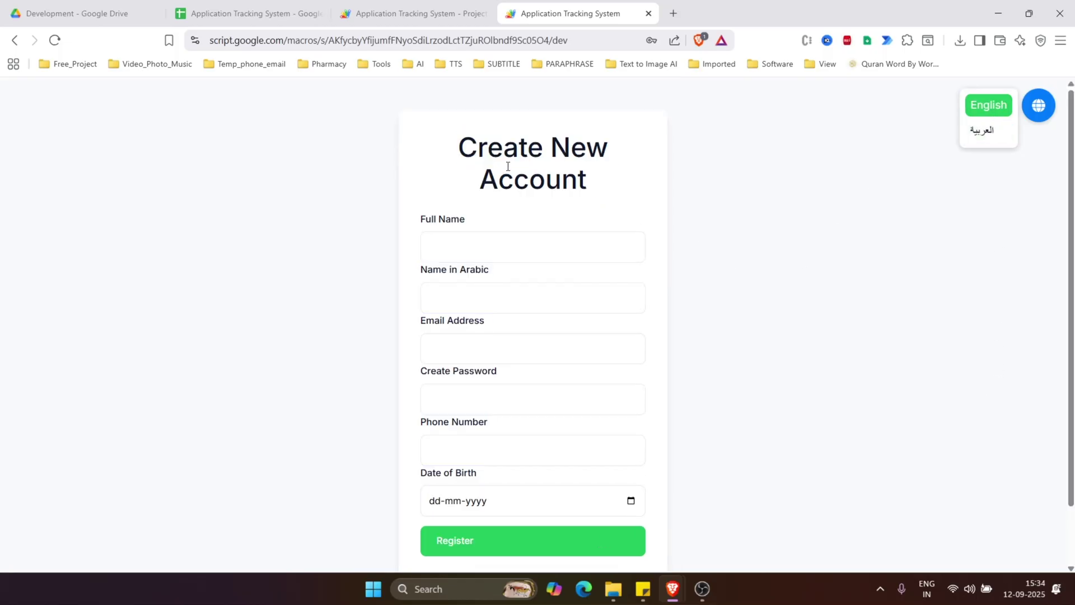
left_click(1031, 121)
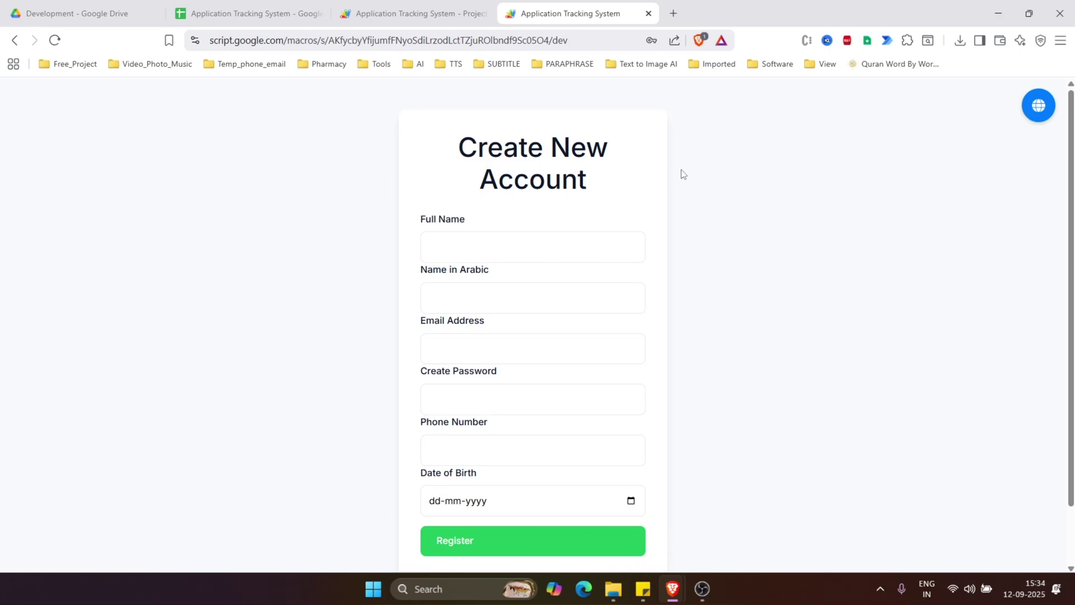
Step: Fill in the Full Name from suggestions and enter the applicant's name in the Name in Arabic field
left_click_drag(514, 224, 393, 223)
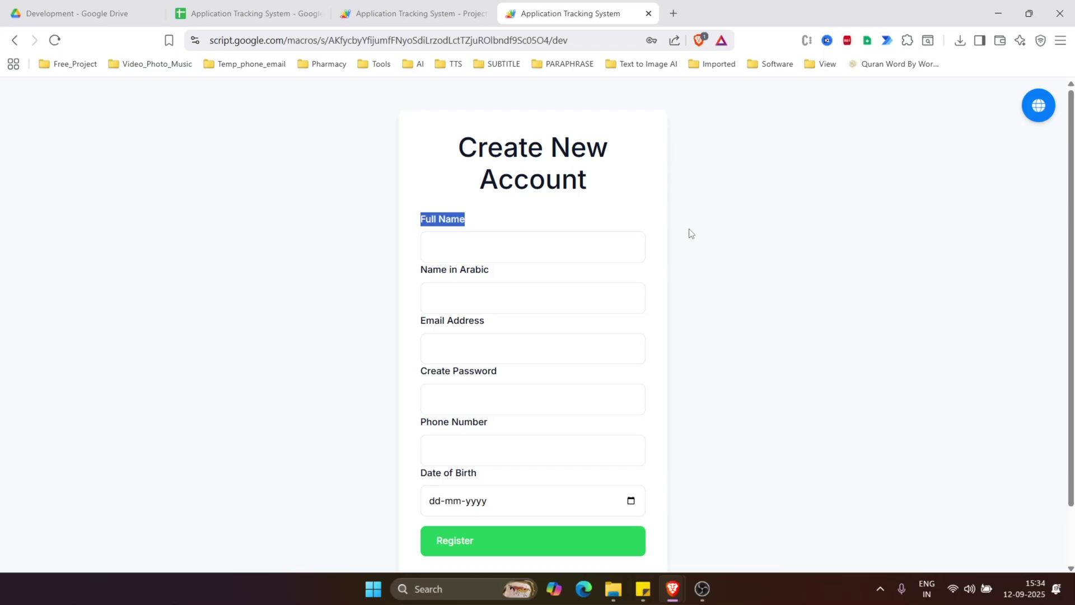
left_click(526, 246)
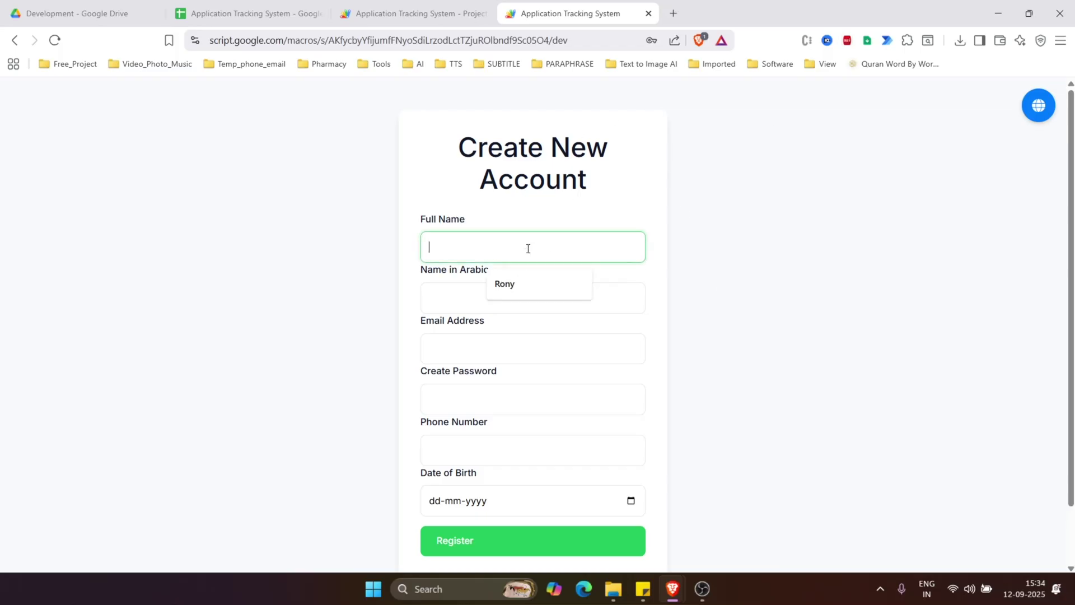
left_click(511, 284)
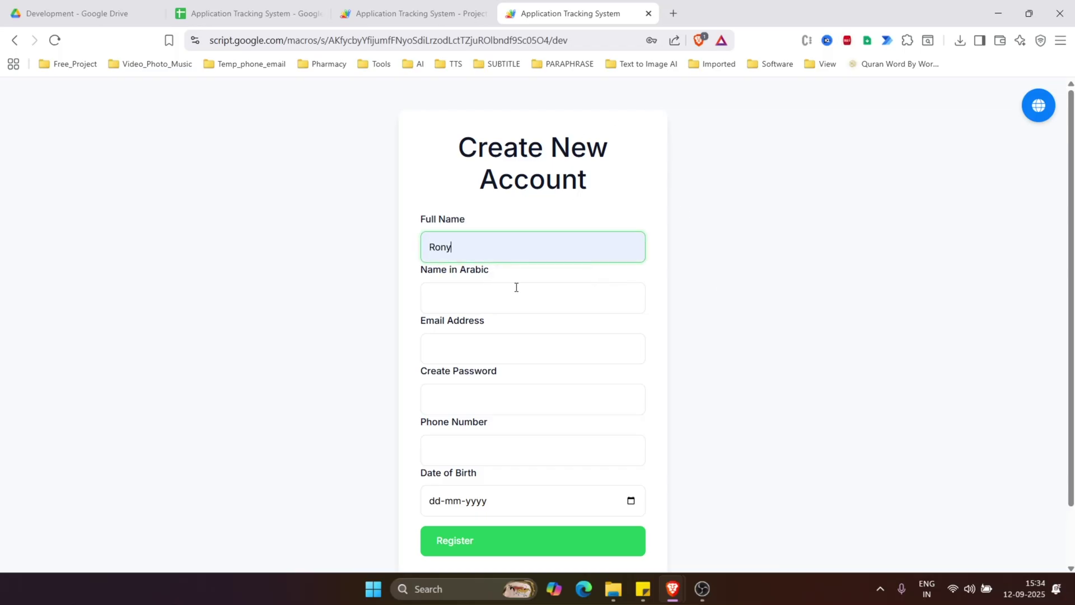
left_click(548, 300)
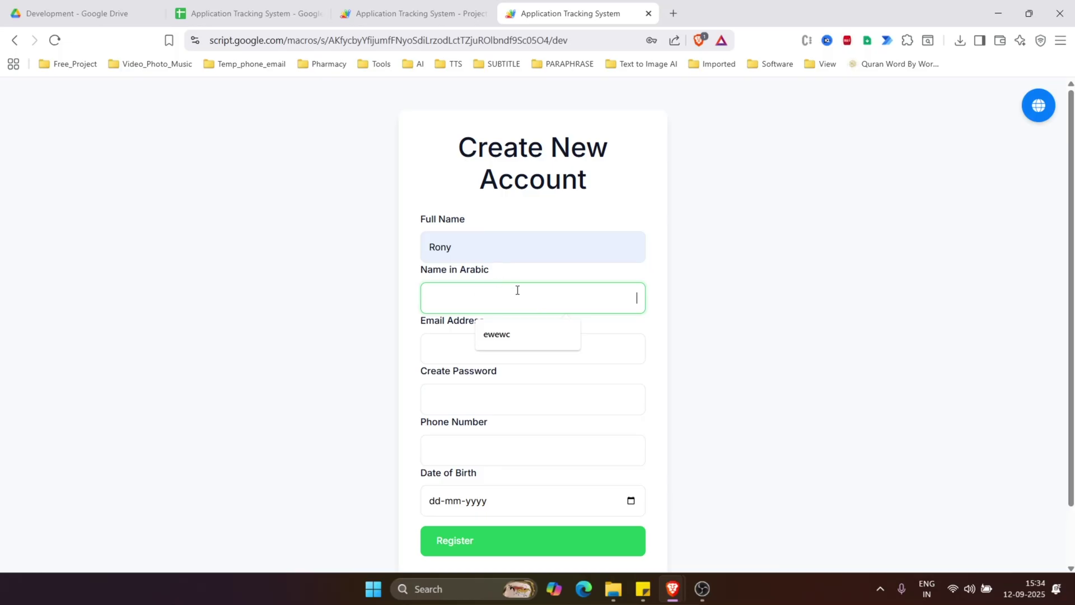
type("Rony")
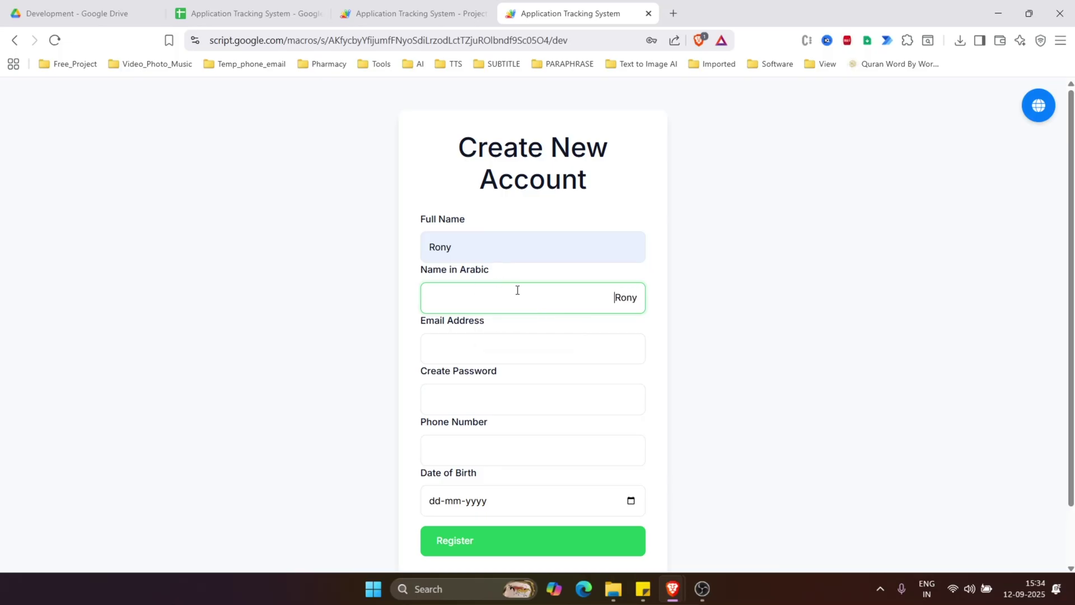
key("ctrl+a")
Step: Fill the email from the saved login, type the account password, and enter the phone number
left_click(586, 344)
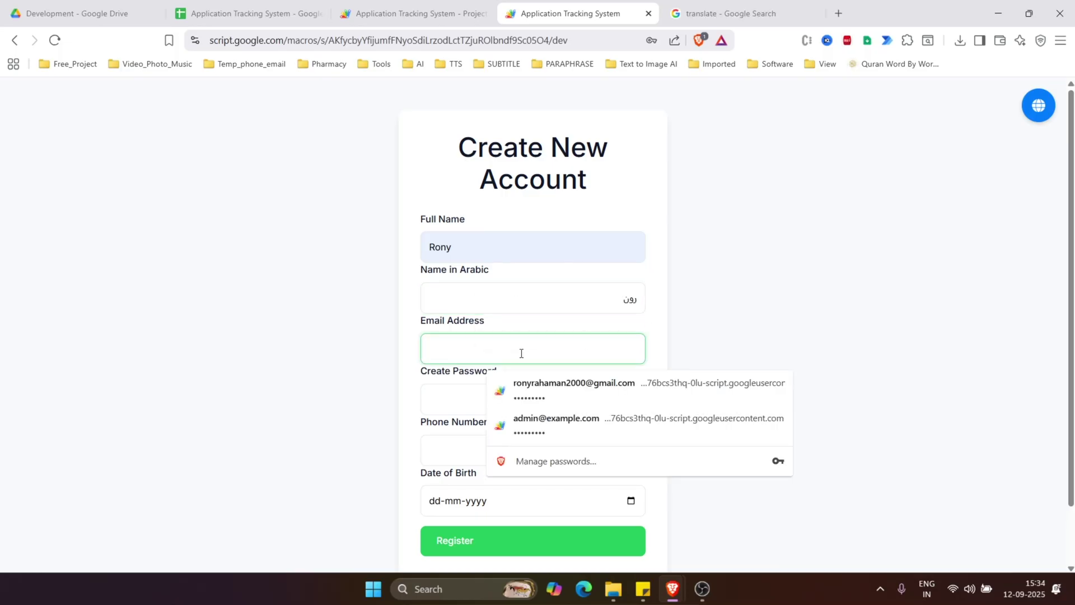
left_click(529, 390)
double_click(529, 391)
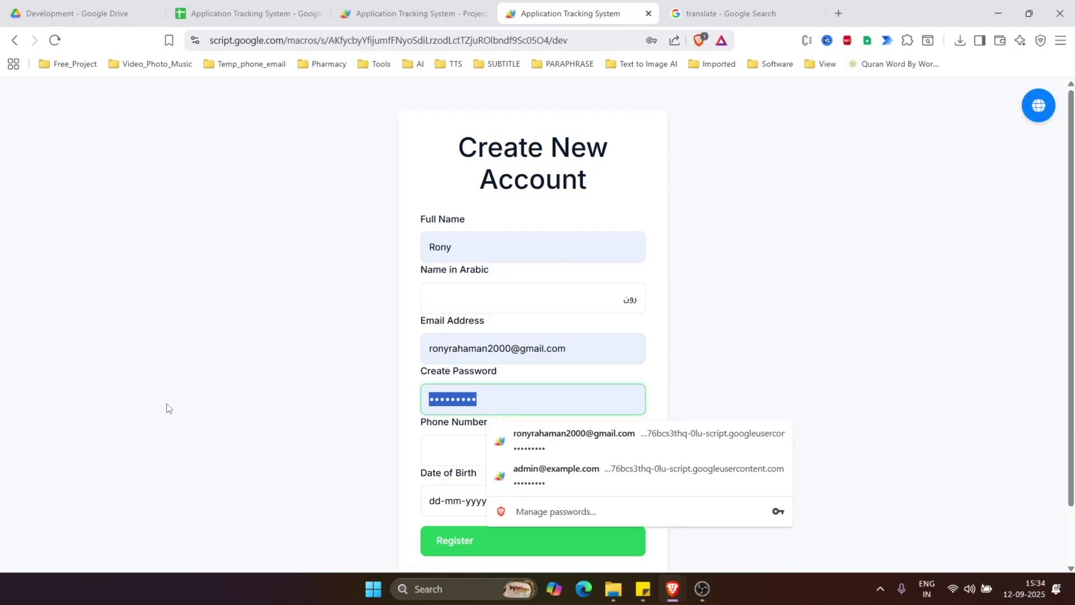
type("1234")
key("Tab")
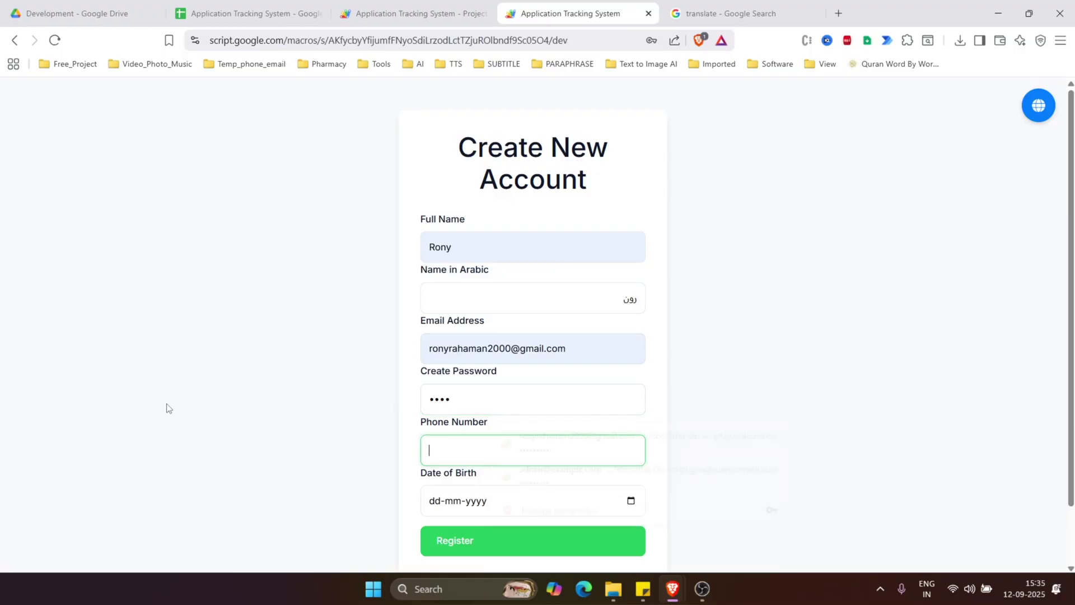
key("Tab")
Step: Set the birth date to 01-01-2000 and submit the registration
left_click(632, 502)
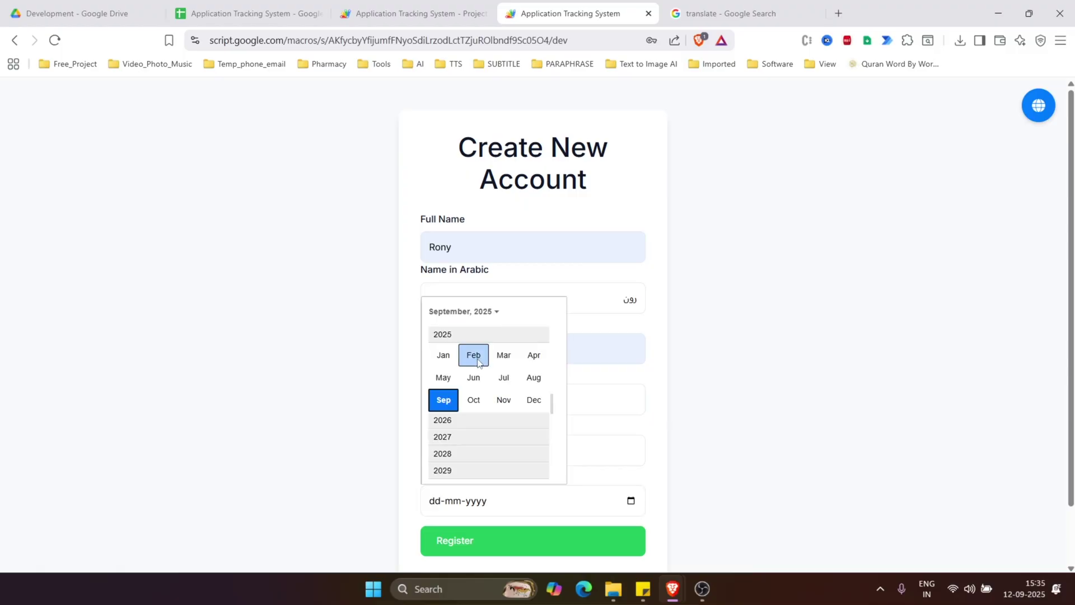
scroll(479, 363, "up", 6)
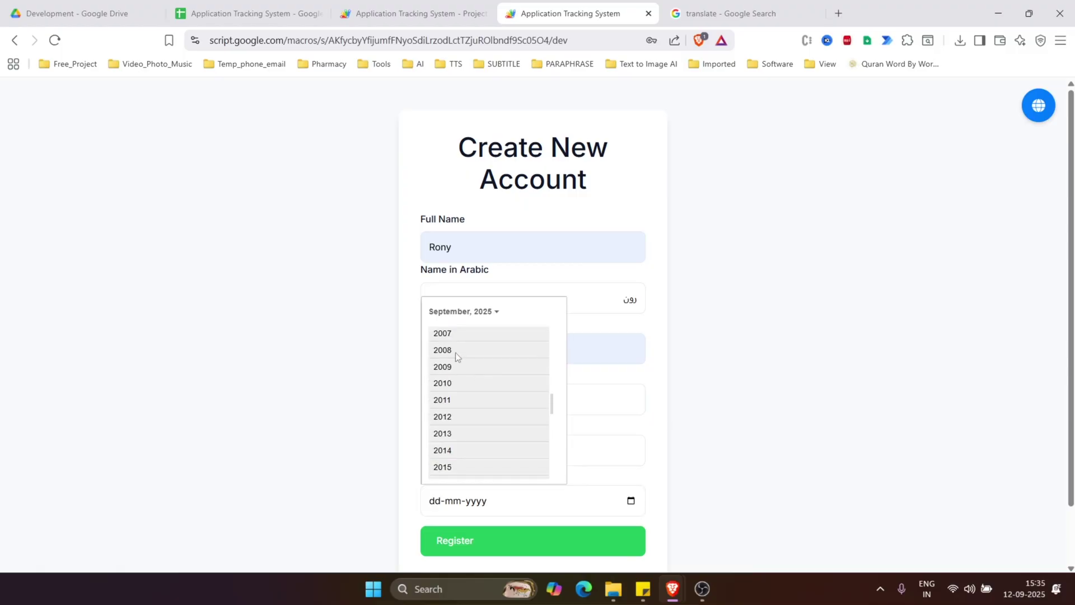
scroll(455, 351, "up", 3)
left_click(498, 355)
left_click(439, 353)
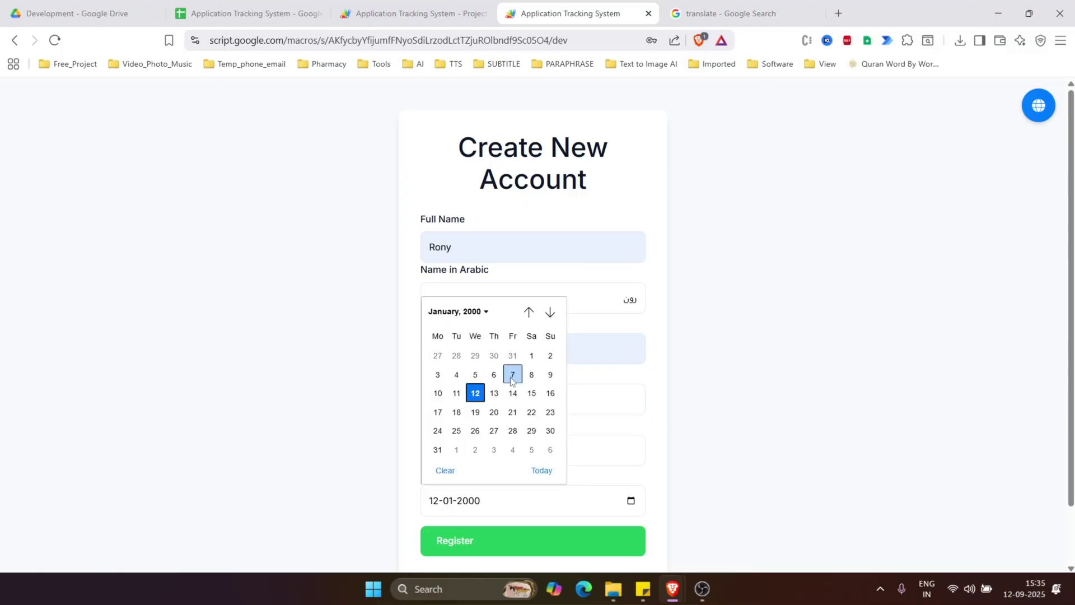
left_click(531, 355)
scroll(694, 457, "down", 2)
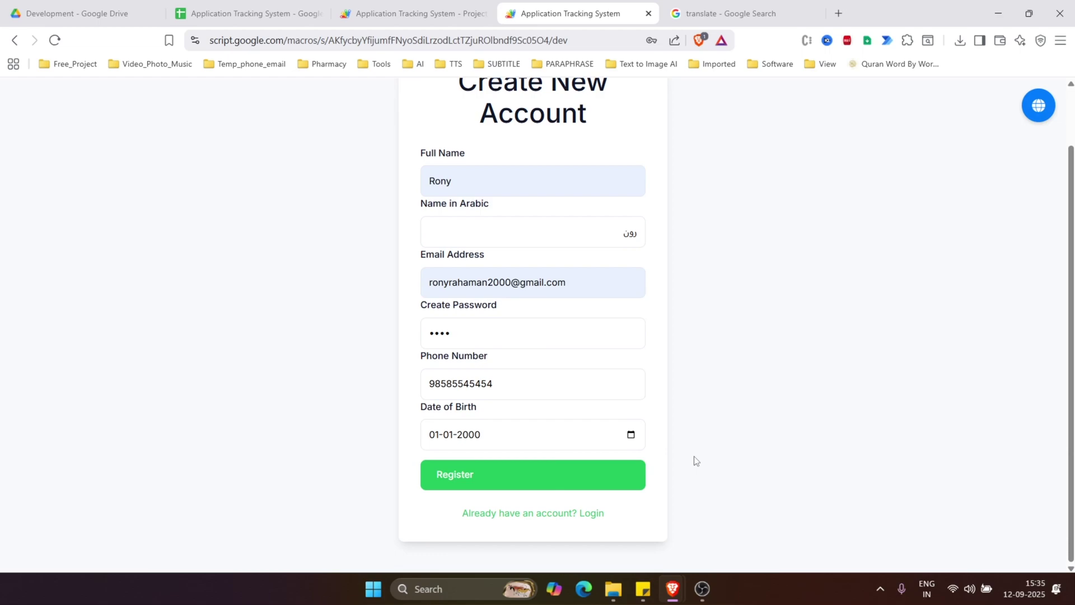
left_click(474, 480)
left_click_drag(424, 205, 650, 203)
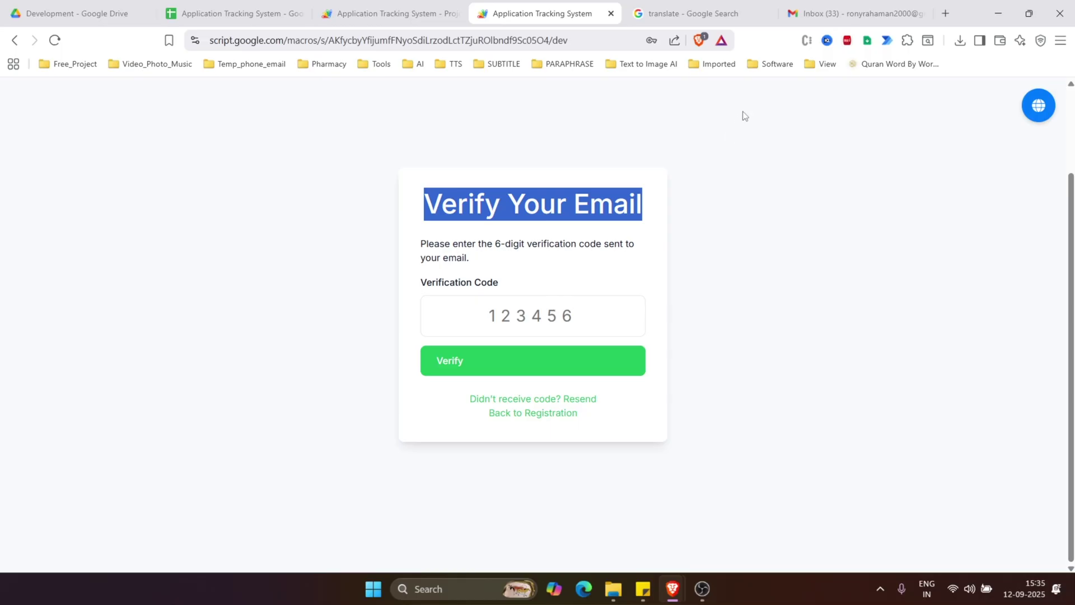
Step: Copy the code from the Gmail verification email and paste it into the Verification Code field
left_click(857, 13)
left_click(459, 205)
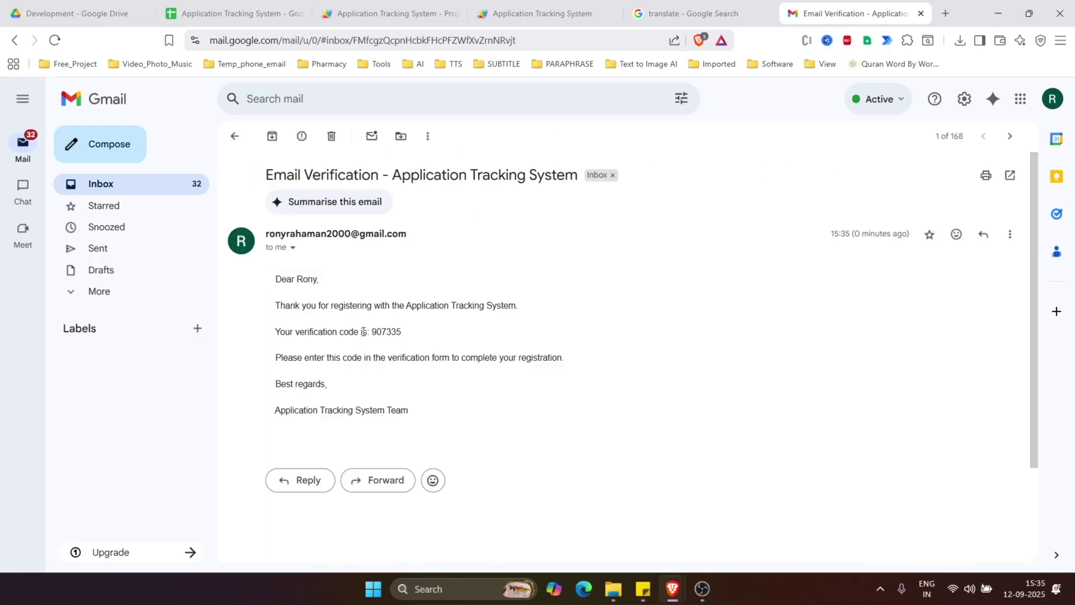
double_click(383, 332)
key("ctrl+c")
left_click(542, 12)
left_click(510, 305)
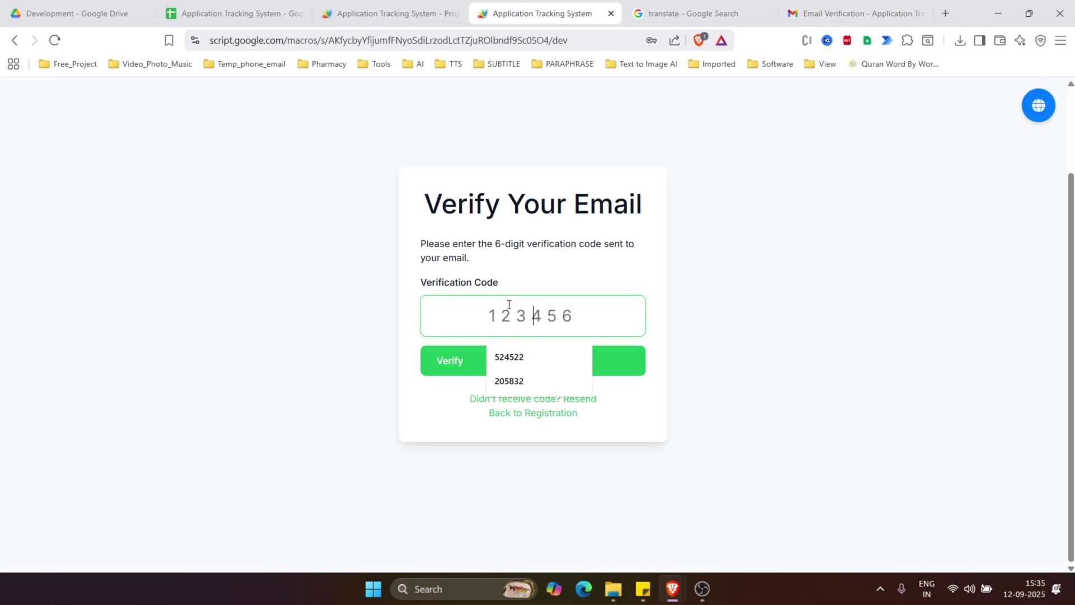
key("ctrl+v")
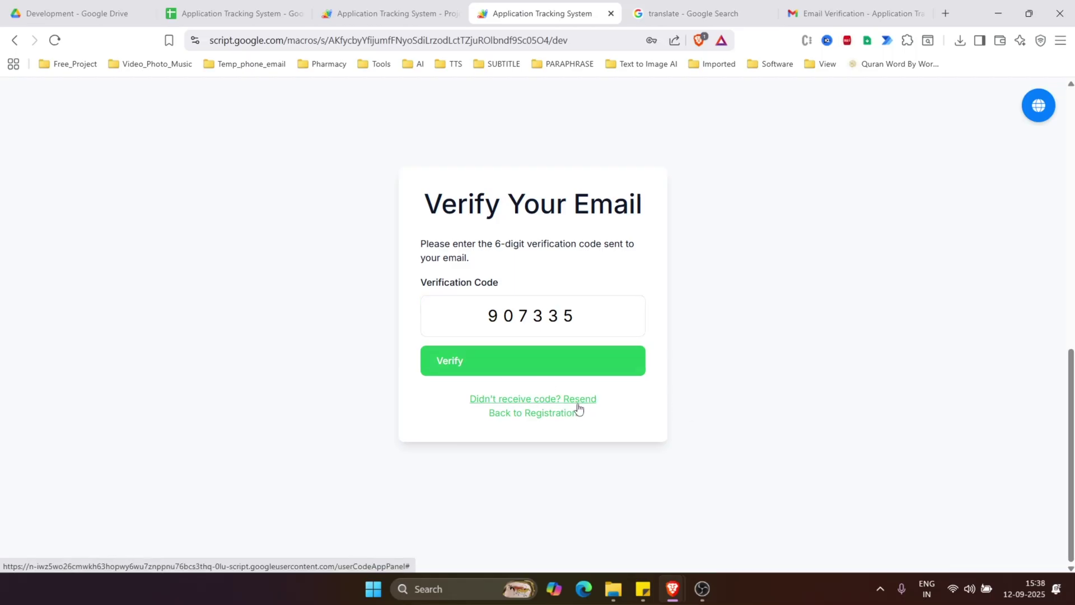
left_click_drag(583, 401, 855, 126)
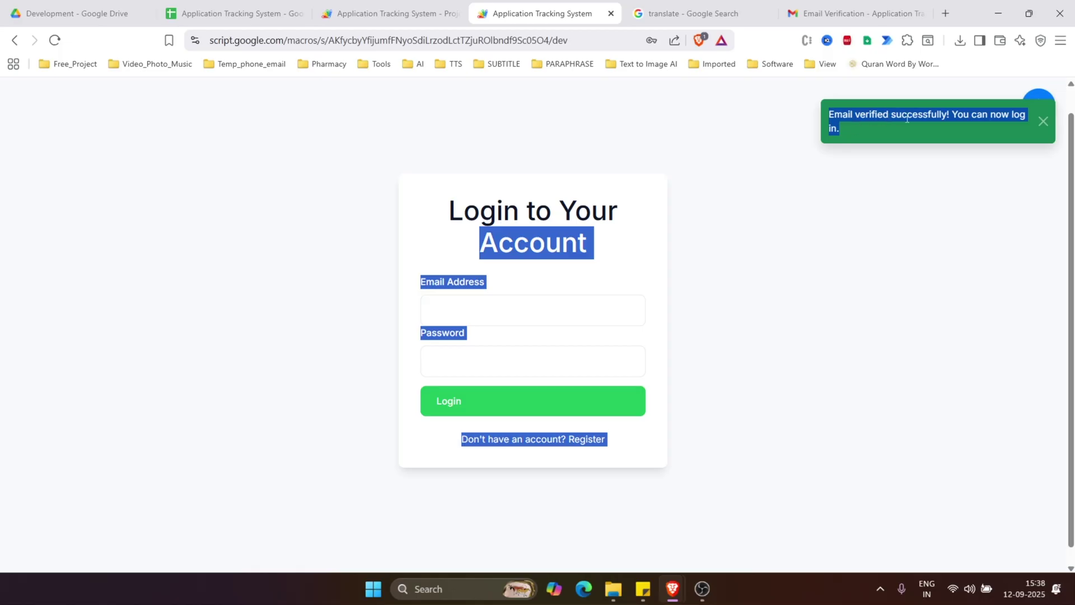
Step: Log in to the new account with the saved credentials and password
left_click(566, 310)
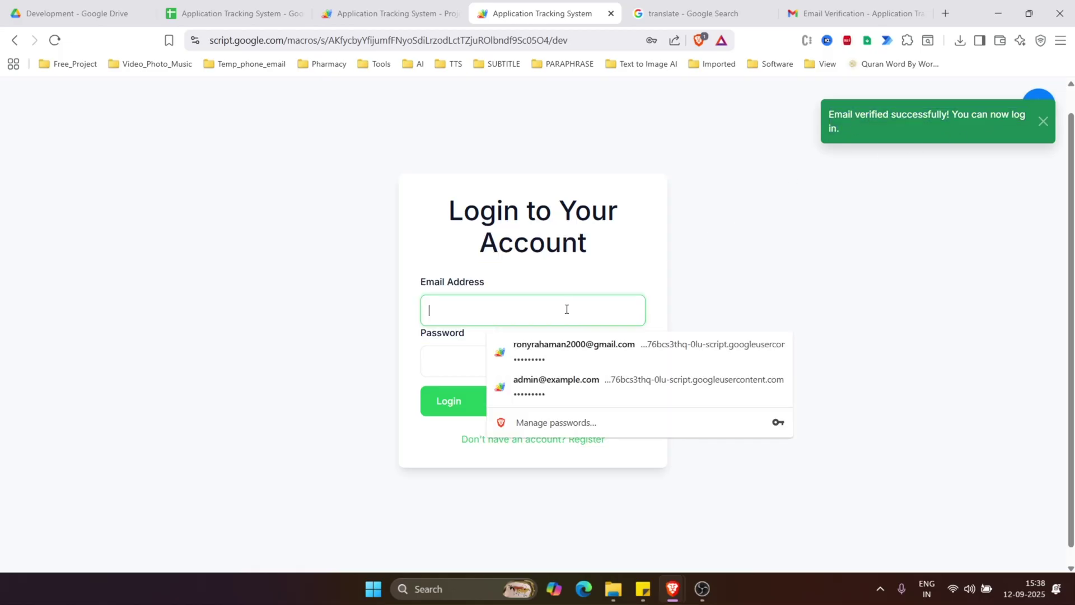
left_click(523, 350)
left_click(523, 359)
key("BackSpace")
key("BackSpace")
key("BackSpace")
key("BackSpace")
key("BackSpace")
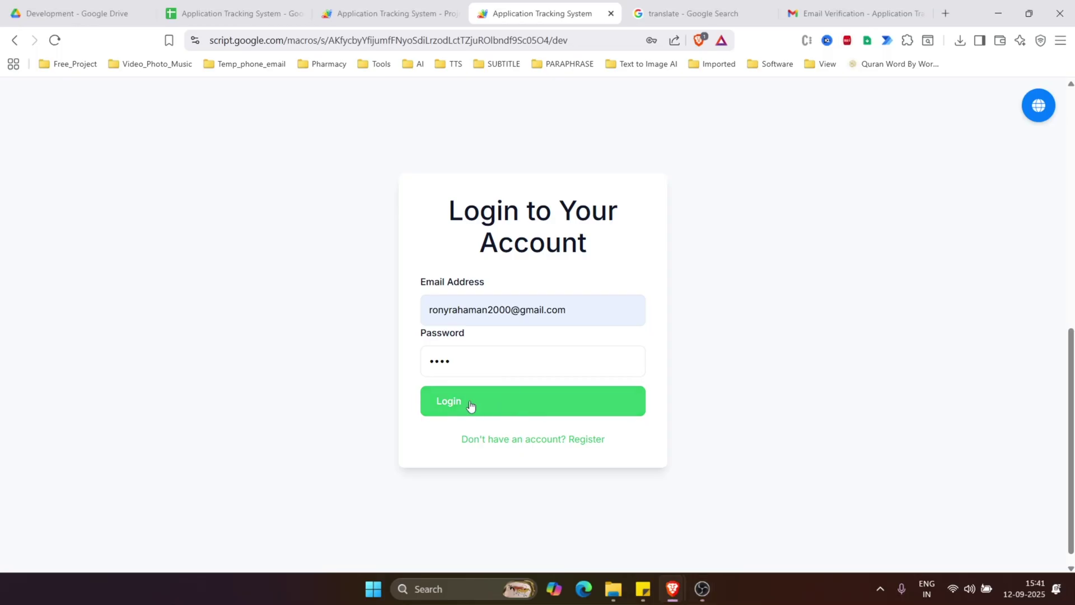
left_click(471, 403)
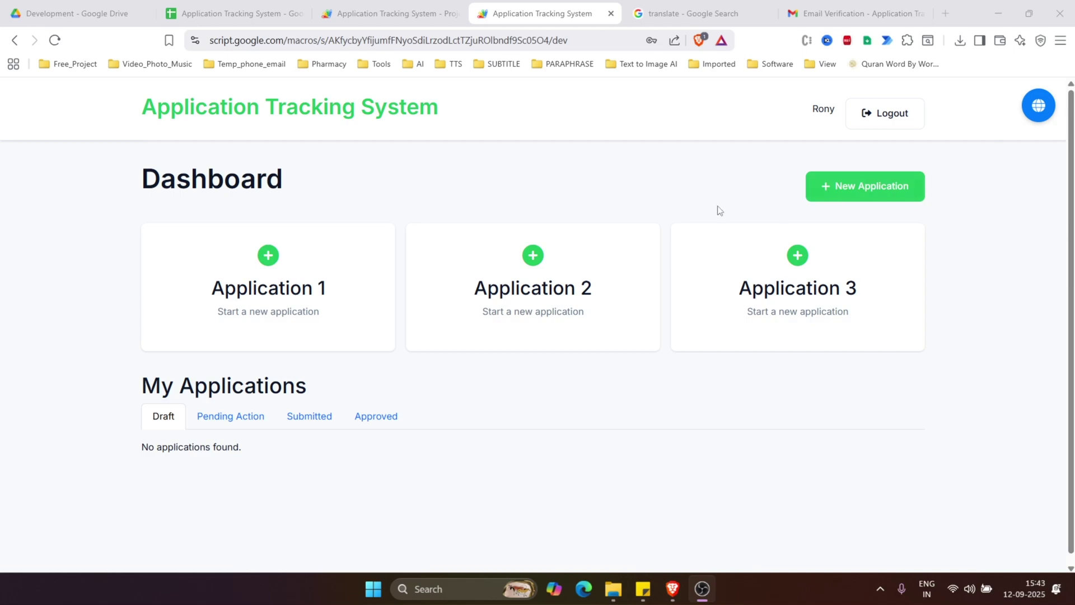
Step: Browse the Draft, Pending Action, Submitted and Approved lists under My Applications
left_click(224, 422)
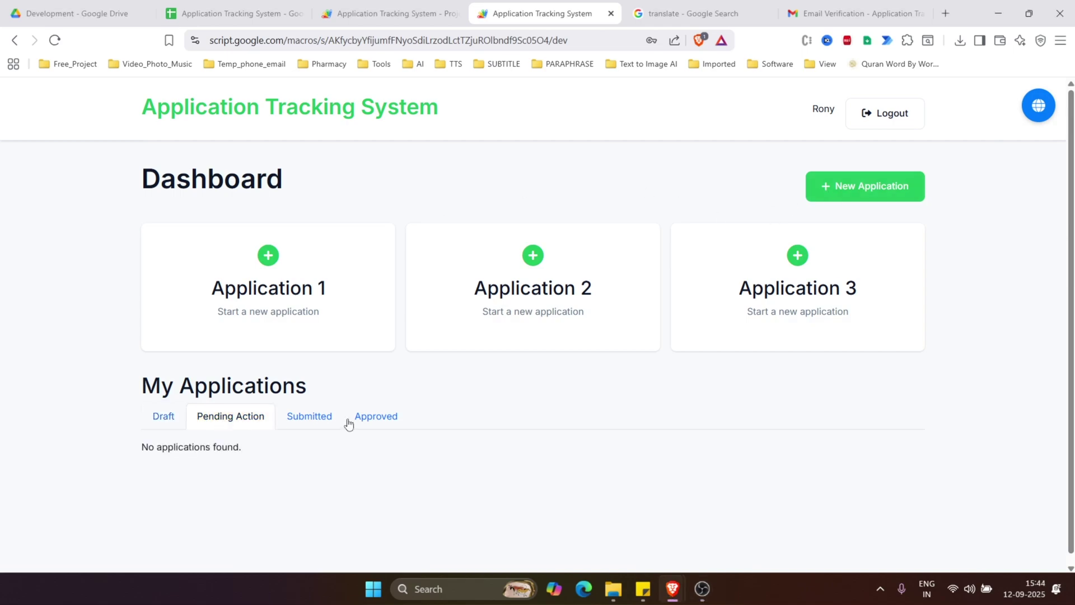
left_click(311, 418)
left_click(377, 421)
left_click(311, 419)
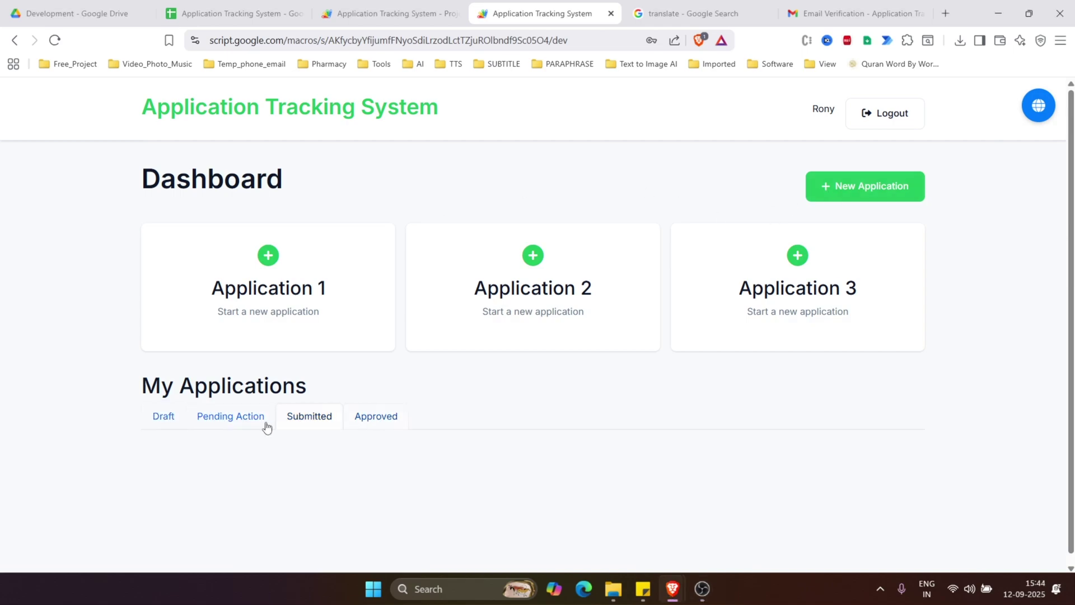
left_click(163, 425)
left_click_drag(126, 384, 345, 399)
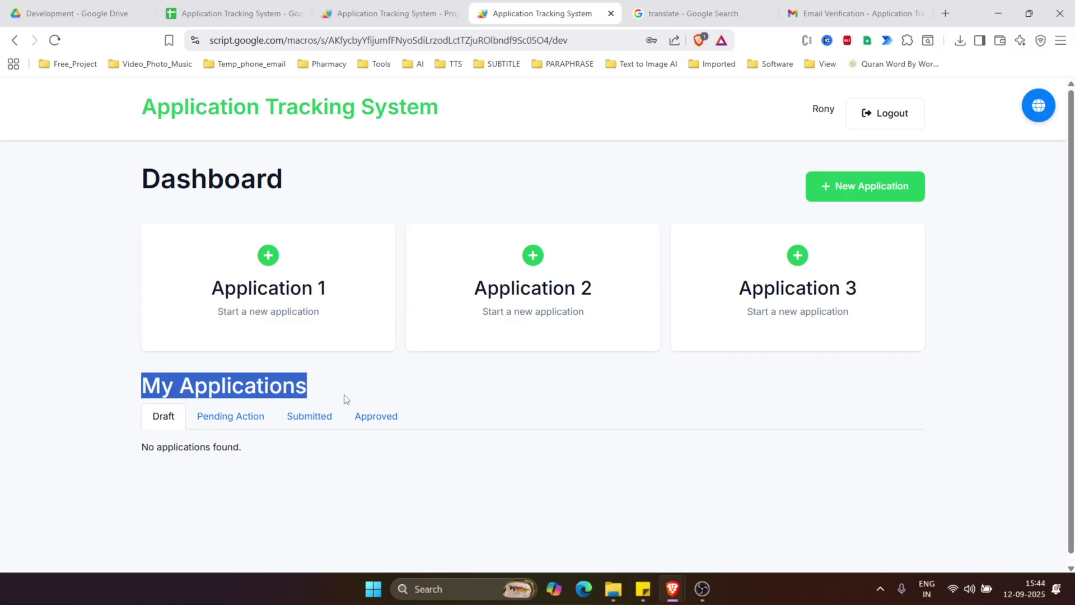
left_click(227, 424)
left_click(312, 417)
left_click(375, 422)
Step: Start a new application form and scroll through its fields
left_click(857, 195)
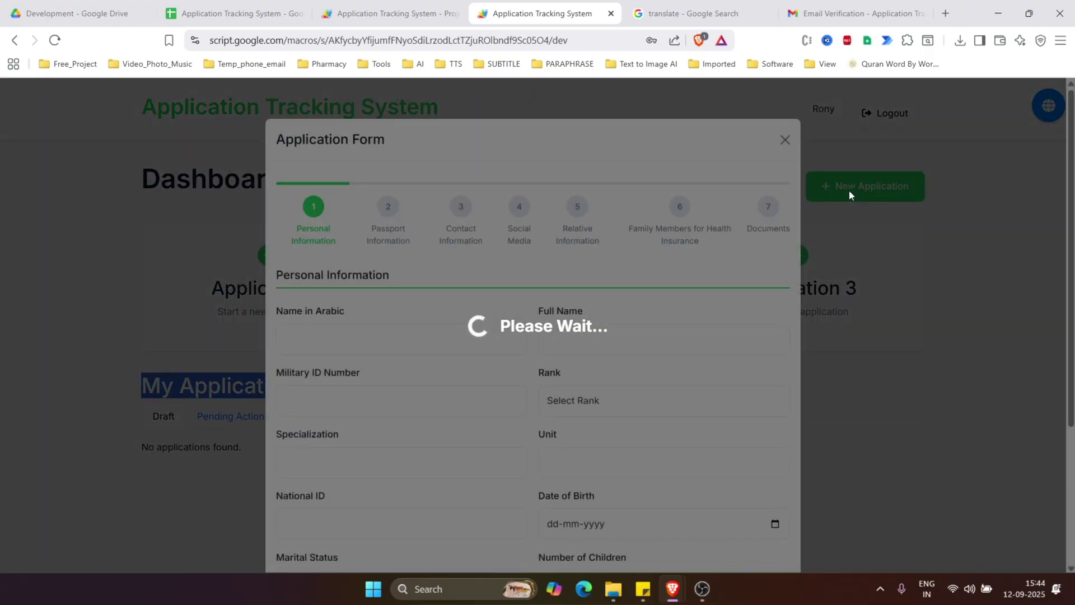
scroll(596, 252, "down", 1)
scroll(597, 252, "up", 1)
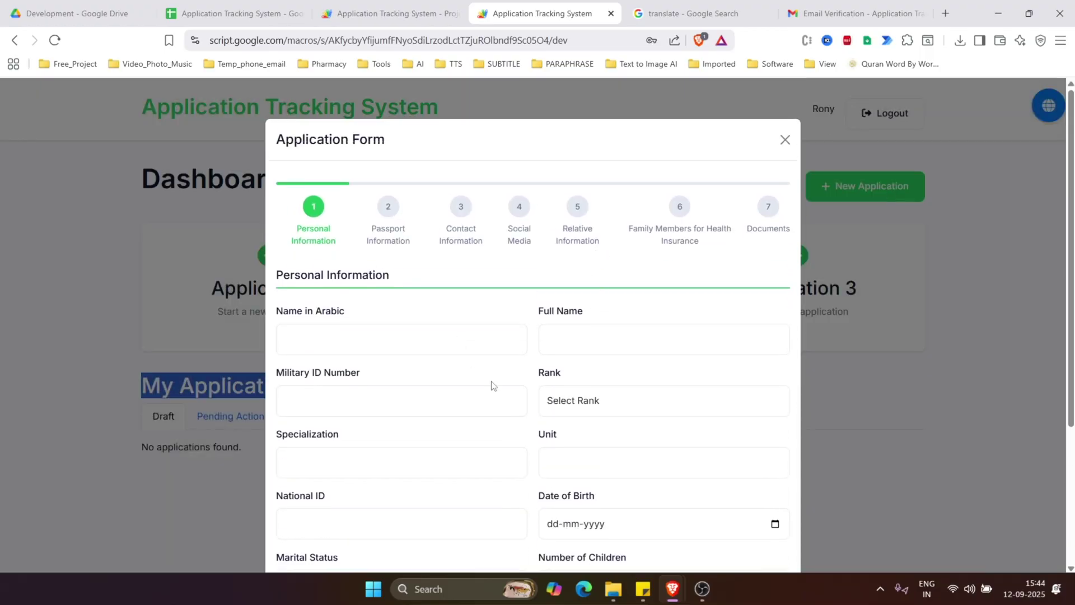
scroll(371, 330, "down", 1)
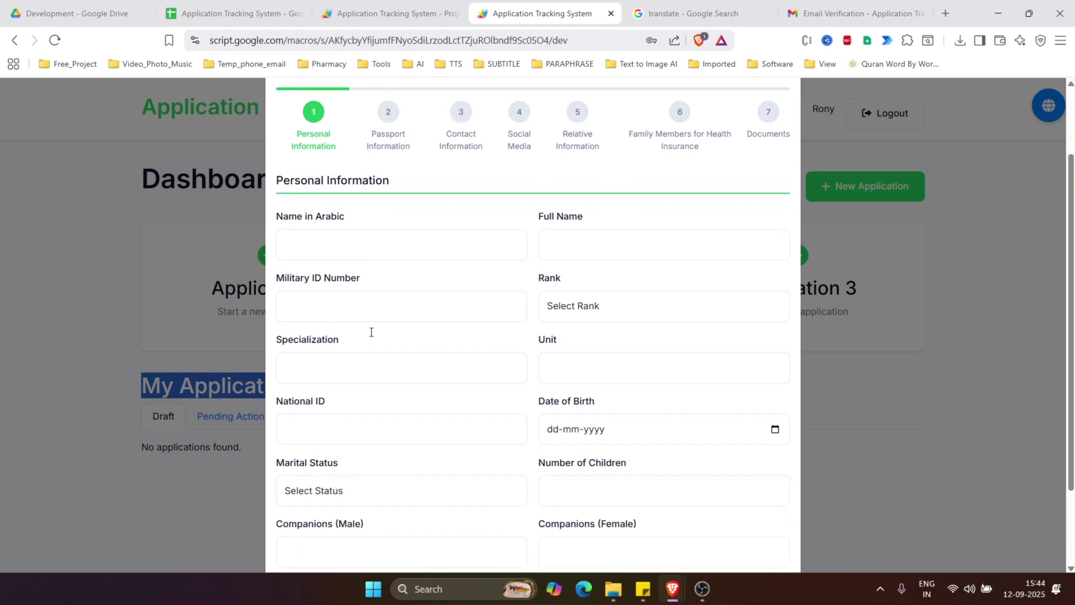
scroll(371, 334, "up", 1)
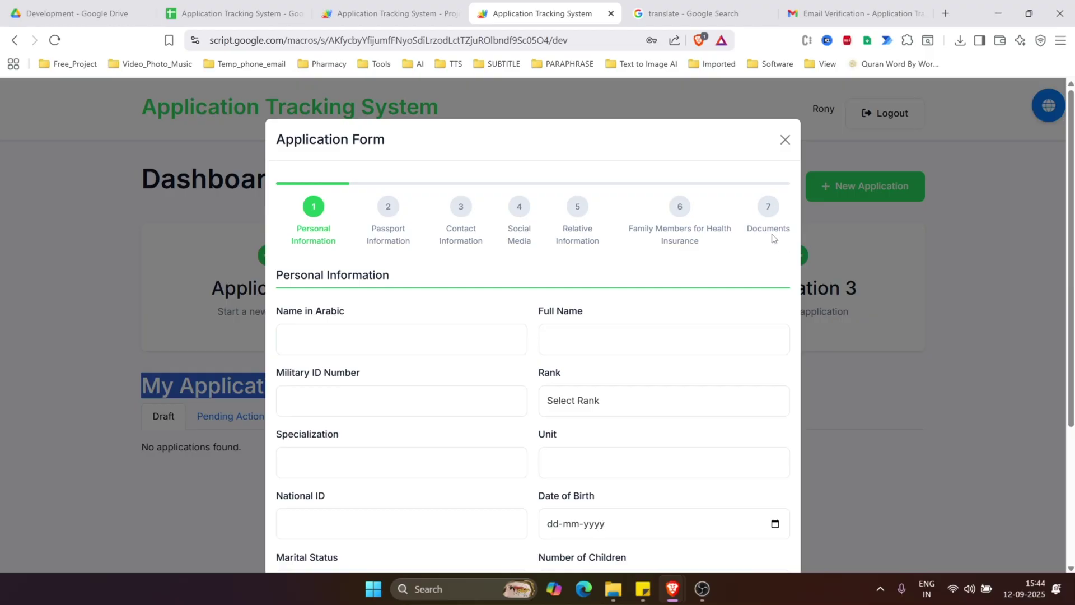
Step: Switch to full screen, copy the Arabic name translation, and start a new application again
key("F11")
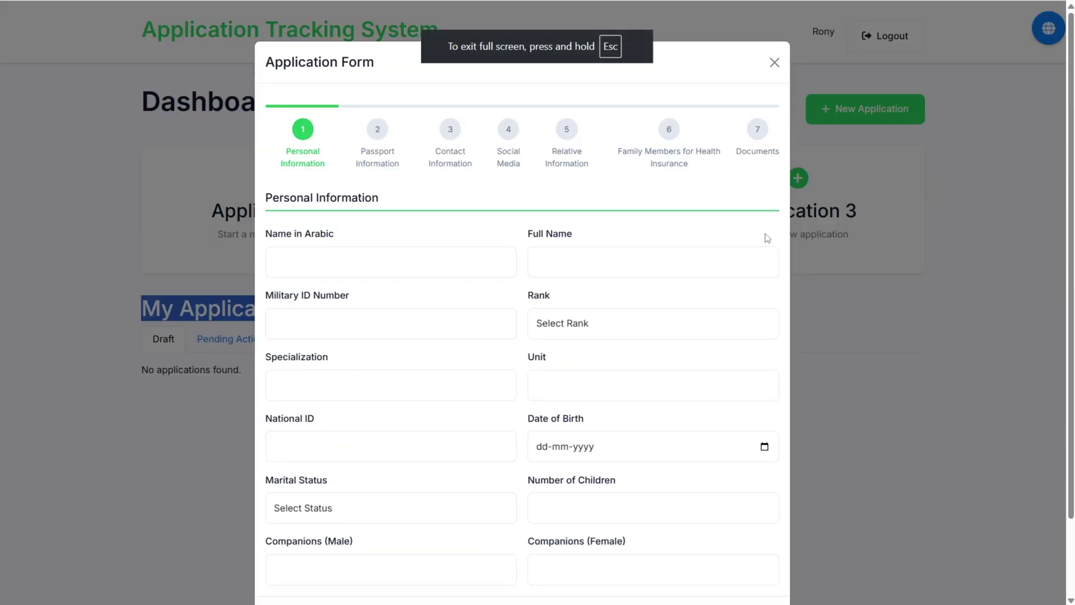
scroll(717, 241, "down", 1)
scroll(718, 242, "up", 1)
left_click(335, 265)
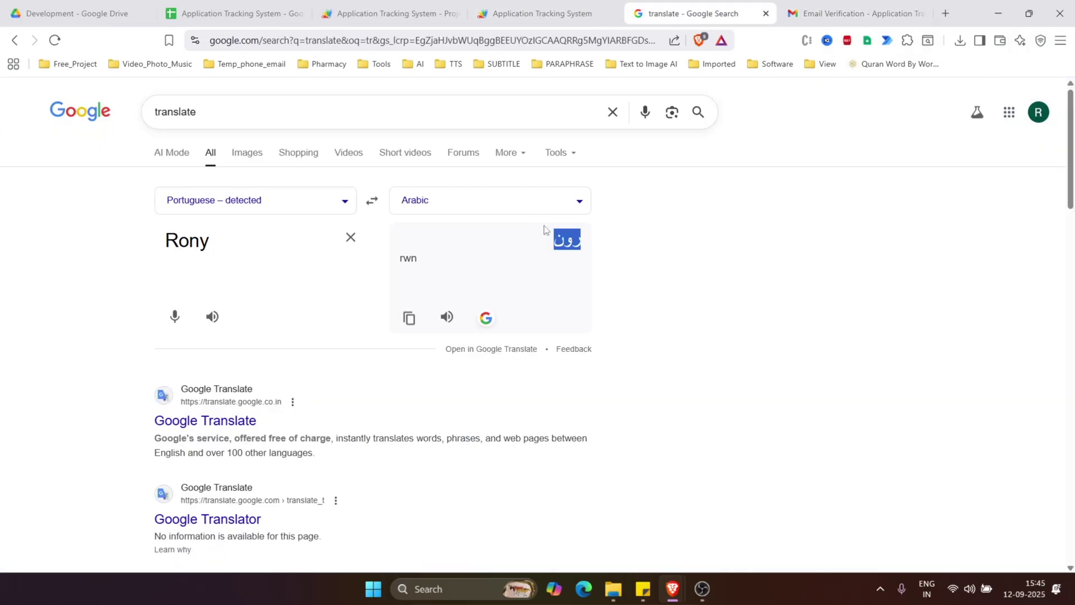
left_click_drag(553, 246, 585, 247)
key("ctrl+c")
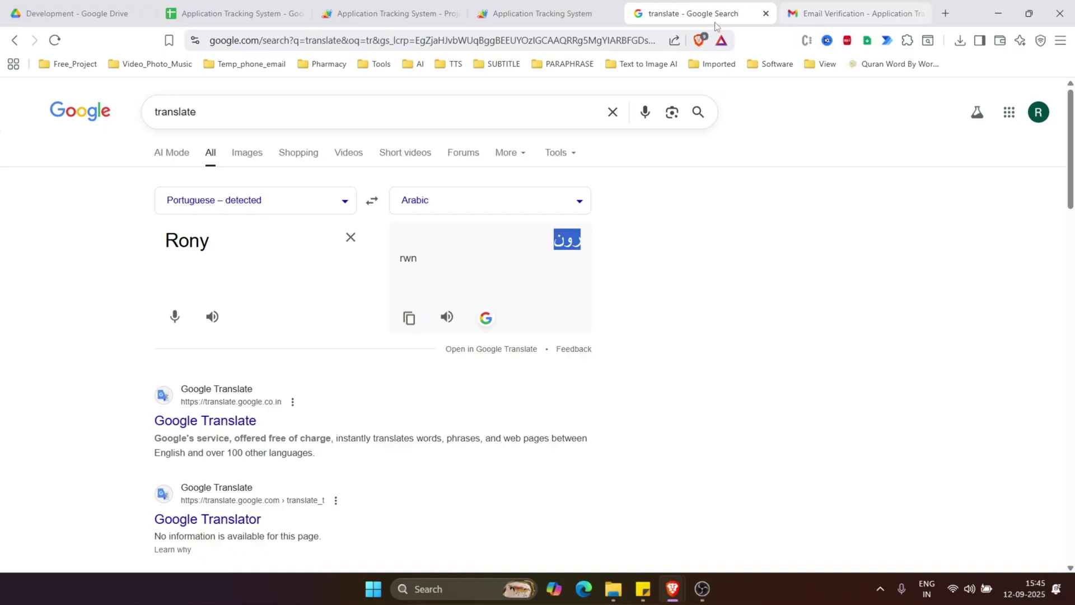
left_click(561, 13)
left_click(653, 263)
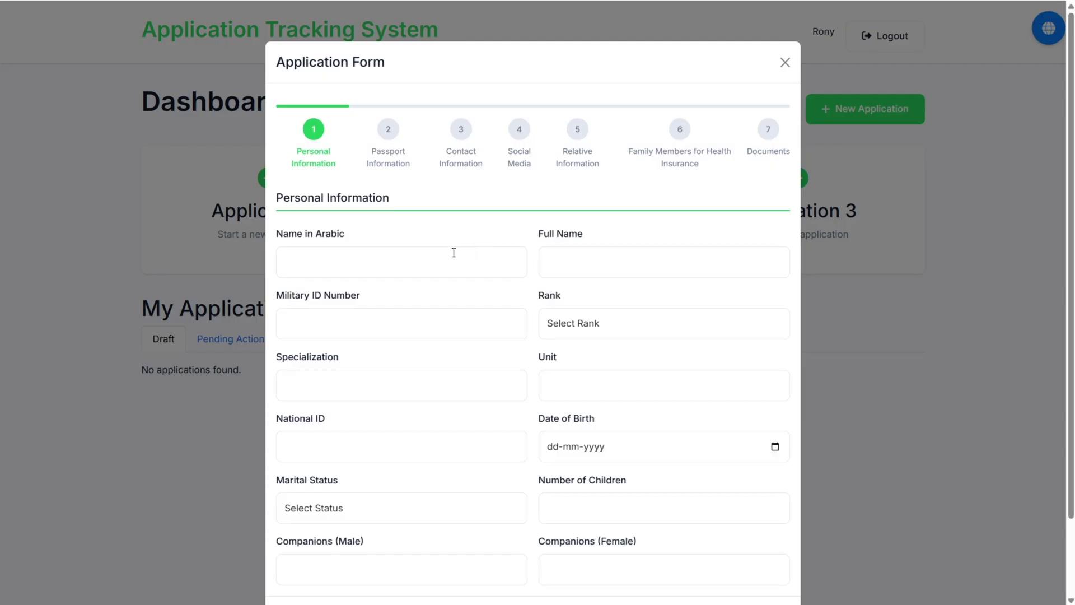
Step: Paste the Arabic name, pick the full name, enter the military ID, and set rank to Corporal
left_click(456, 259)
key("ctrl+v")
left_click(659, 263)
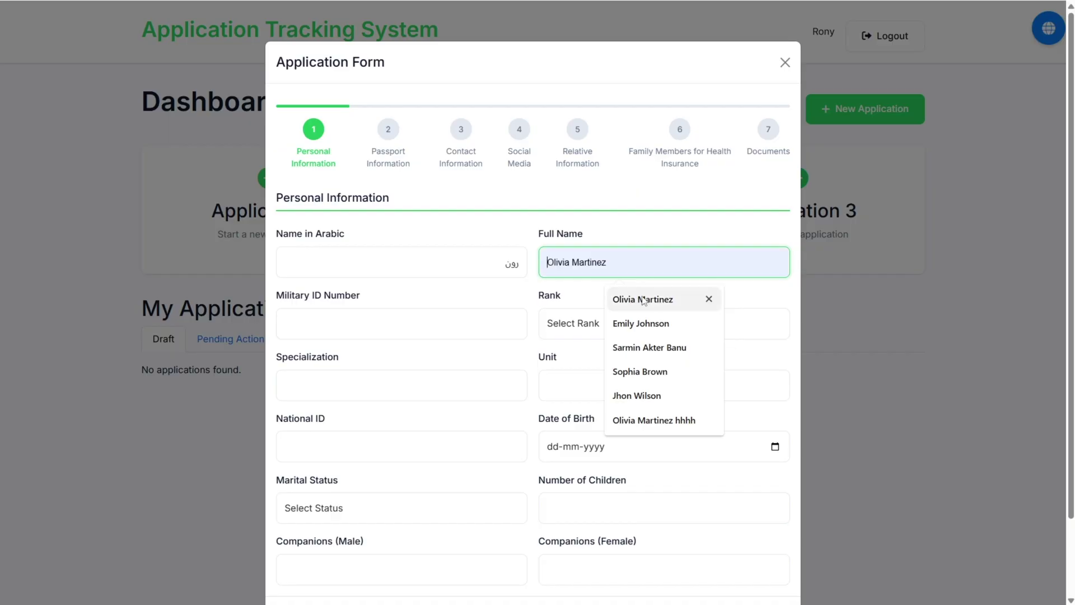
left_click(629, 298)
left_click(387, 317)
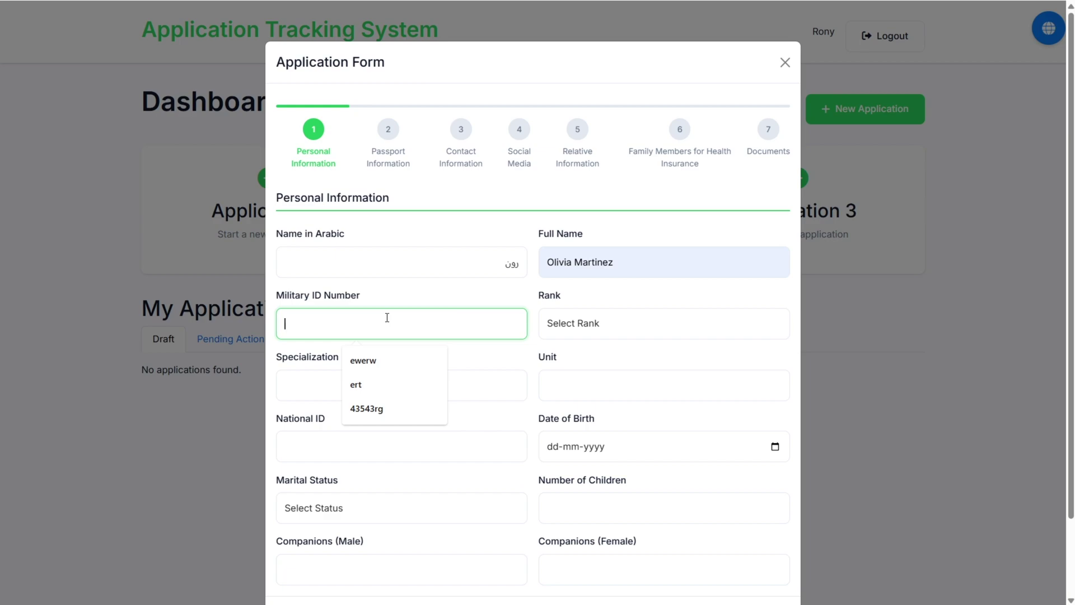
type("123525")
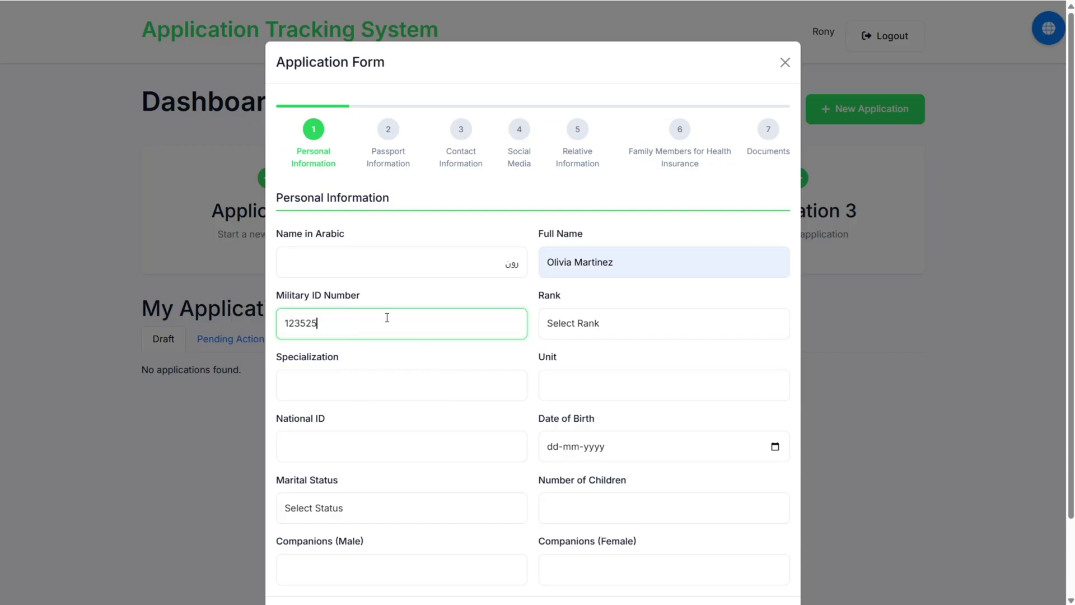
key("Tab")
key("space")
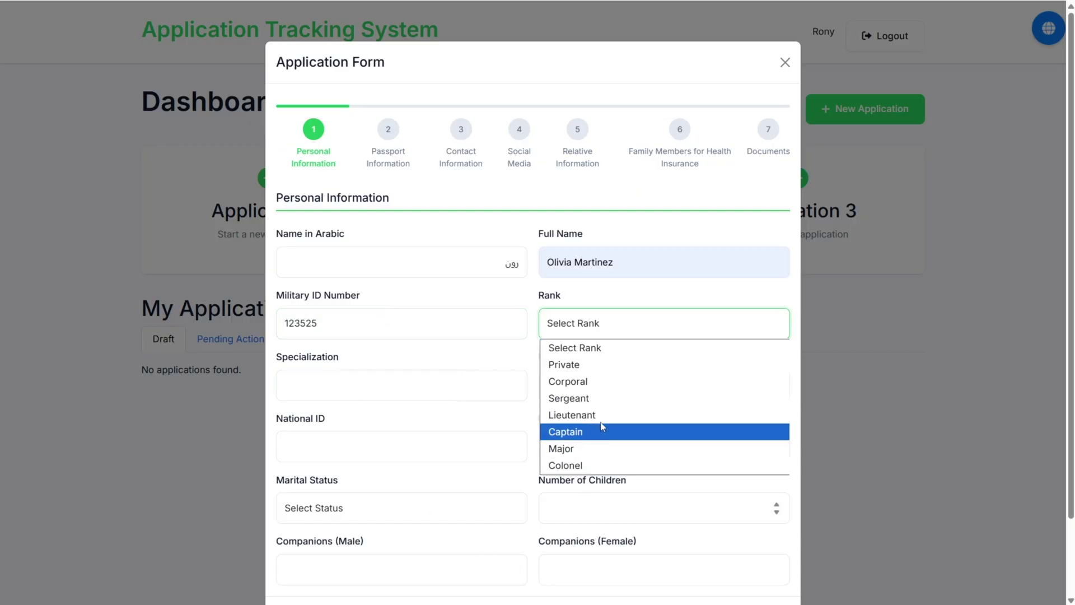
left_click(606, 387)
Step: Set specialization to General, enter the national ID, and set birth date 05-07-2000
left_click(418, 389)
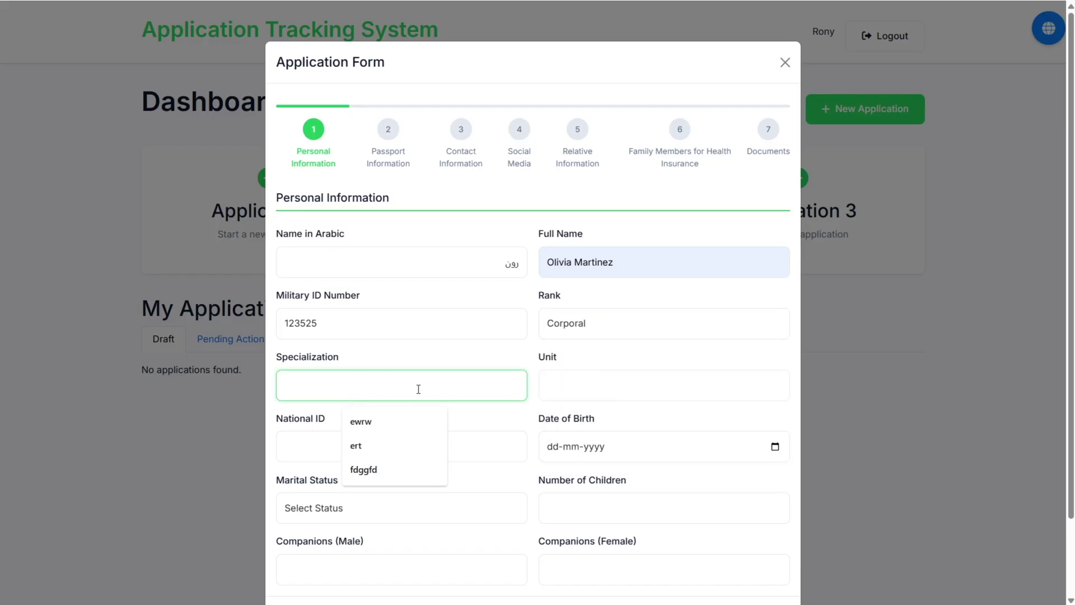
type("General")
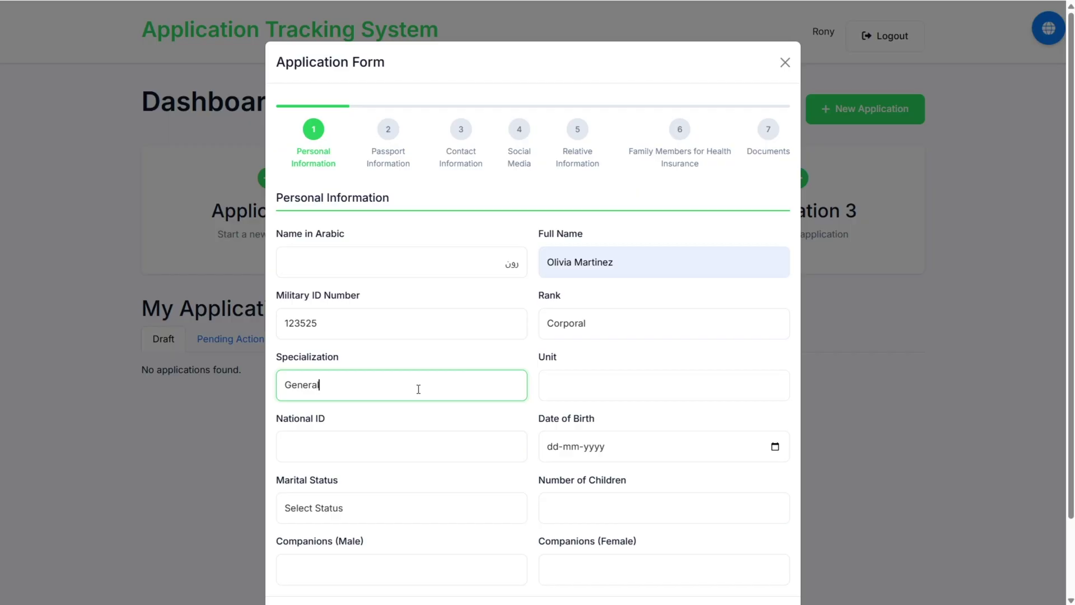
key("Tab")
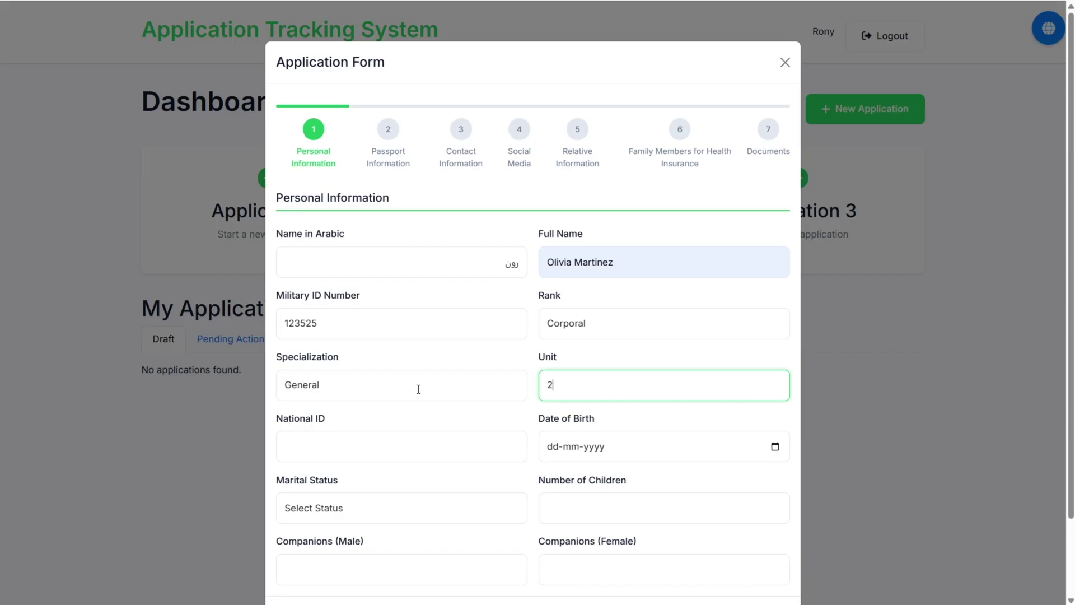
key("Tab")
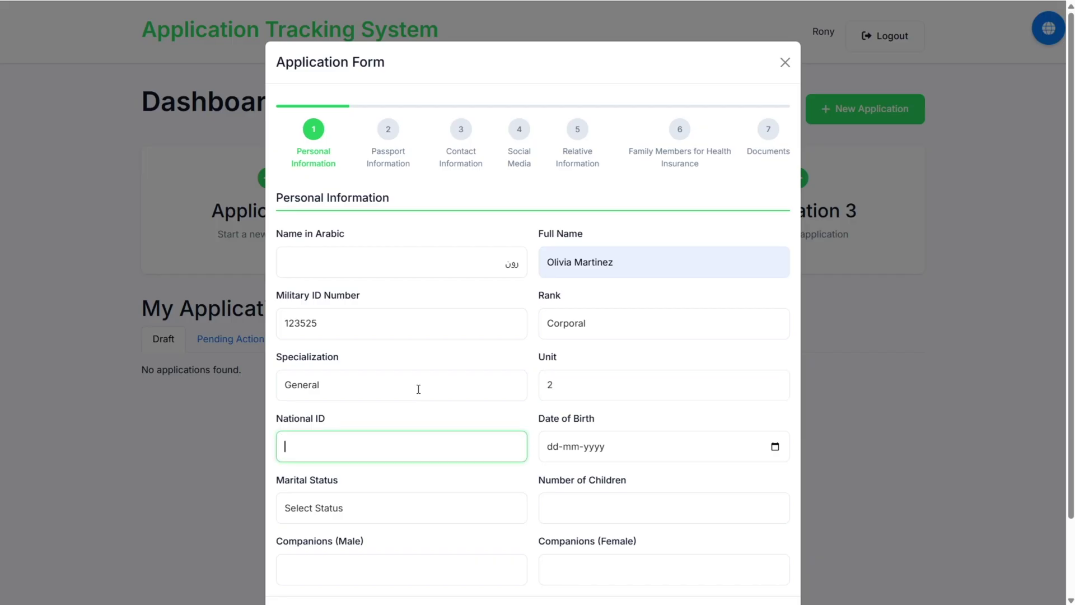
type("GF251251")
key("Tab")
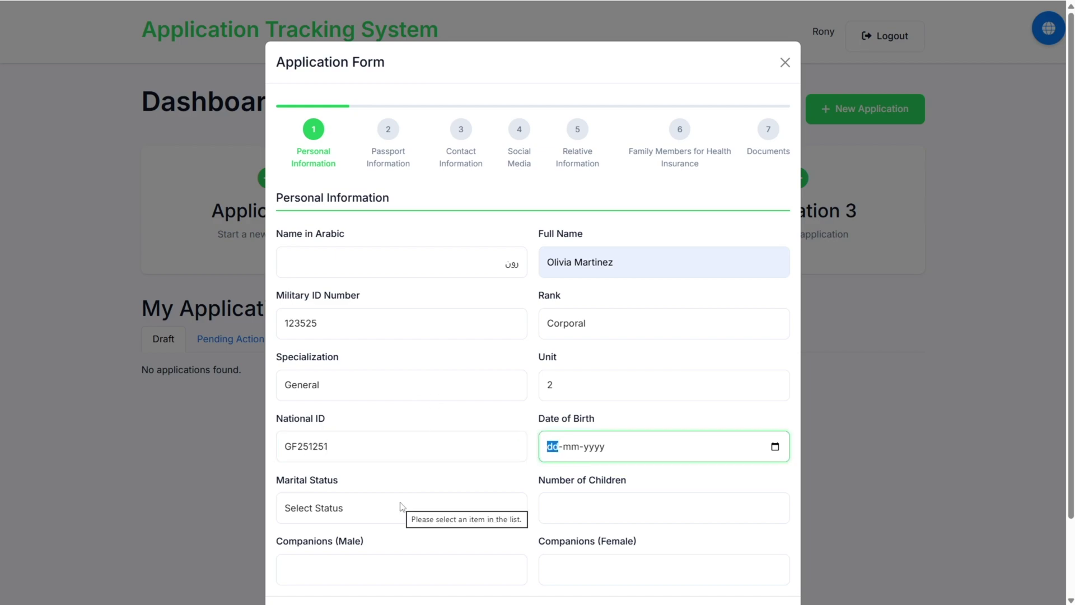
type("05-07-")
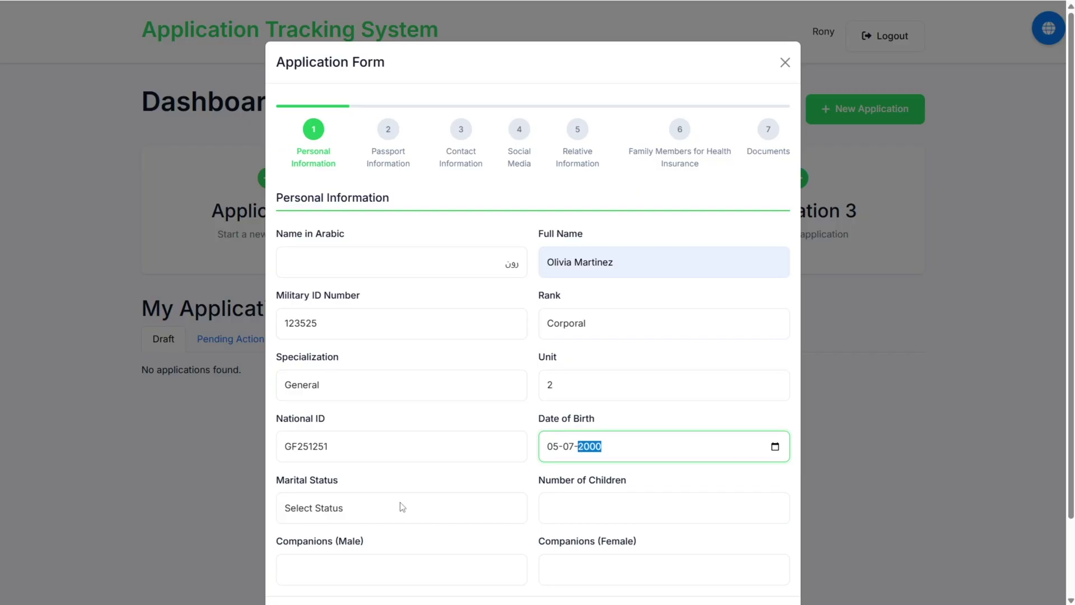
type("2000")
Step: Set marital status to Married, fill the children and companion counts, and continue to Passport Information
key("Tab")
left_click(400, 507)
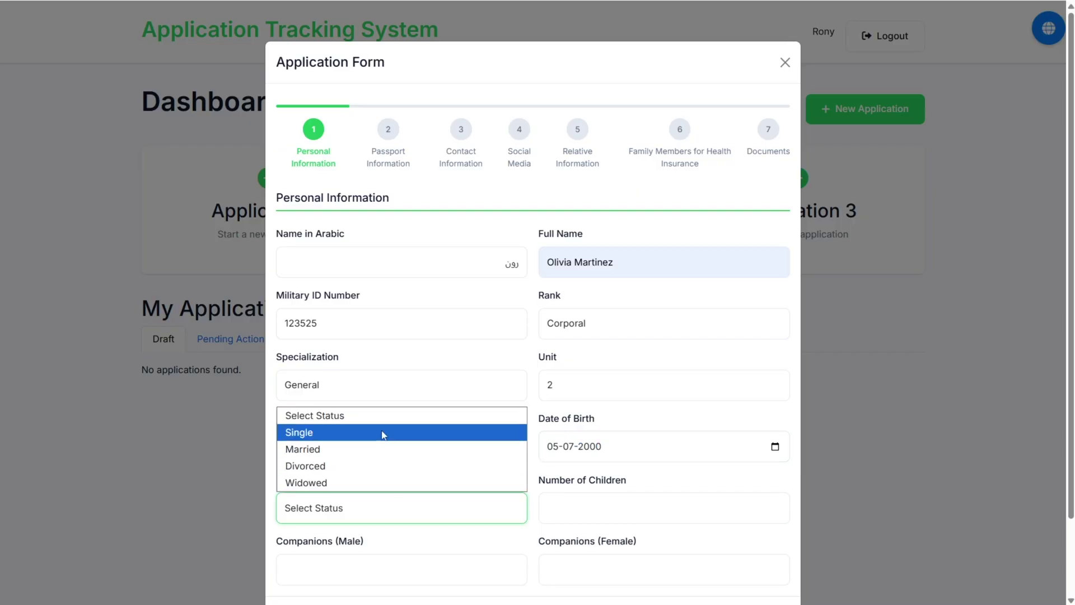
left_click(381, 449)
scroll(650, 469, "down", 2)
left_click(651, 421)
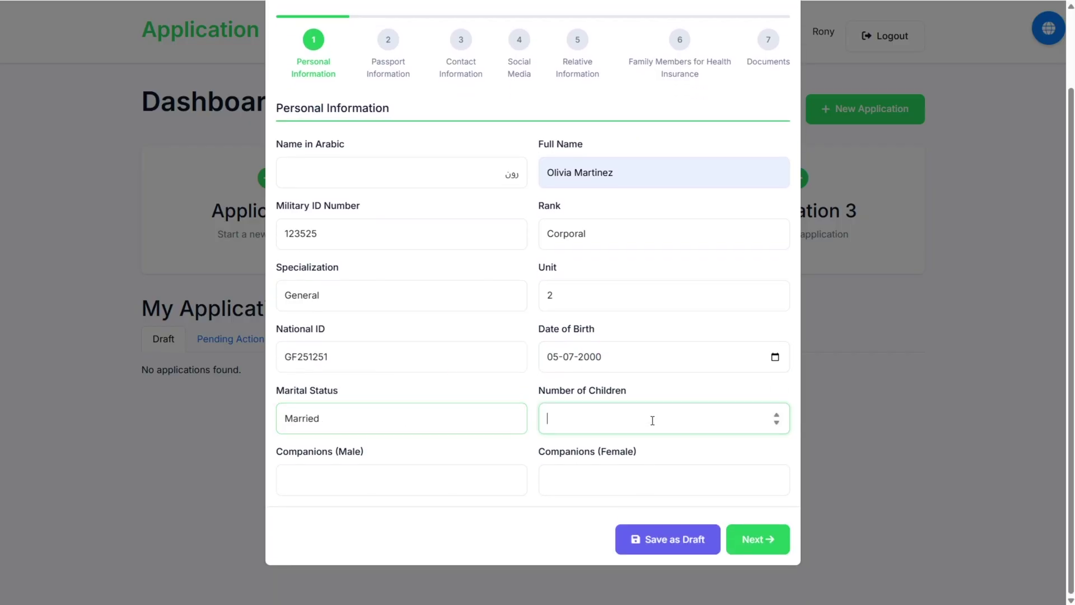
key("Tab")
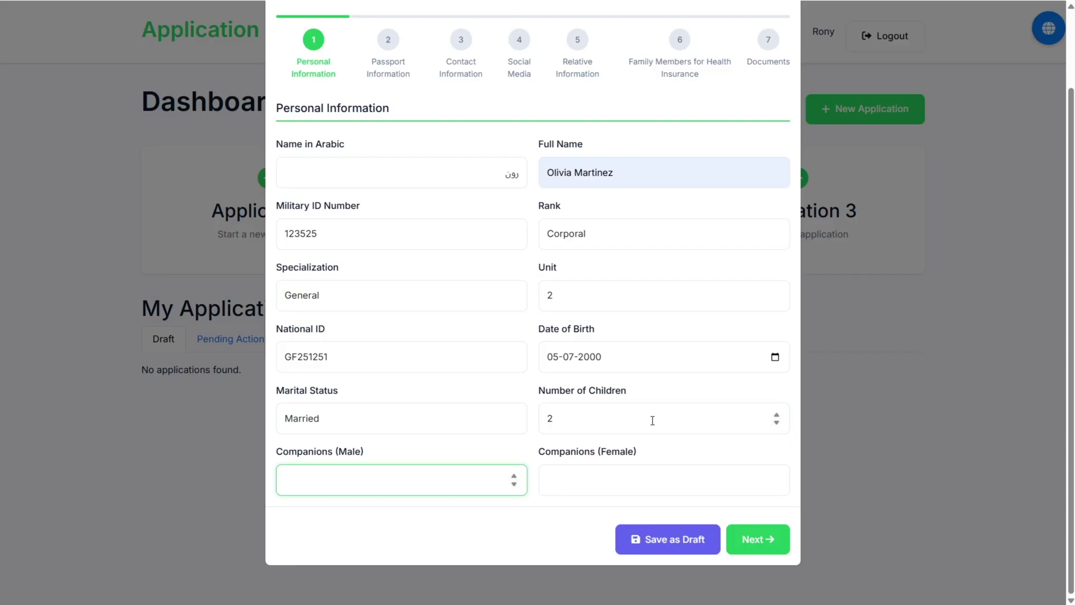
key("Tab")
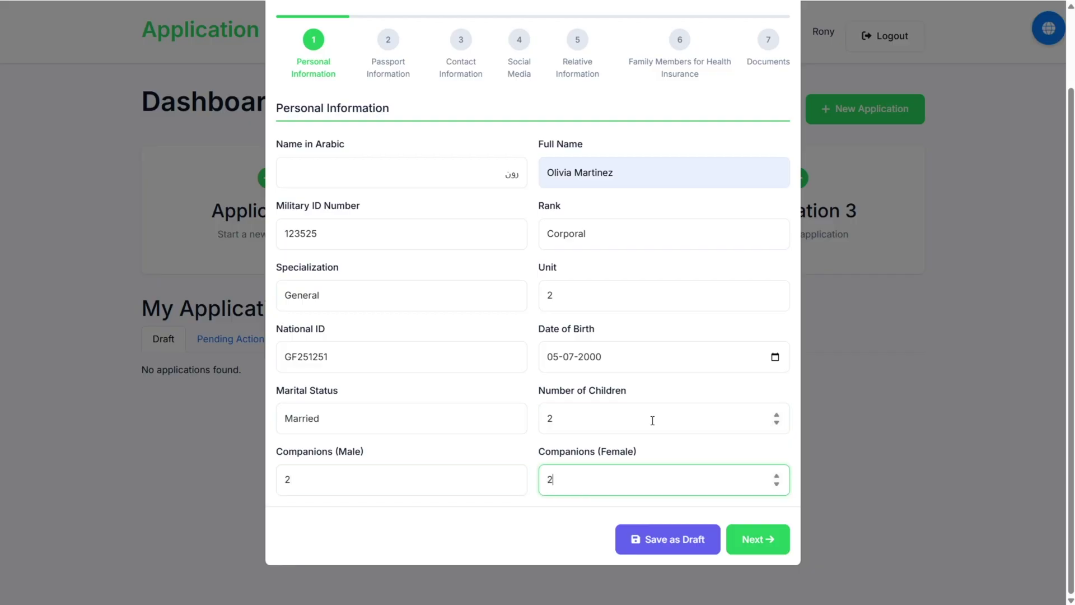
key("Tab")
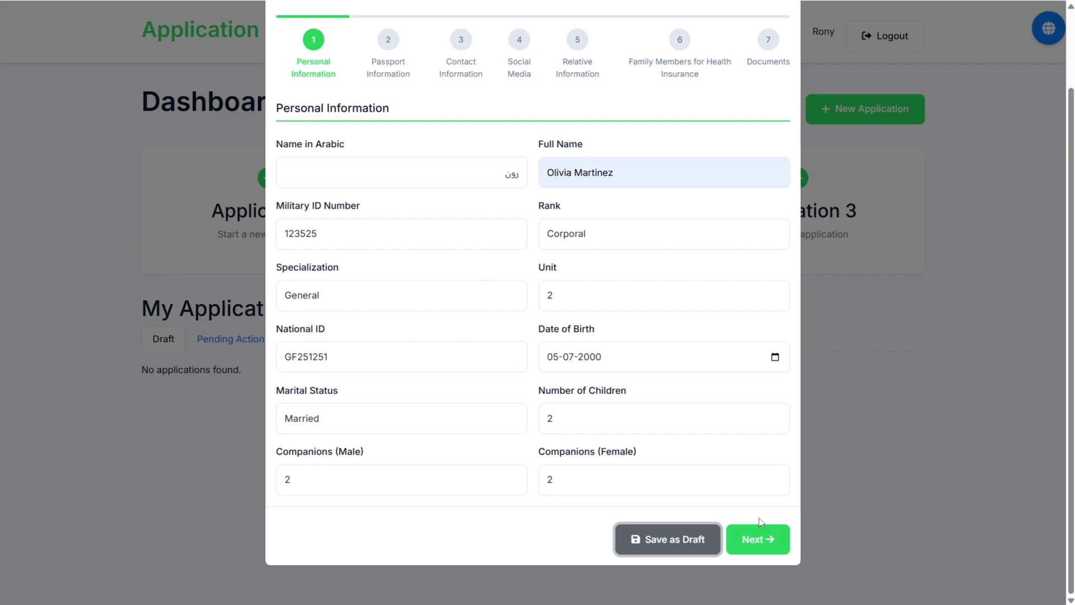
left_click(757, 539)
Step: Enter the name on passport and passport number, and set the issue date to 01-09-2025
left_click_drag(377, 149, 409, 177)
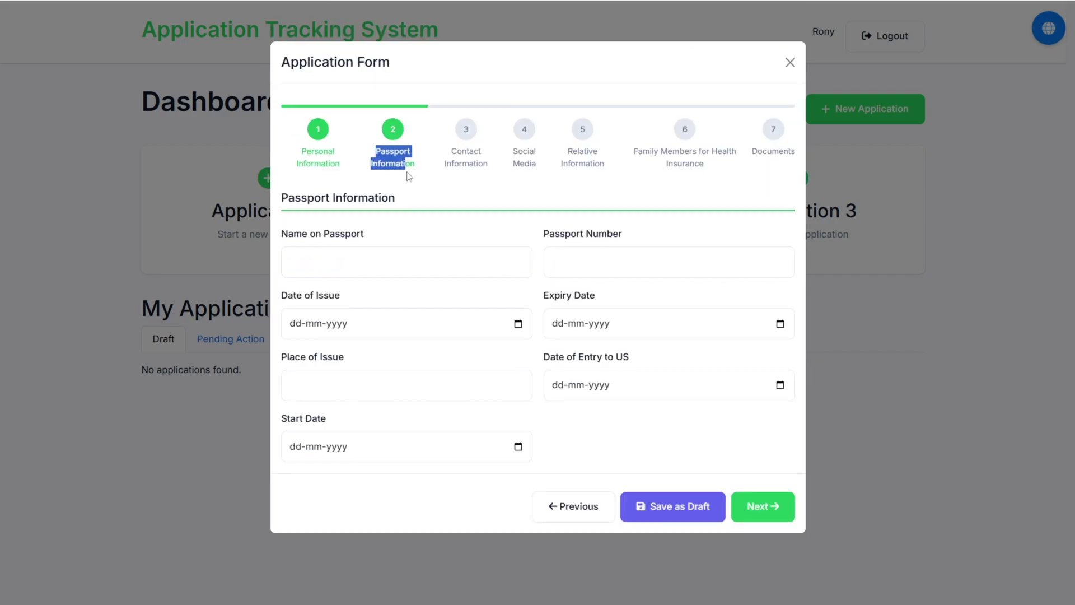
left_click(446, 272)
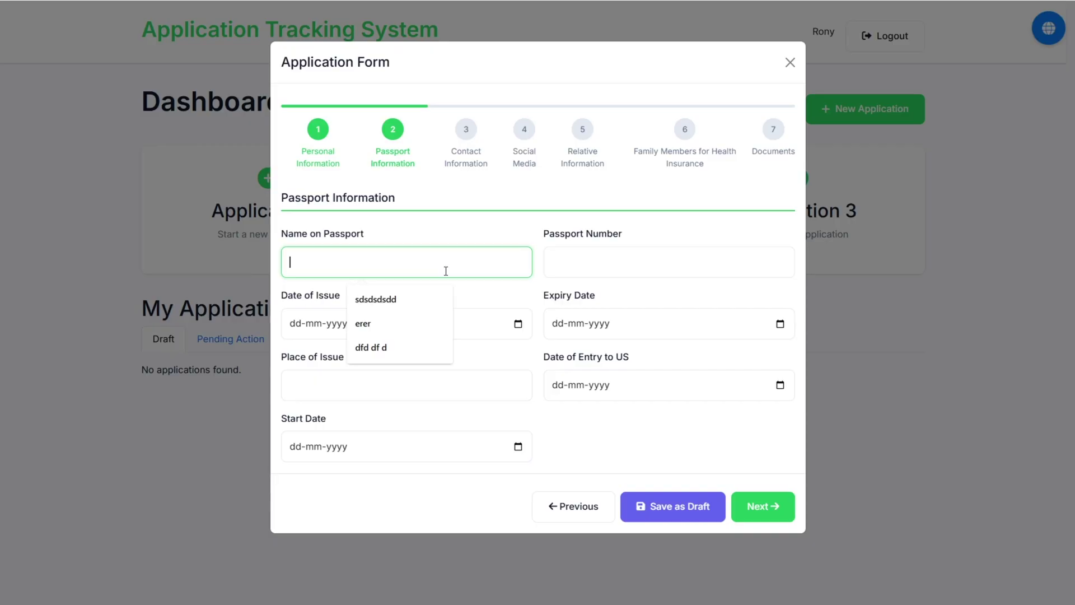
type("Rony")
key("Tab")
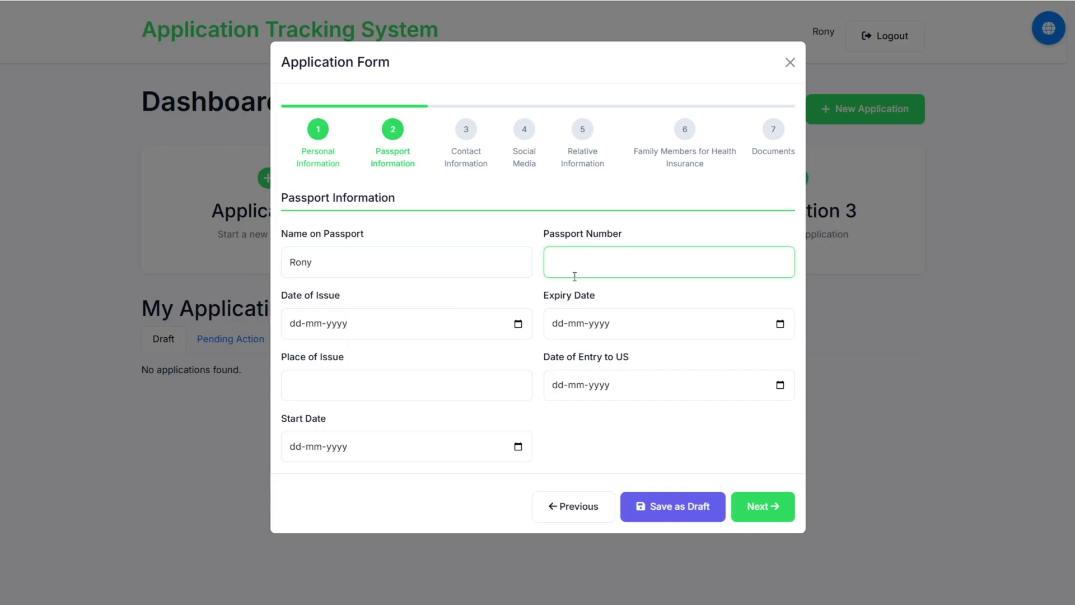
type("121FGFGBB")
key("Tab")
left_click(518, 324)
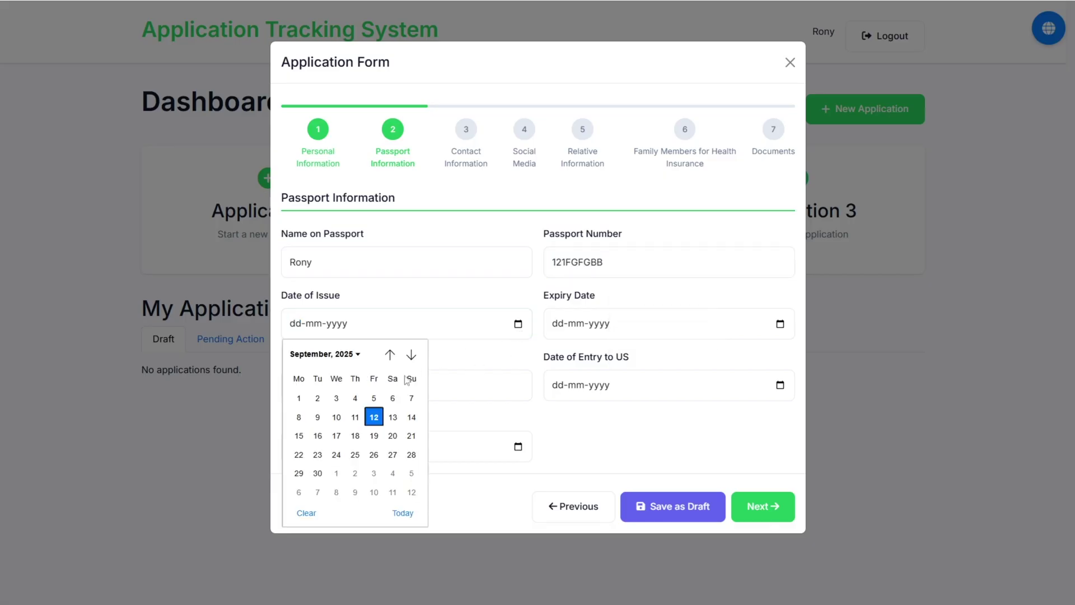
left_click(298, 397)
Step: Set the expiry date to 28-11-2025 and the place of issue to DUBAI
left_click(780, 324)
scroll(599, 439, "down", 2)
left_click(635, 455)
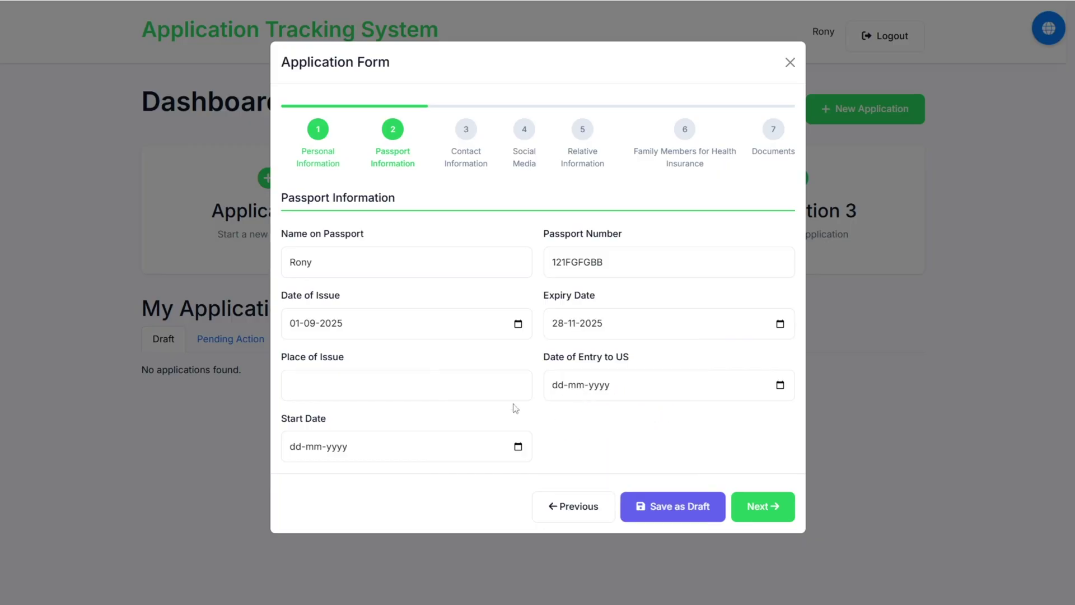
left_click(420, 383)
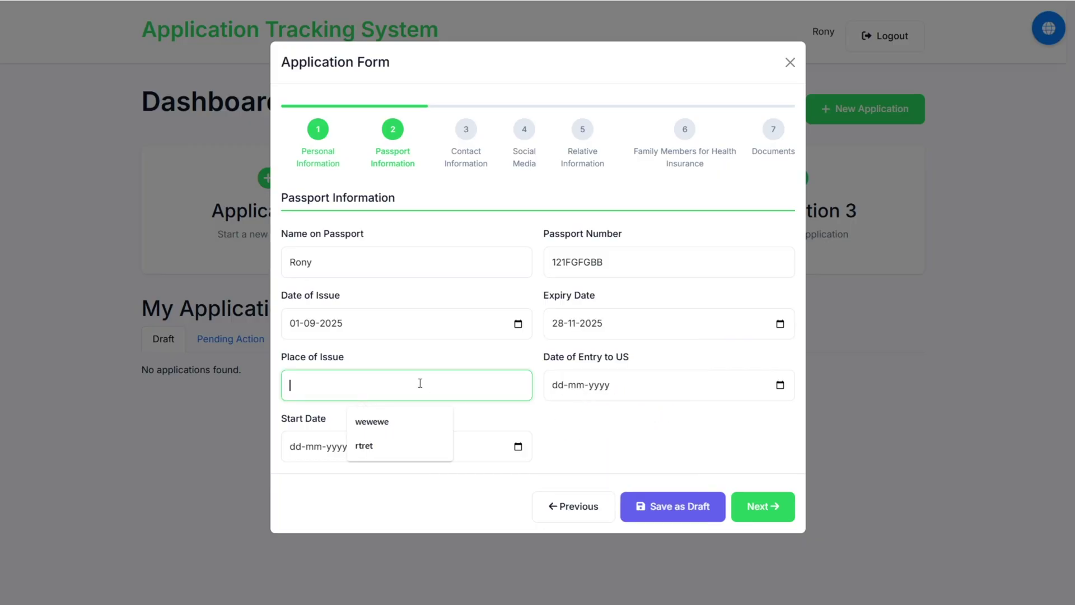
type("DUBAI")
key("Tab")
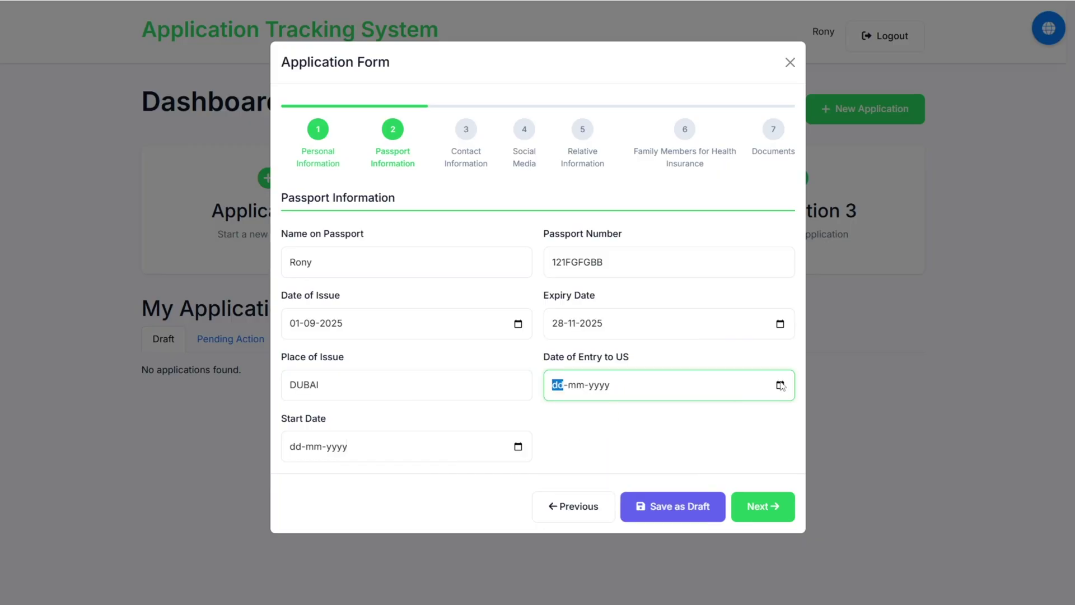
Step: Set the US entry date to 09-09-2025 and start date to 12-09-2025, then advance to Contact Information
left_click(780, 385)
left_click(580, 258)
left_click(518, 447)
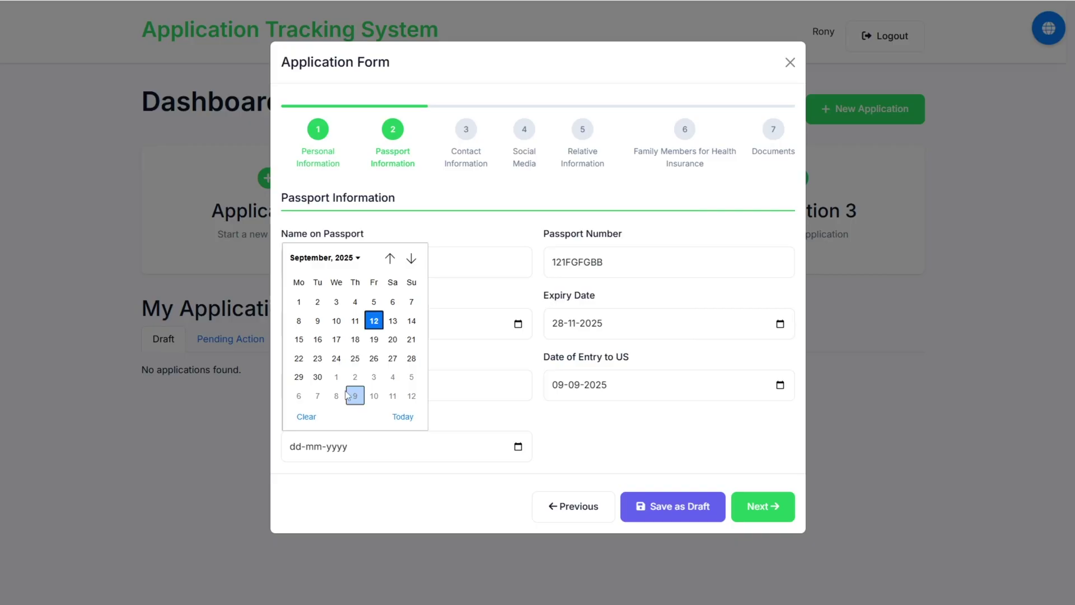
left_click(375, 318)
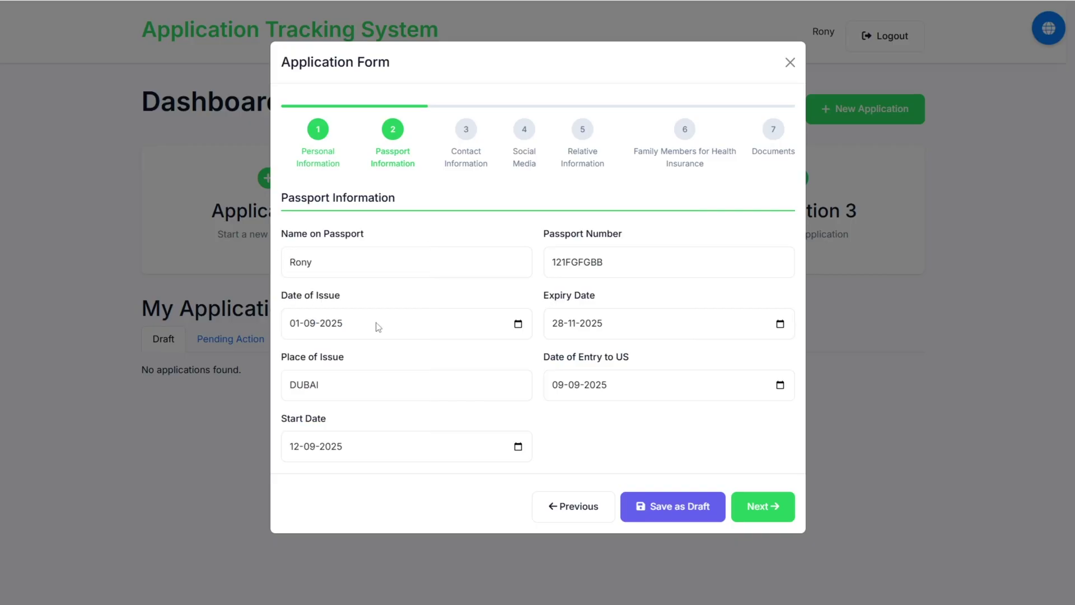
left_click(757, 506)
left_click(421, 264)
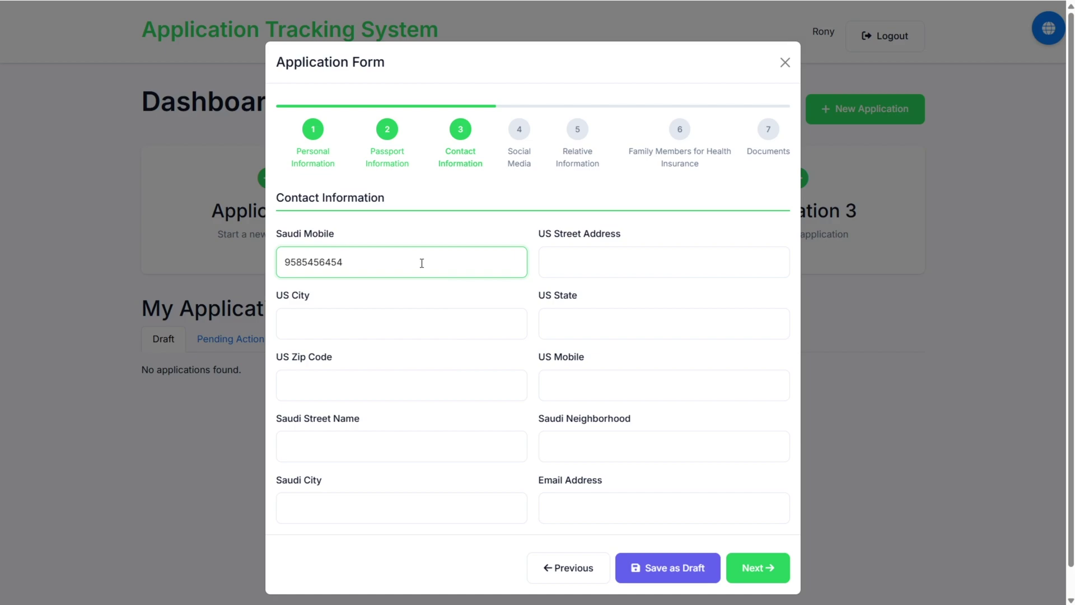
Step: Enter the phone number and the US street, city, state, zip code and mobile number
key("Tab")
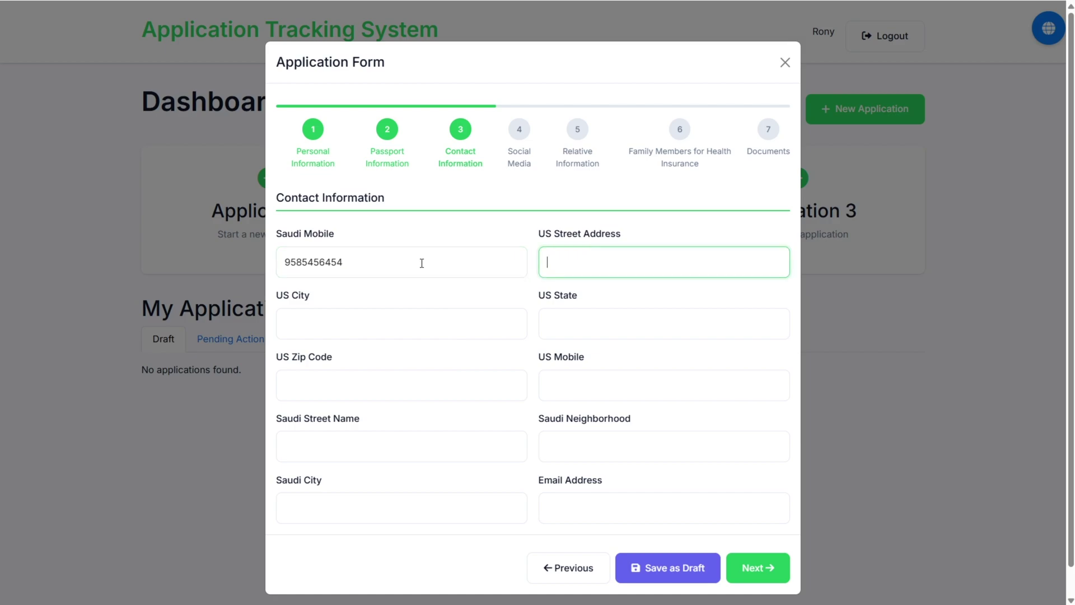
type("New")
key("Tab")
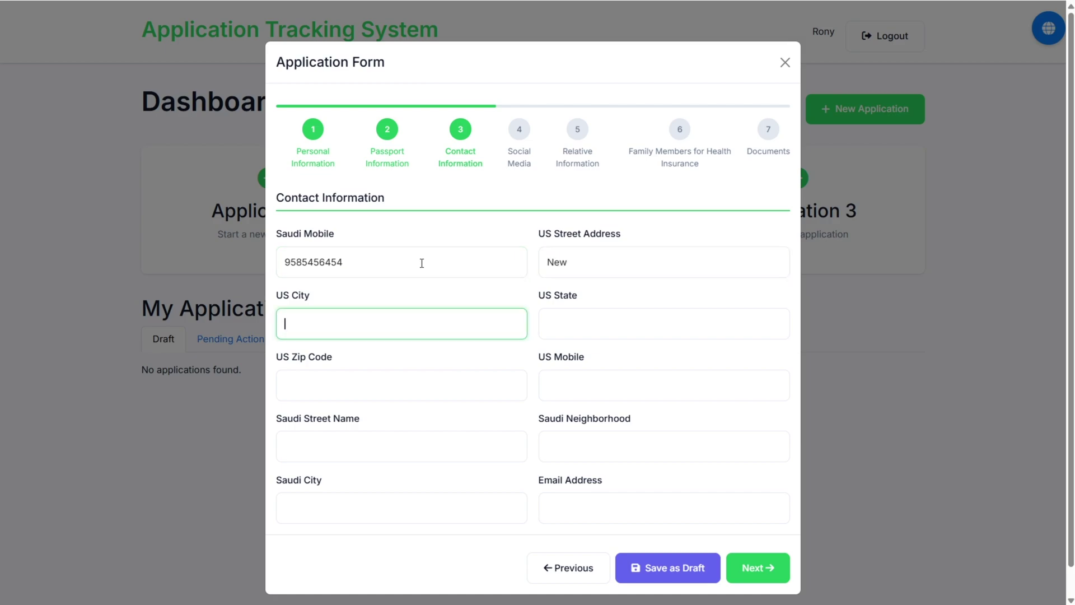
type("New york")
key("Tab")
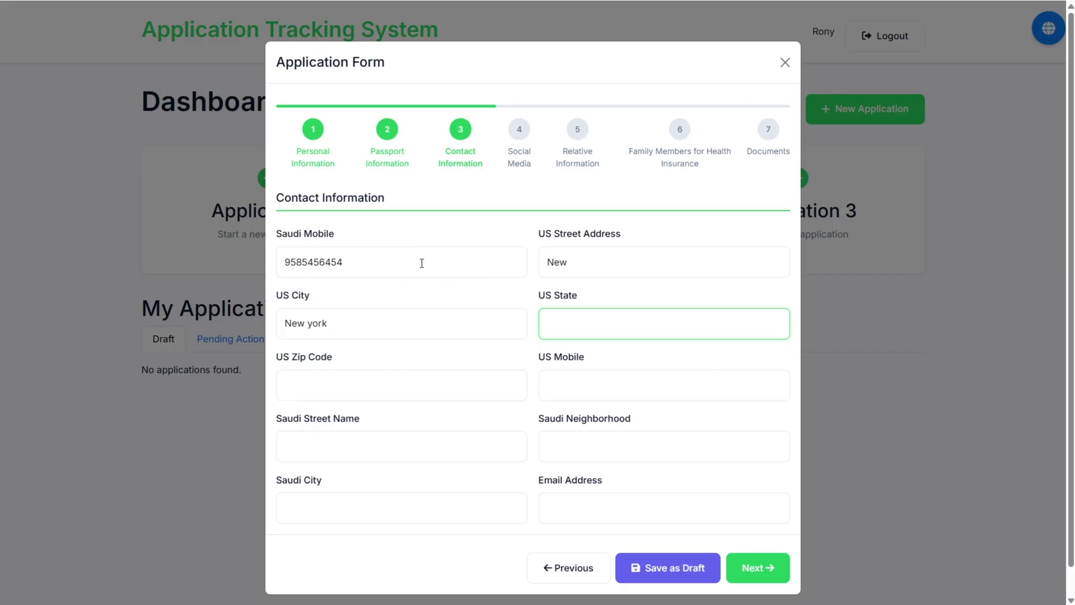
type("HGHG")
key("Tab")
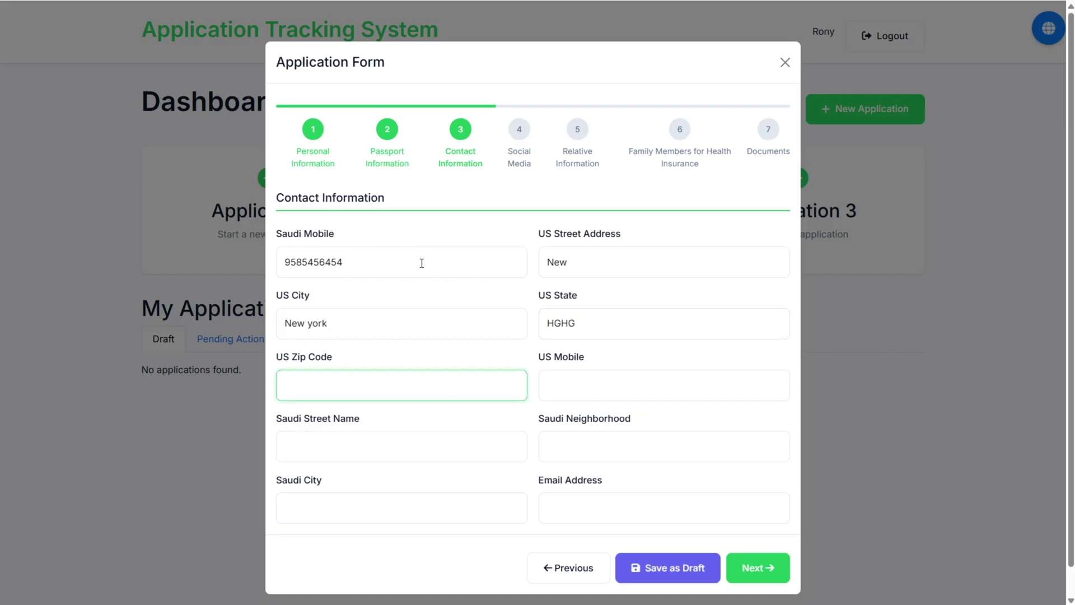
type("556545")
key("Tab")
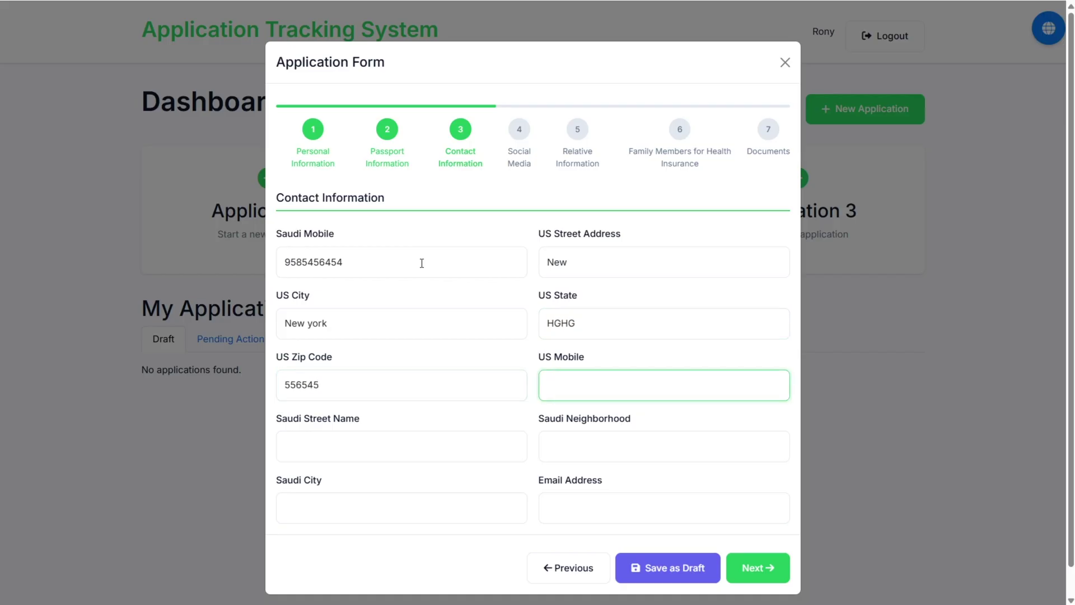
type("9858555")
Step: Fill the Saudi street and neighborhood, pick the saved e-mail from autofill, and save as draft
key("Tab")
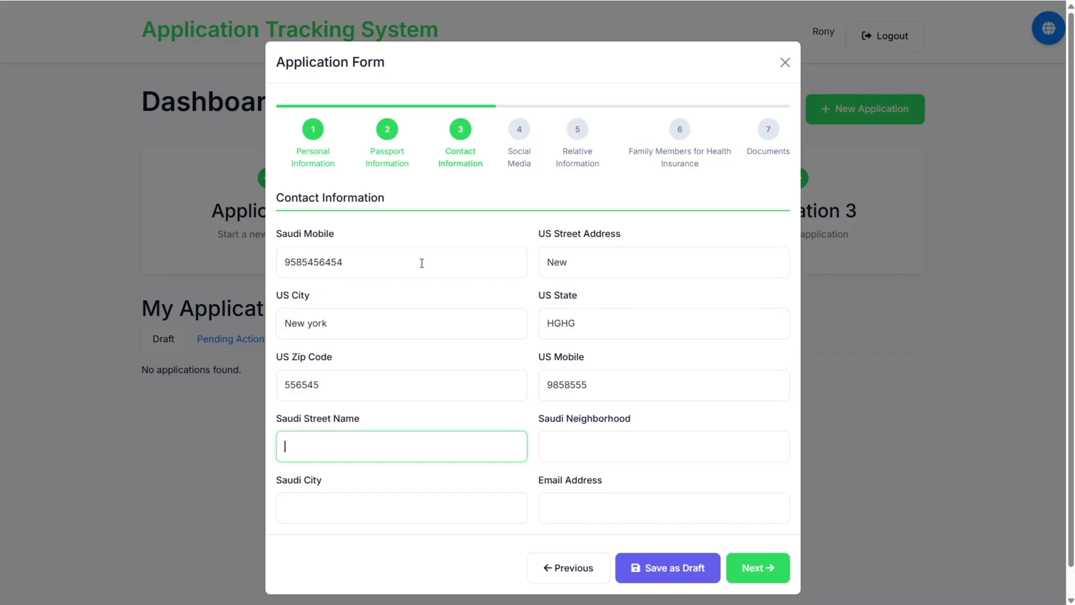
type("fddfd")
key("Tab")
type("dfdf")
key("Tab")
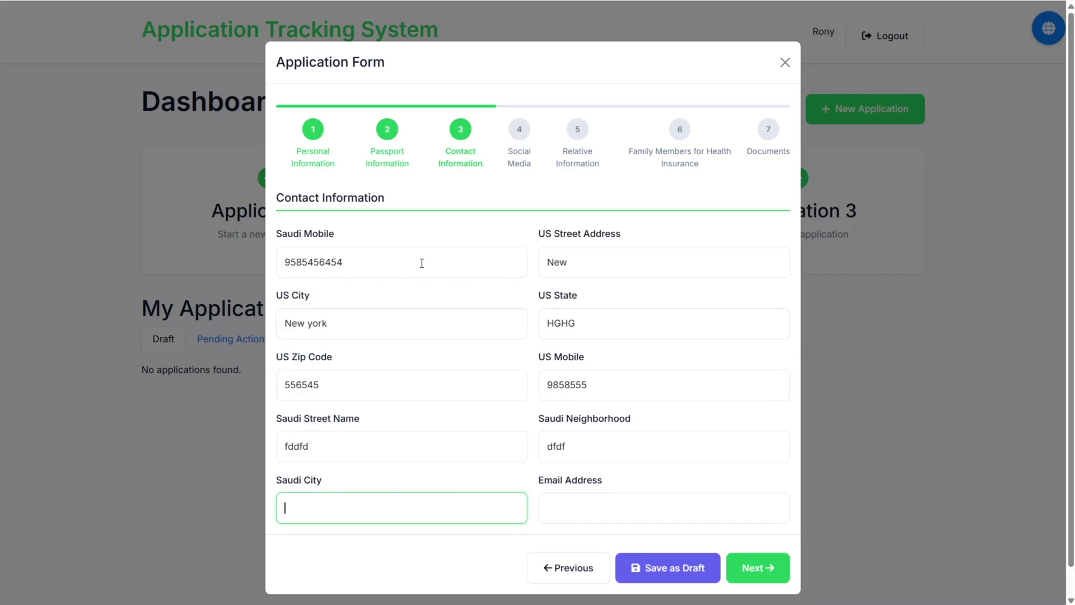
type("dfdfd")
key("Tab")
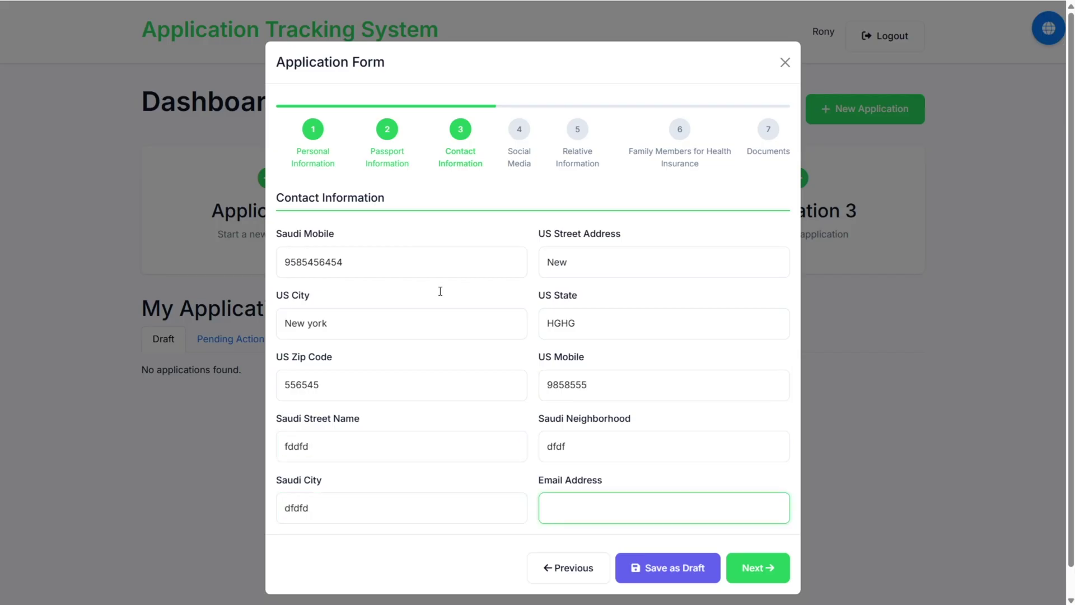
left_click(555, 507)
left_click(684, 352)
scroll(610, 411, "down", 1)
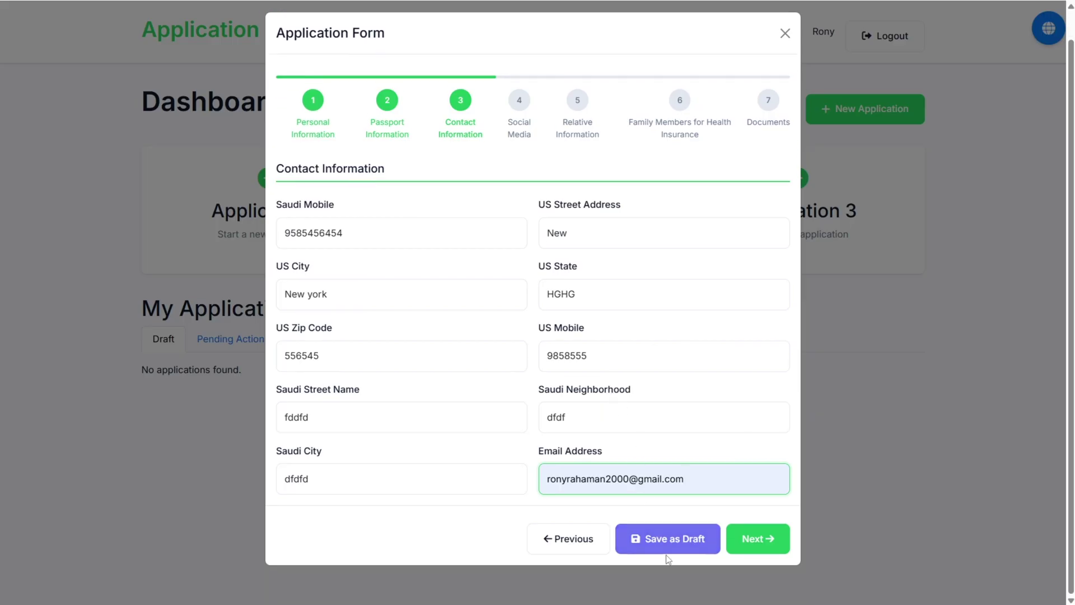
left_click(671, 540)
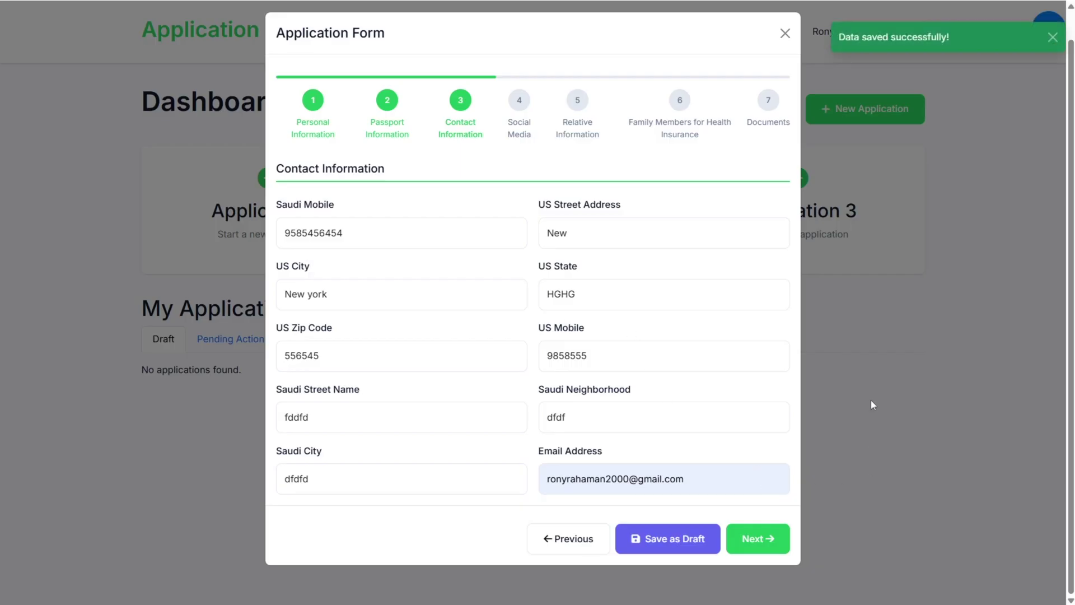
Step: Close the application form and reload the dashboard so the saved draft appears
left_click(785, 34)
key("F11")
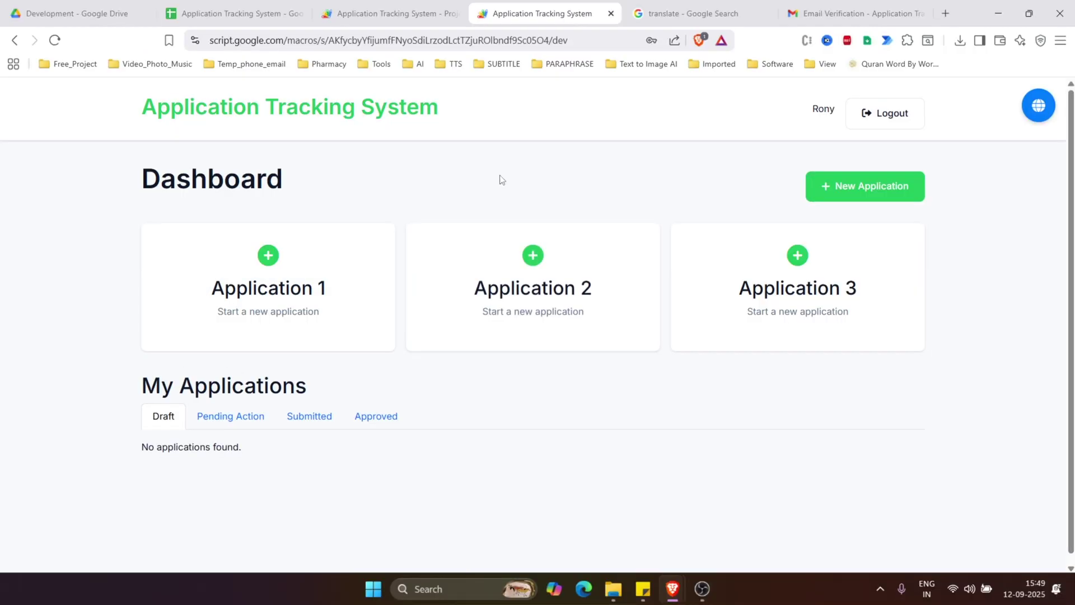
left_click(55, 40)
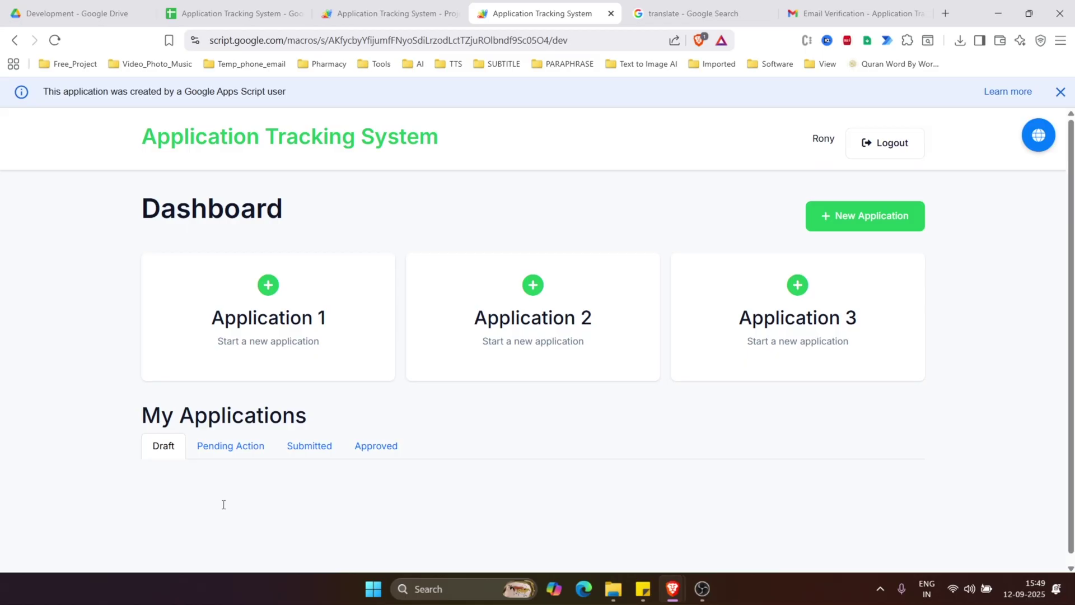
left_click_drag(298, 506, 426, 498)
left_click(921, 511)
Step: View the draft's details, checking its Passport Info and Relatives tabs, then close them
left_click(745, 504)
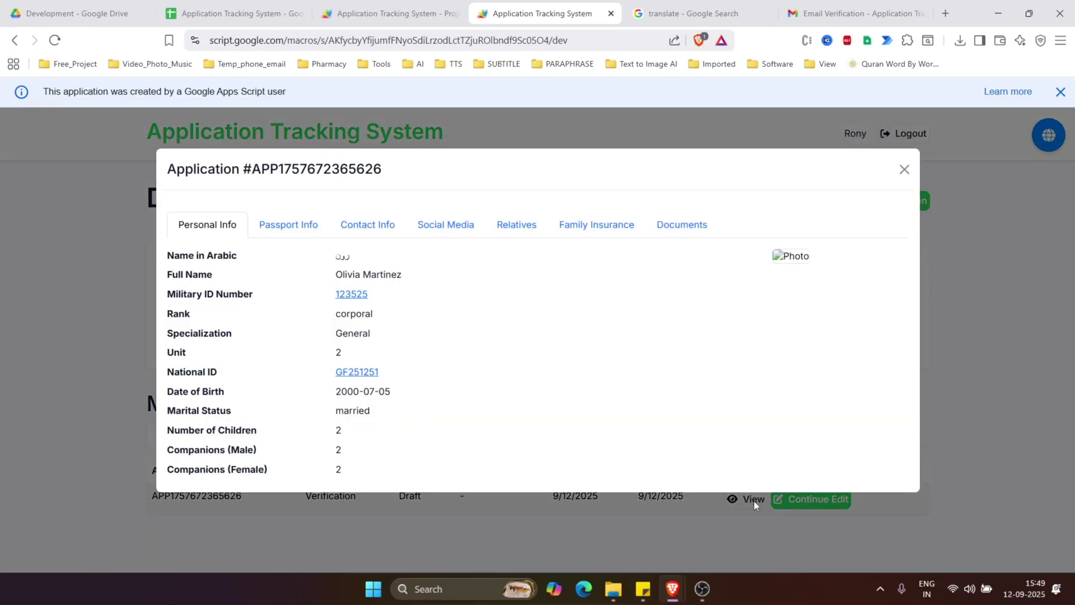
left_click(294, 226)
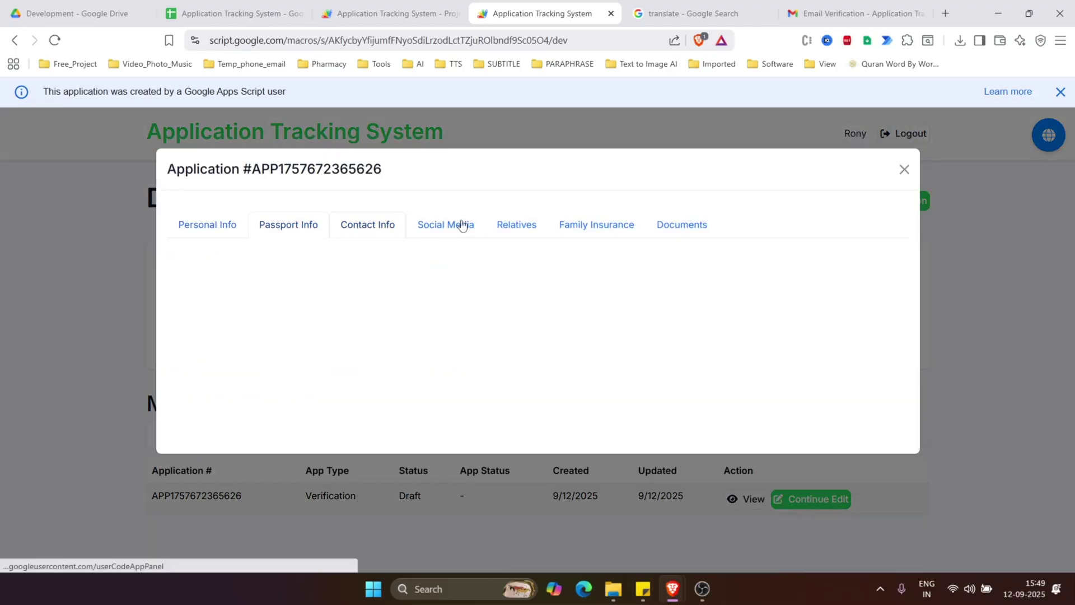
left_click(516, 224)
left_click(906, 169)
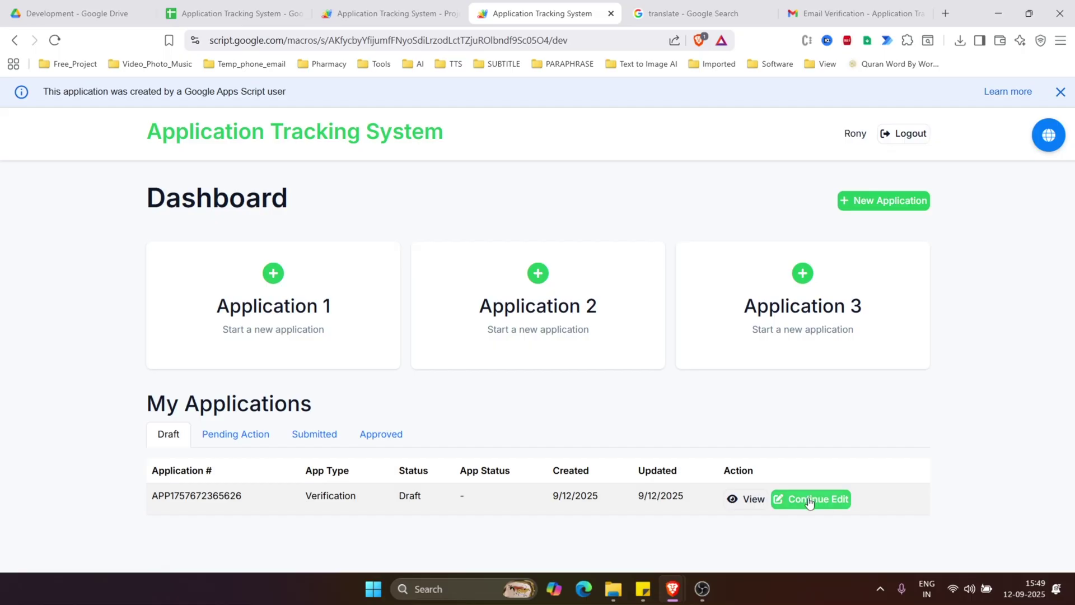
Step: Resume editing the draft and advance past Passport and Contact Information to Social Media
left_click(809, 501)
scroll(836, 497, "down", 4)
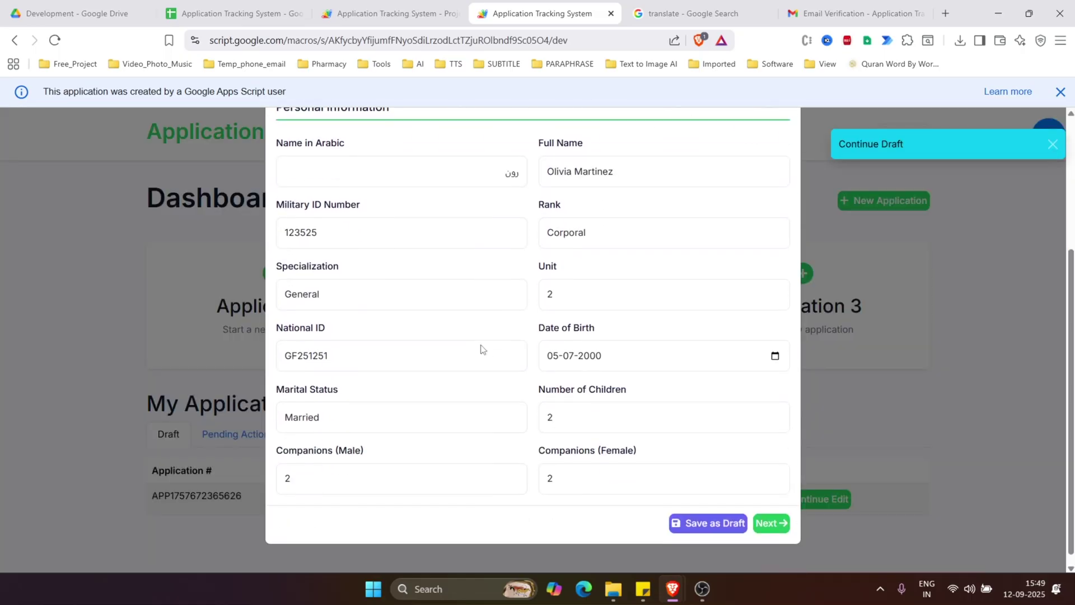
left_click(771, 512)
left_click(770, 512)
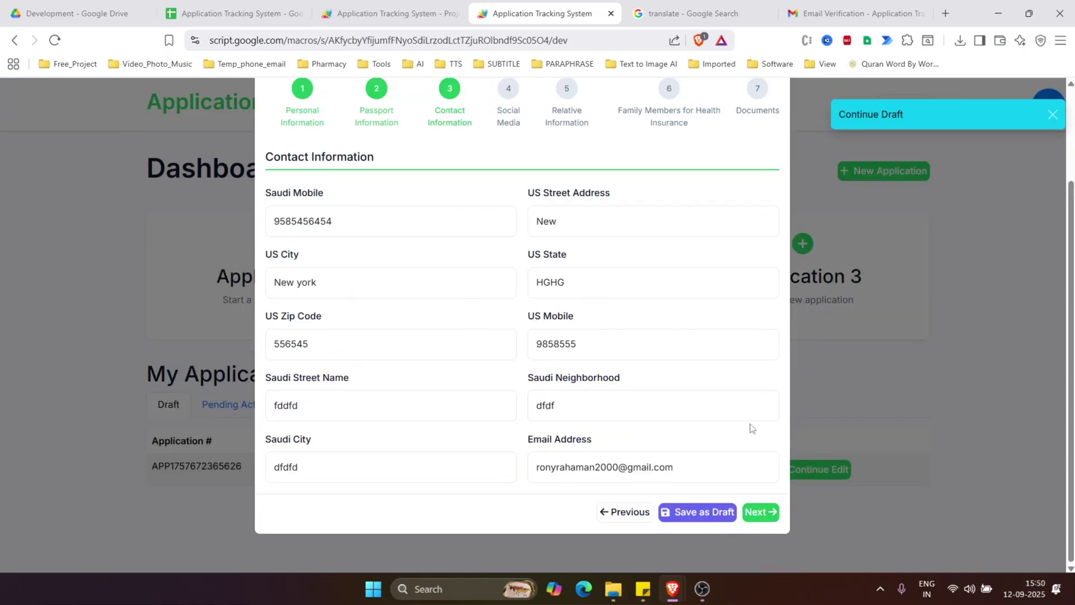
left_click(759, 512)
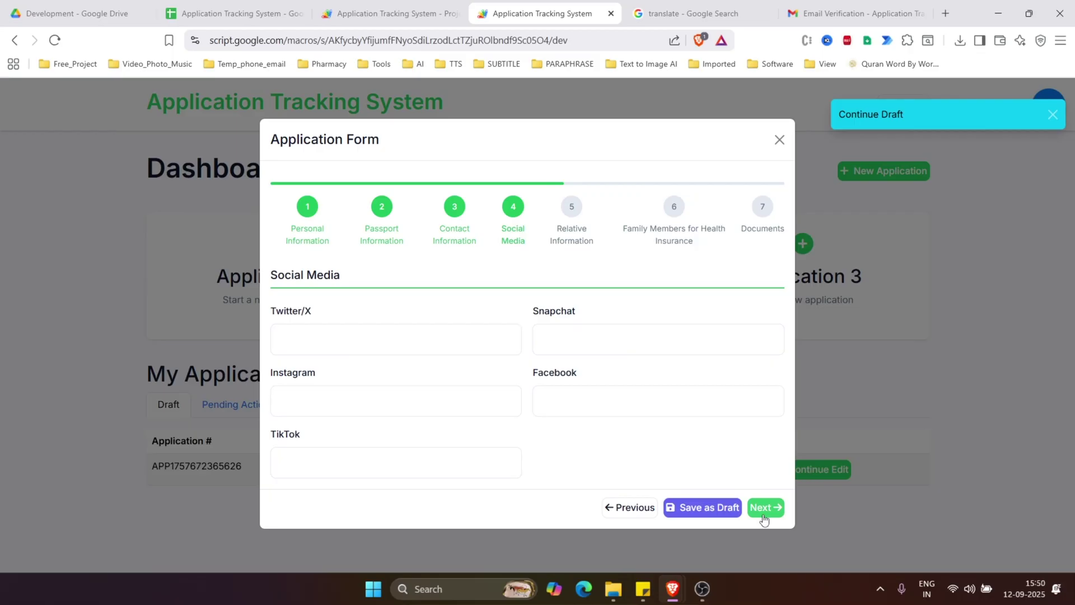
Step: Enter the same handle for Twitter/X, Snapchat and Instagram, then continue to Relative Information
left_click(417, 341)
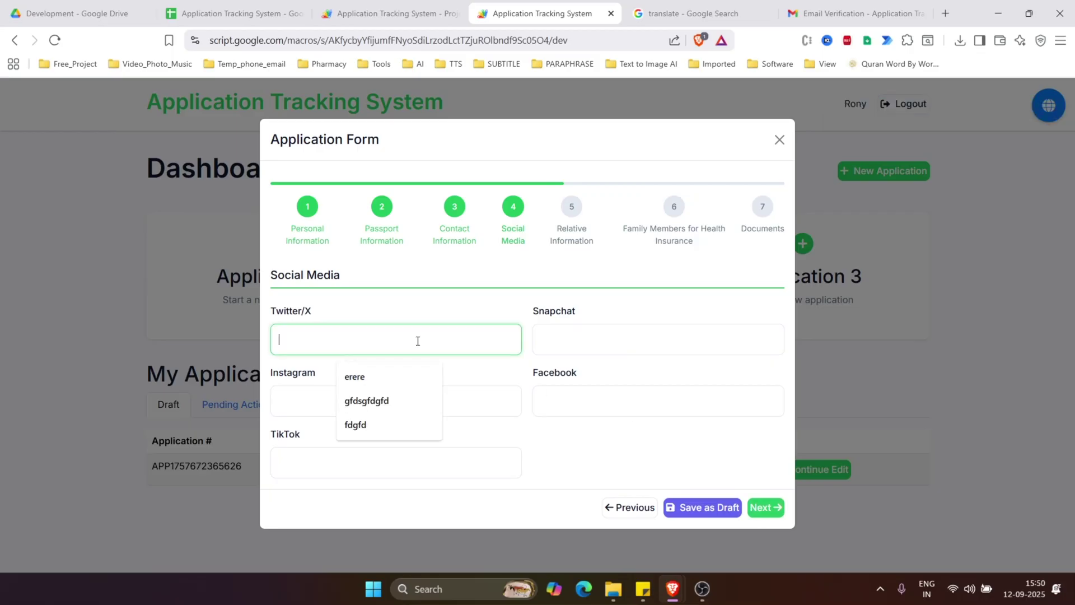
type("rony")
key("Tab")
type("ron")
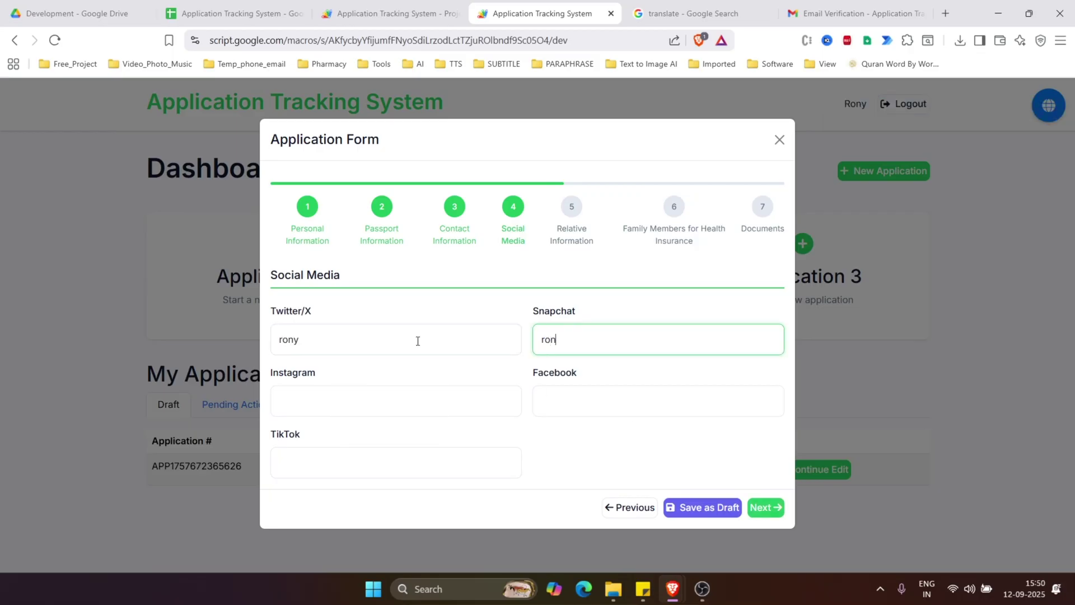
type("y")
key("Tab")
type("ro")
key("Tab")
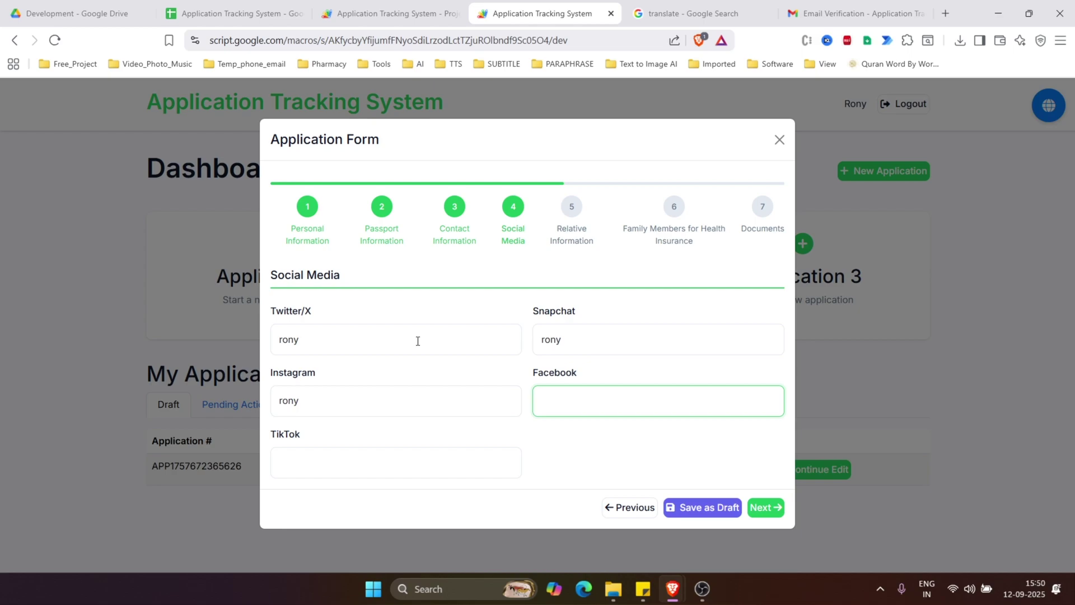
type("rony")
key("Tab")
type("rony")
left_click(776, 509)
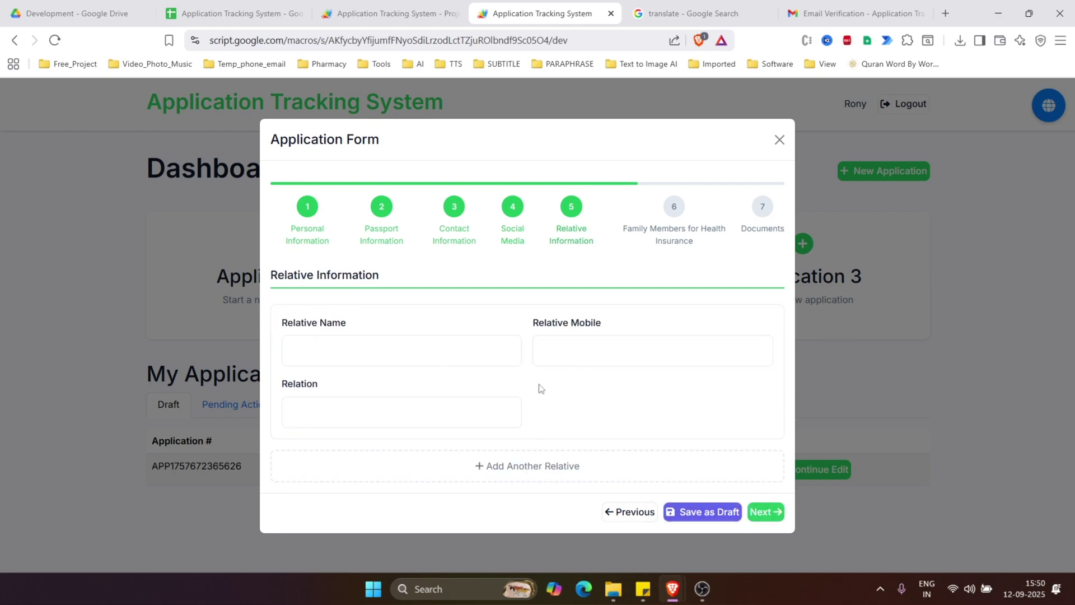
Step: Enter the first relative's name, mobile number and relation Wife
left_click(424, 357)
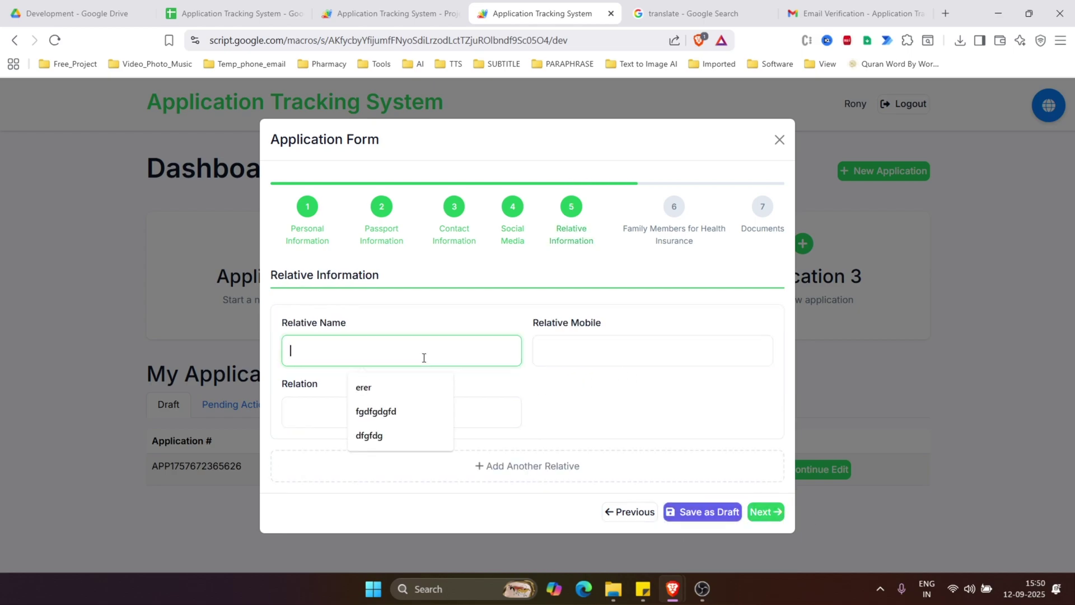
type("Samy")
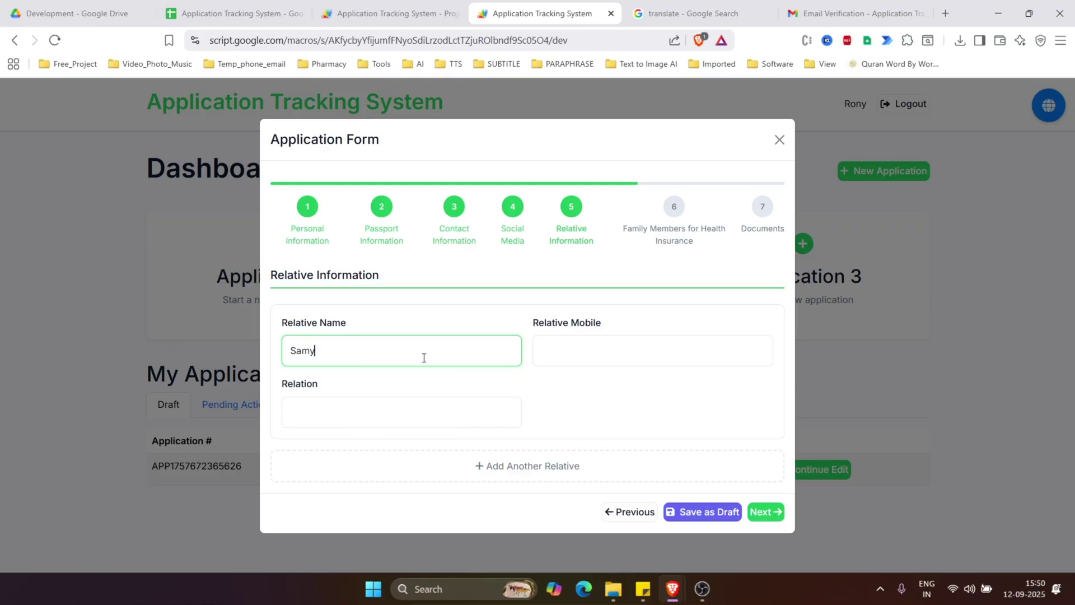
key("Tab")
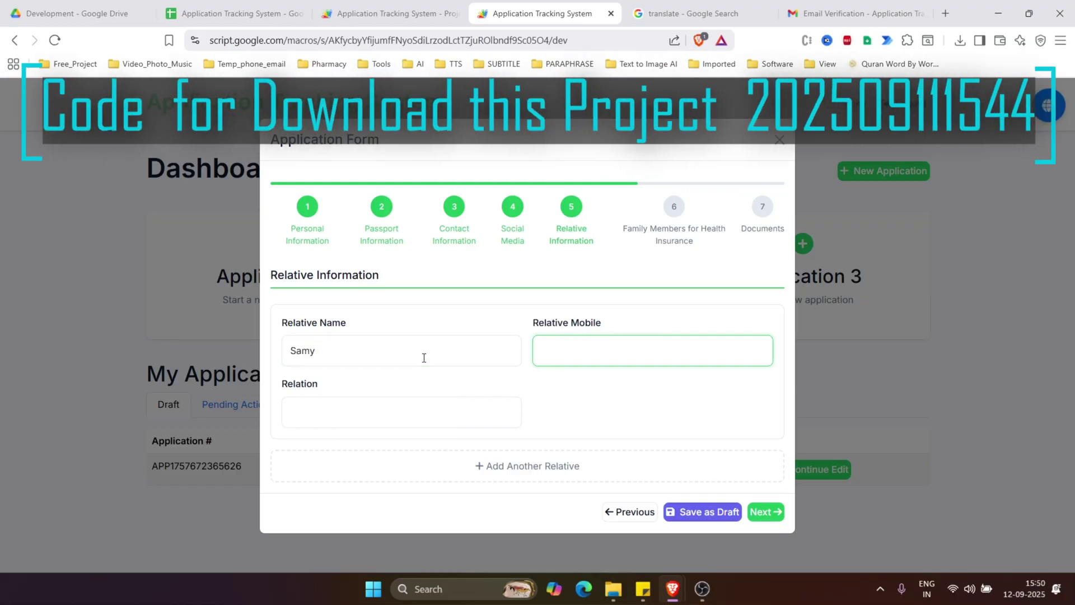
type("959525454")
key("Tab")
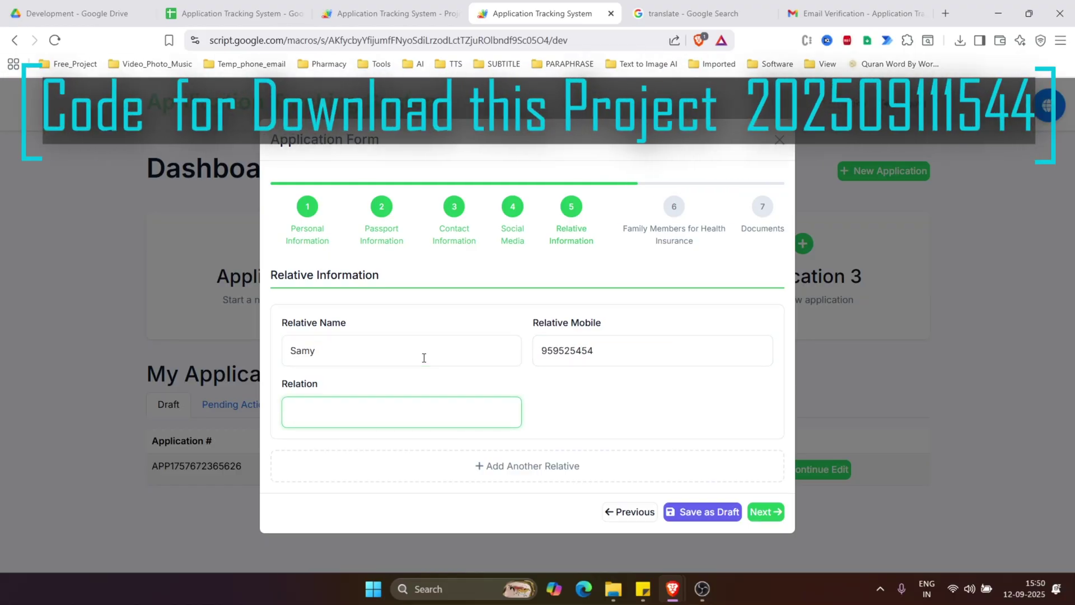
type("Wife")
Step: Add a second relative with name, mobile number and relation Son, then continue to Family Members
left_click(495, 467)
scroll(504, 426, "down", 3)
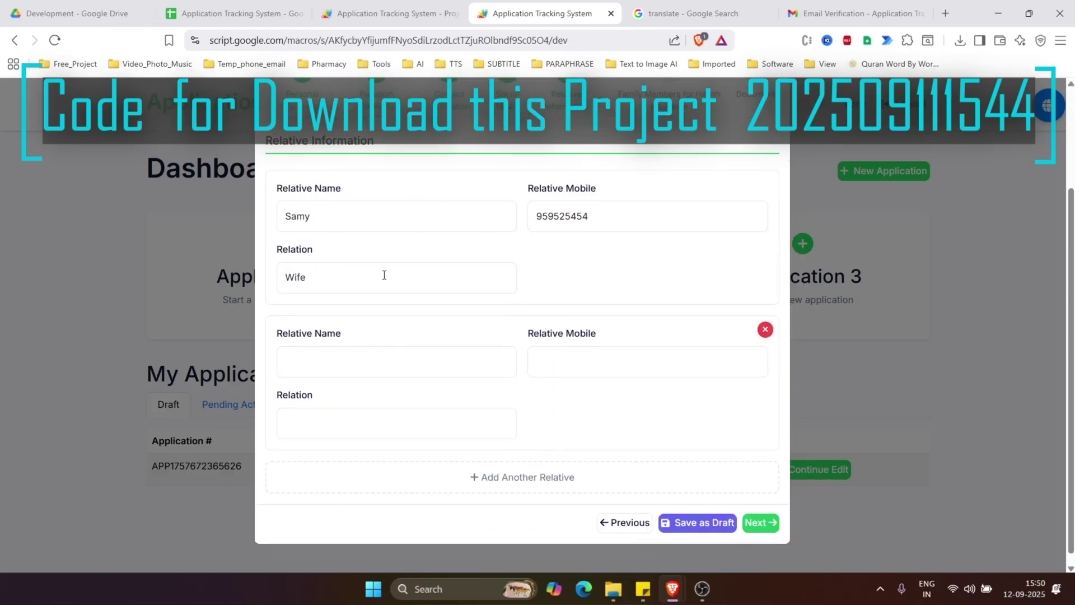
scroll(619, 429, "down", 1)
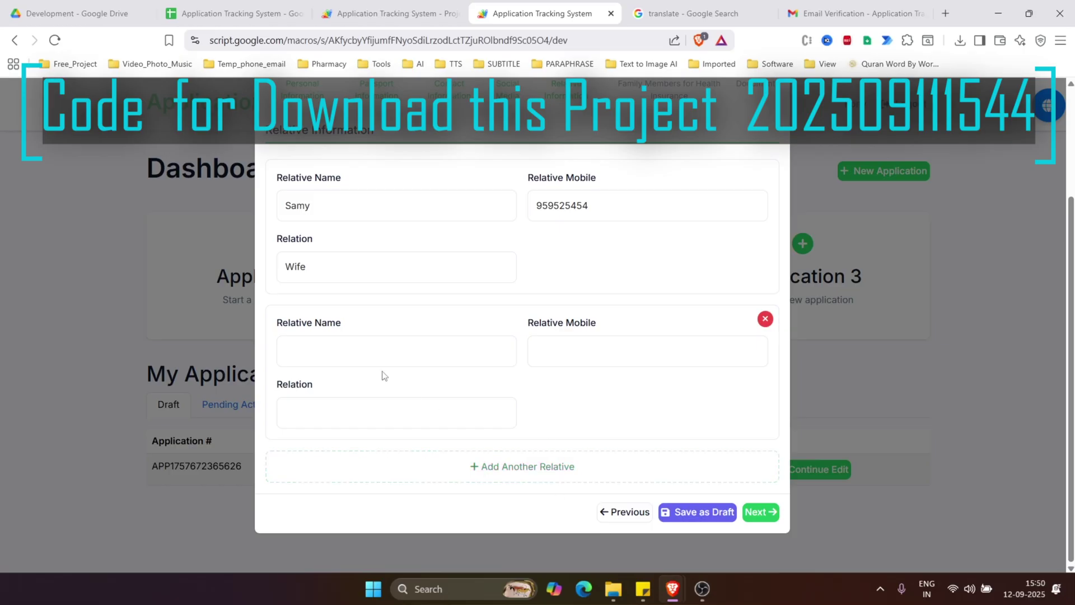
left_click(383, 352)
type("Rayo")
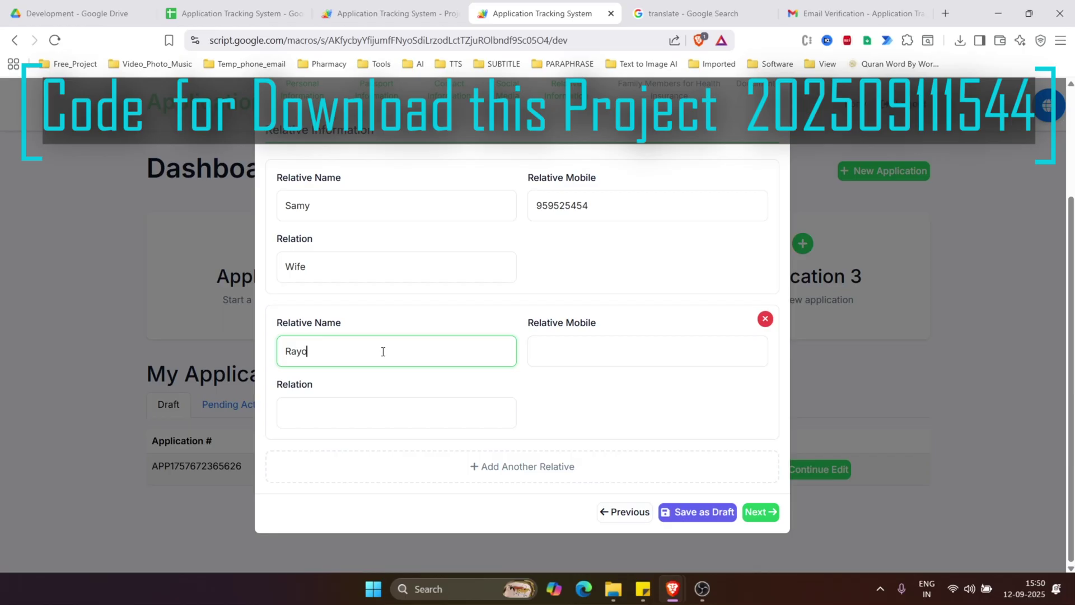
key("Tab")
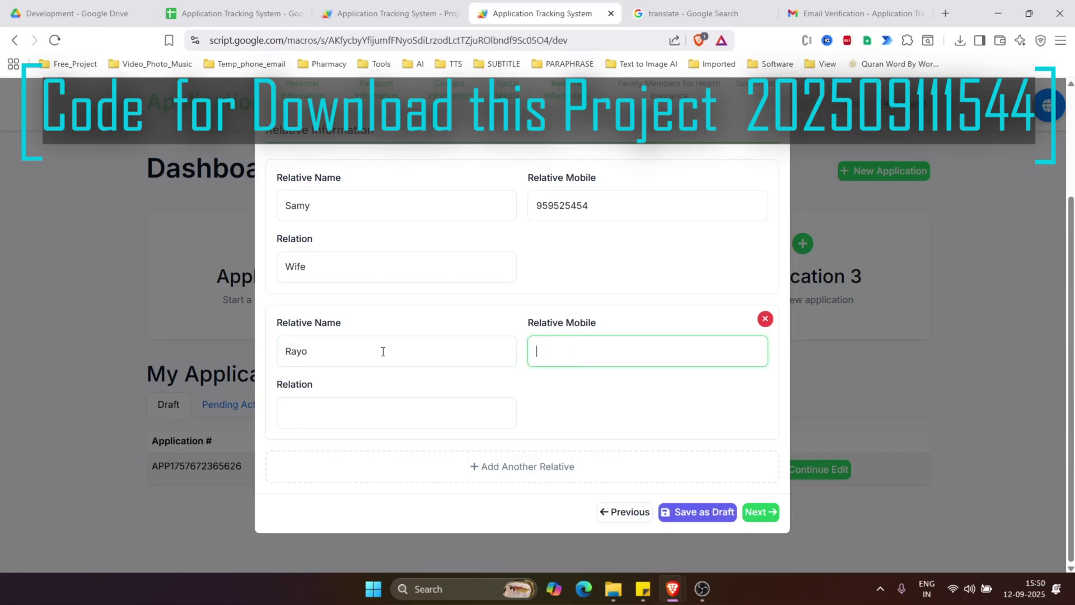
key("Tab")
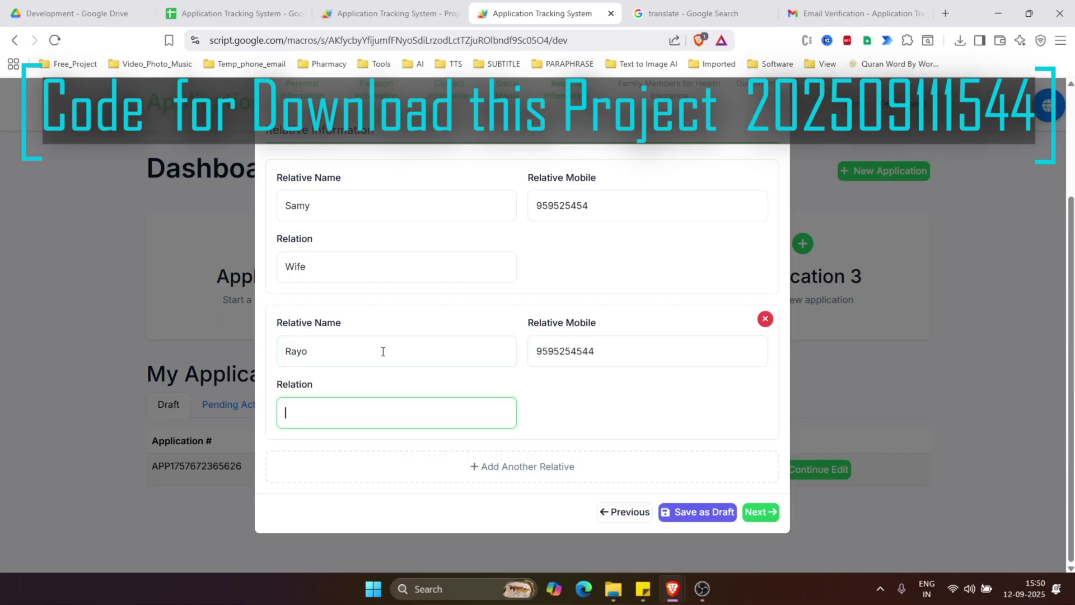
type("Son")
left_click(759, 511)
mouse_move(288, 275)
left_mouse_down()
mouse_move(451, 276)
mouse_move(434, 331)
left_mouse_up()
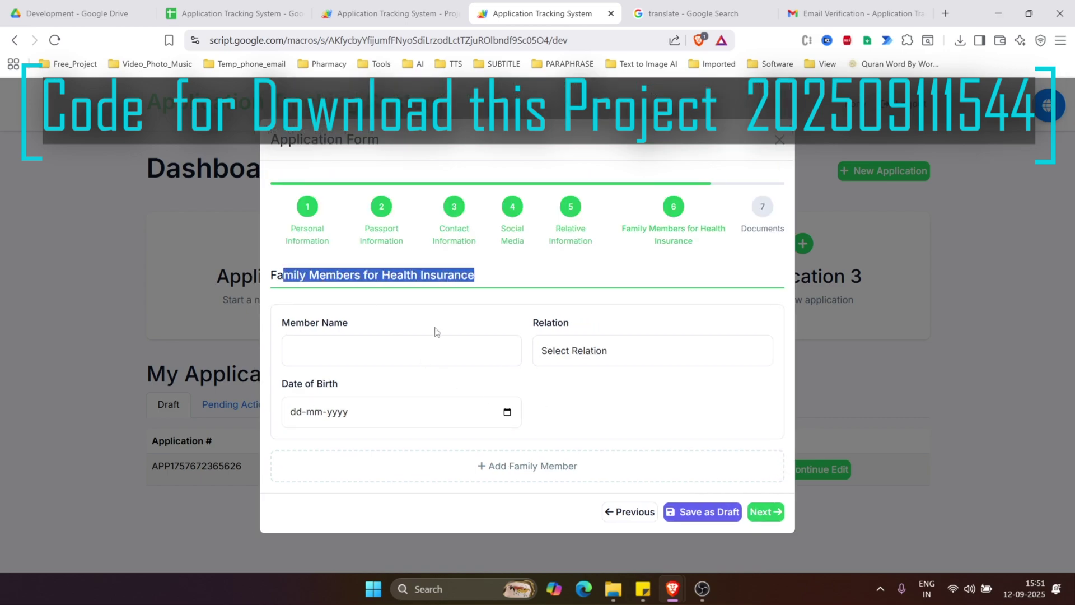
Step: Enter the family member's name and set the relation to Parent
left_click(406, 353)
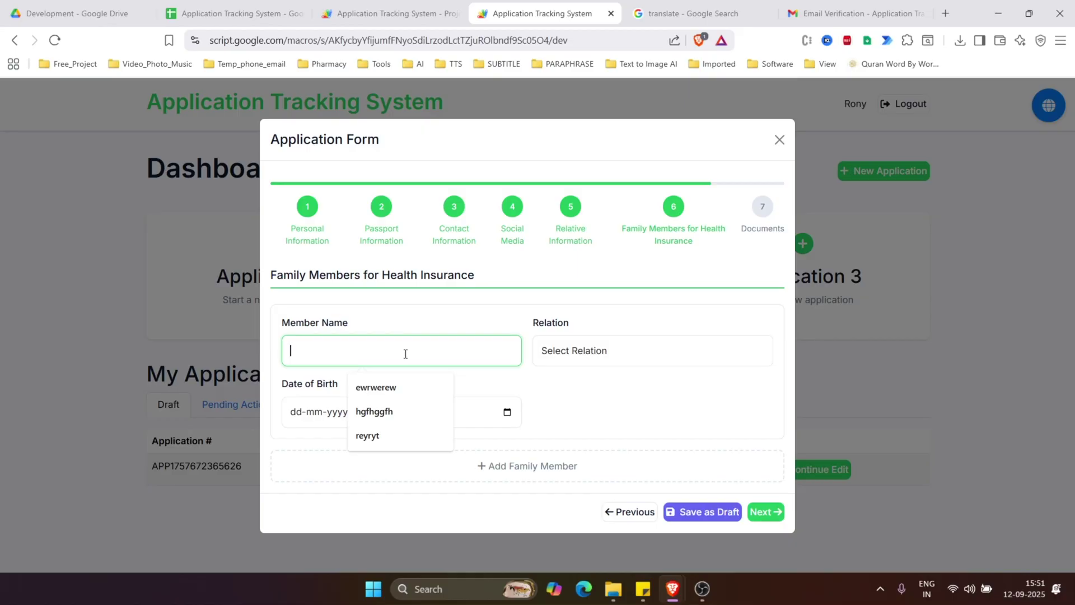
left_click(435, 288)
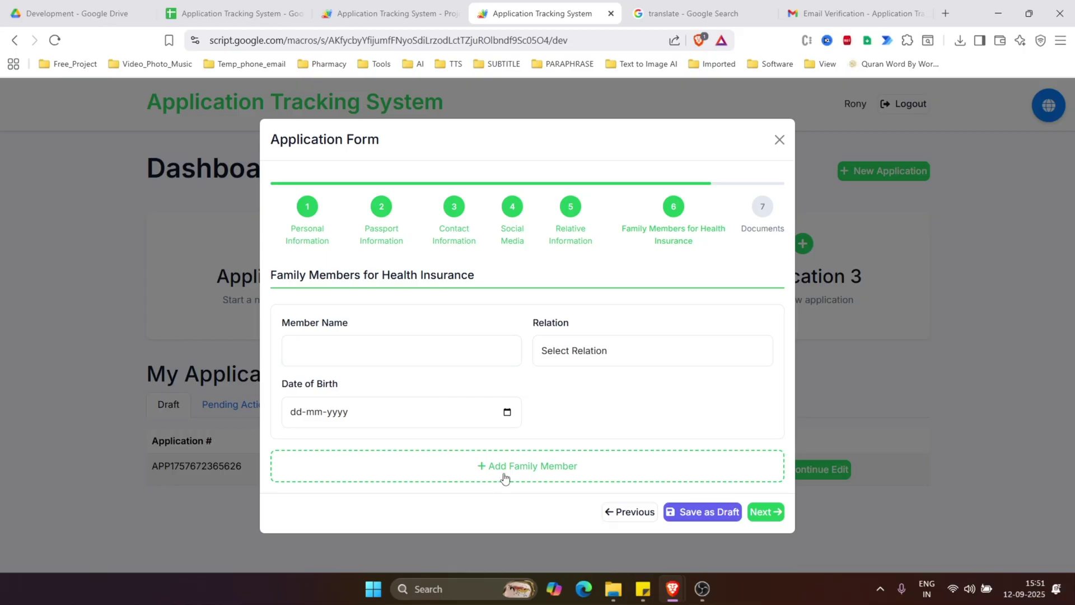
left_click(432, 345)
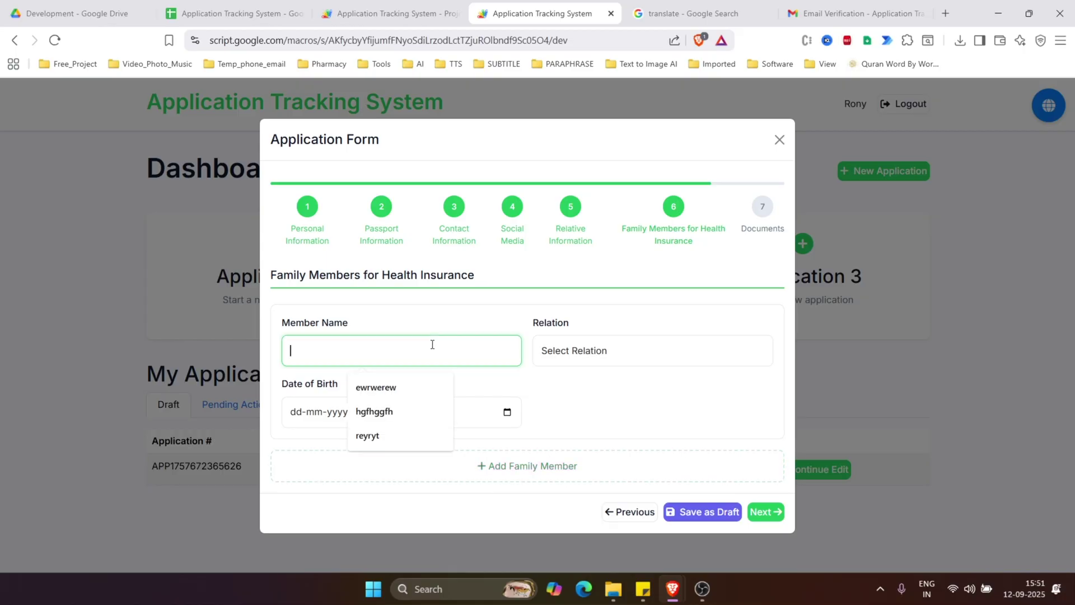
type("Aftab")
key("Tab")
left_click(588, 350)
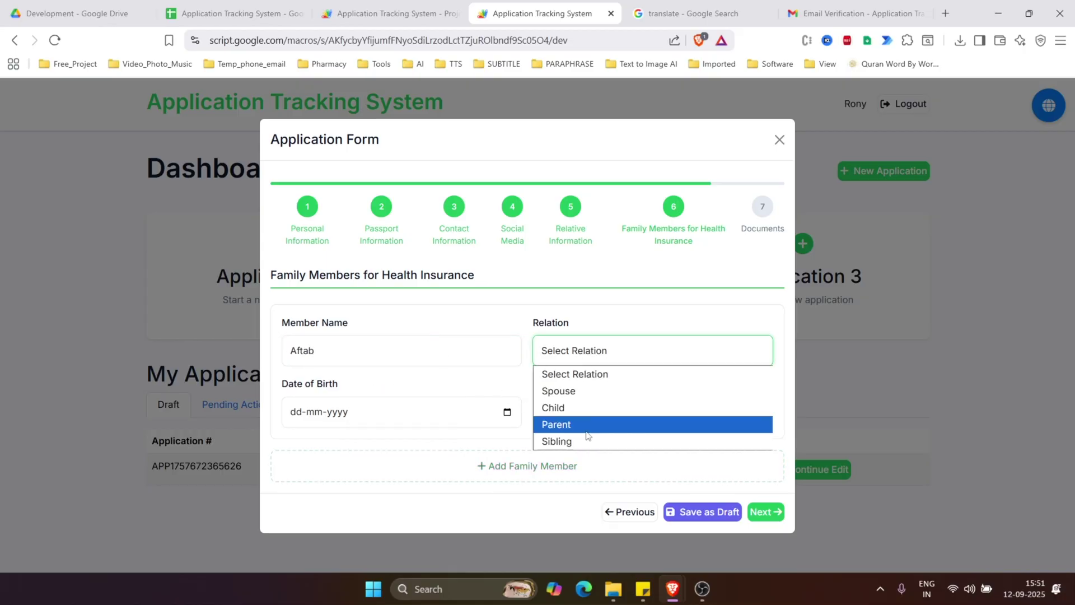
left_click(588, 425)
left_click(507, 412)
left_click(324, 223)
scroll(349, 284, "up", 10)
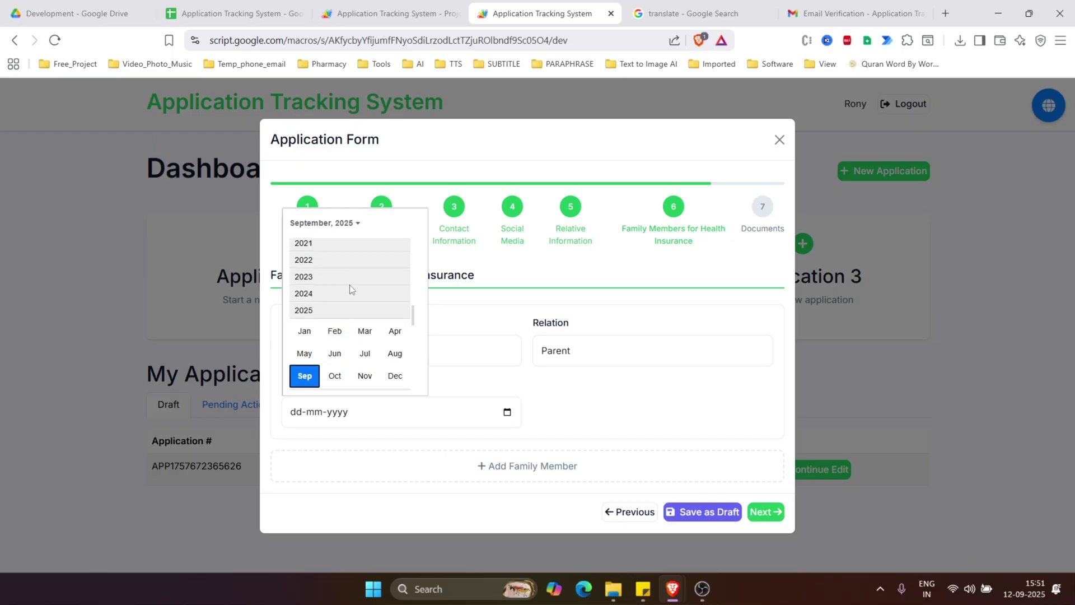
left_click(349, 285)
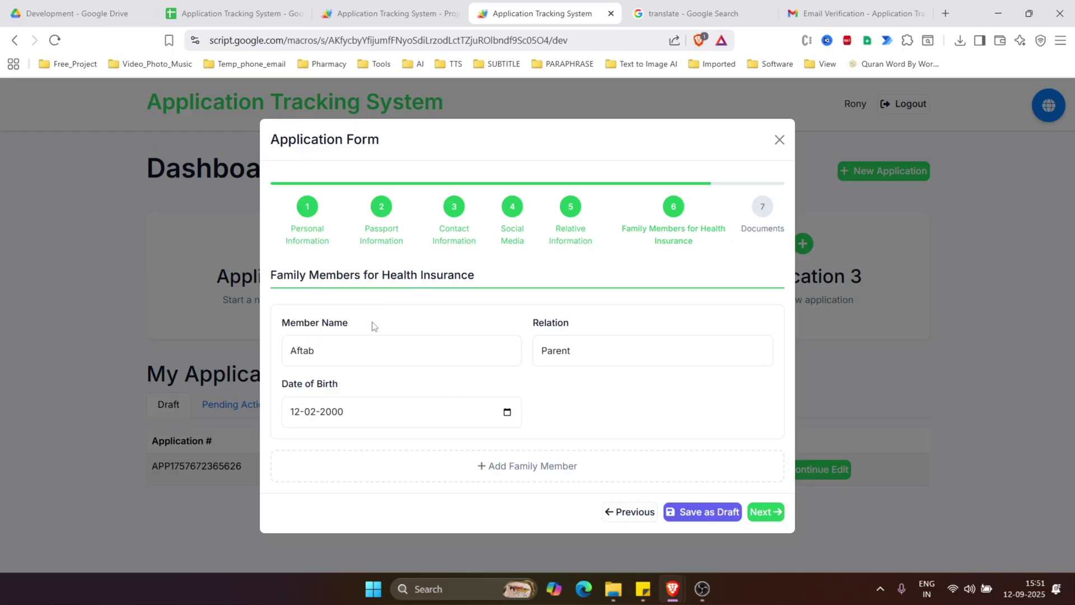
left_click(359, 415)
left_click(343, 418)
type("1950")
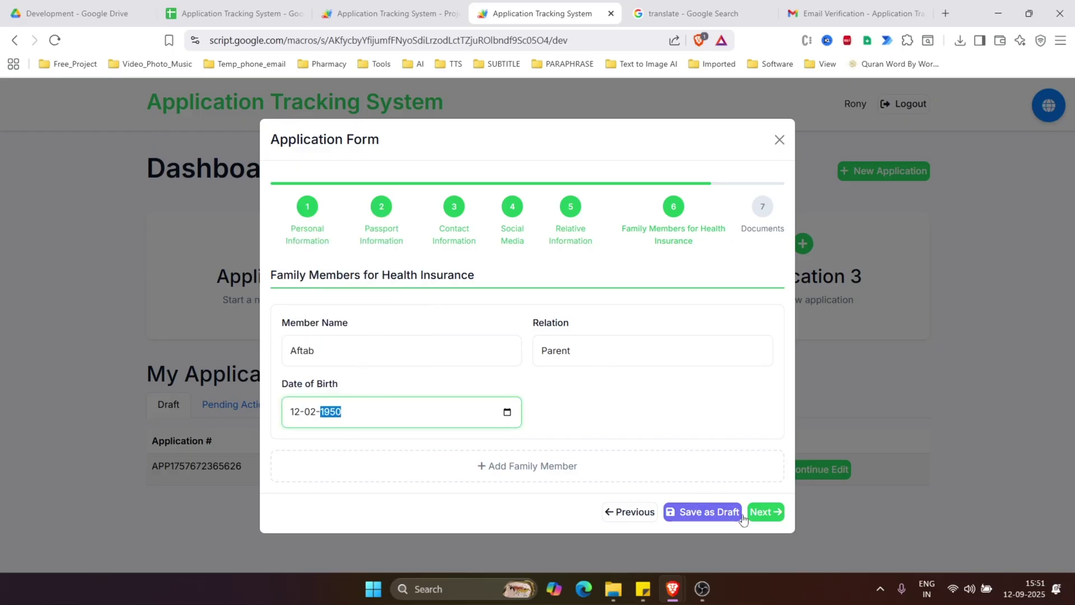
left_click(612, 464)
scroll(536, 449, "down", 3)
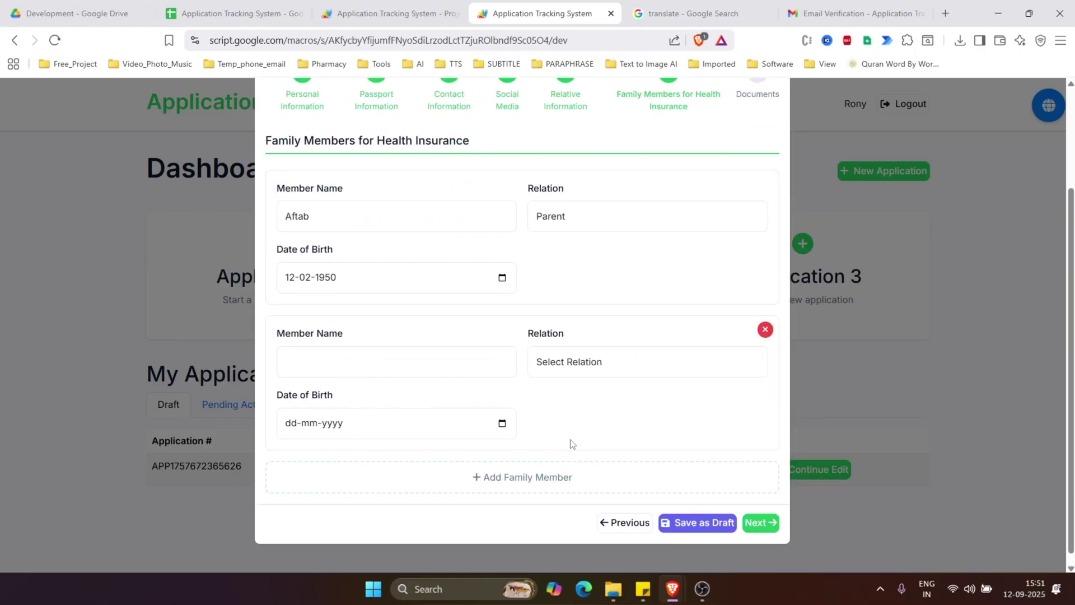
left_click(766, 522)
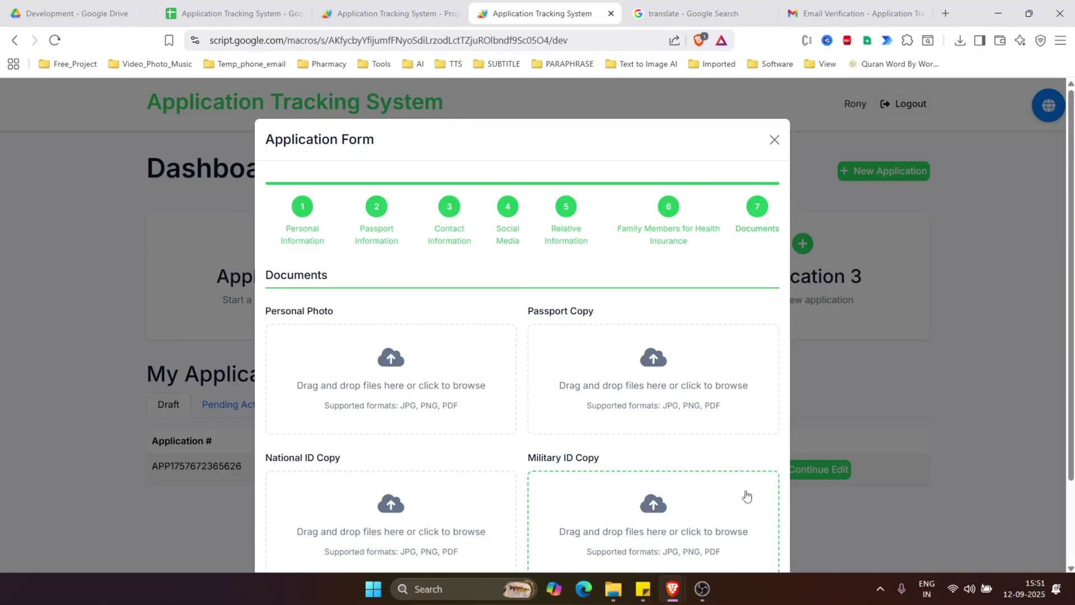
Step: Upload a personal photo and save the cropped image
scroll(745, 498, "down", 2)
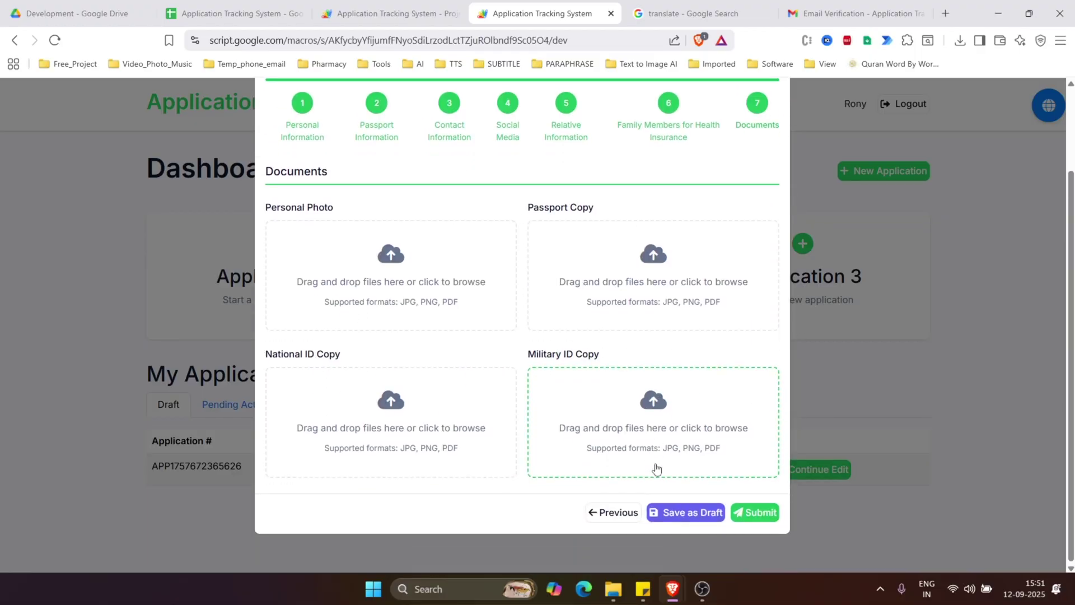
left_click(417, 301)
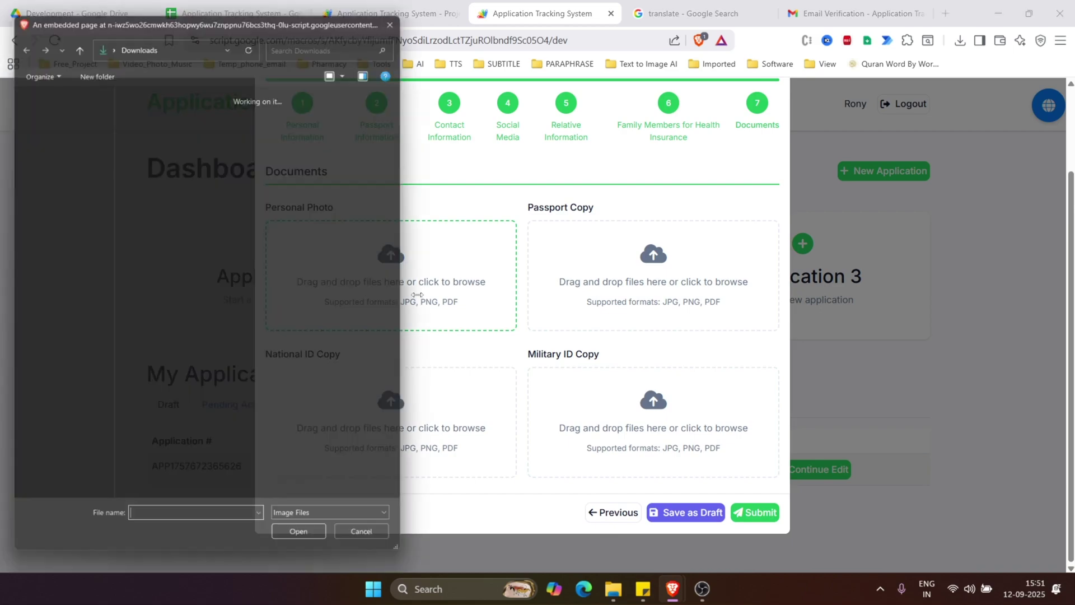
double_click(156, 168)
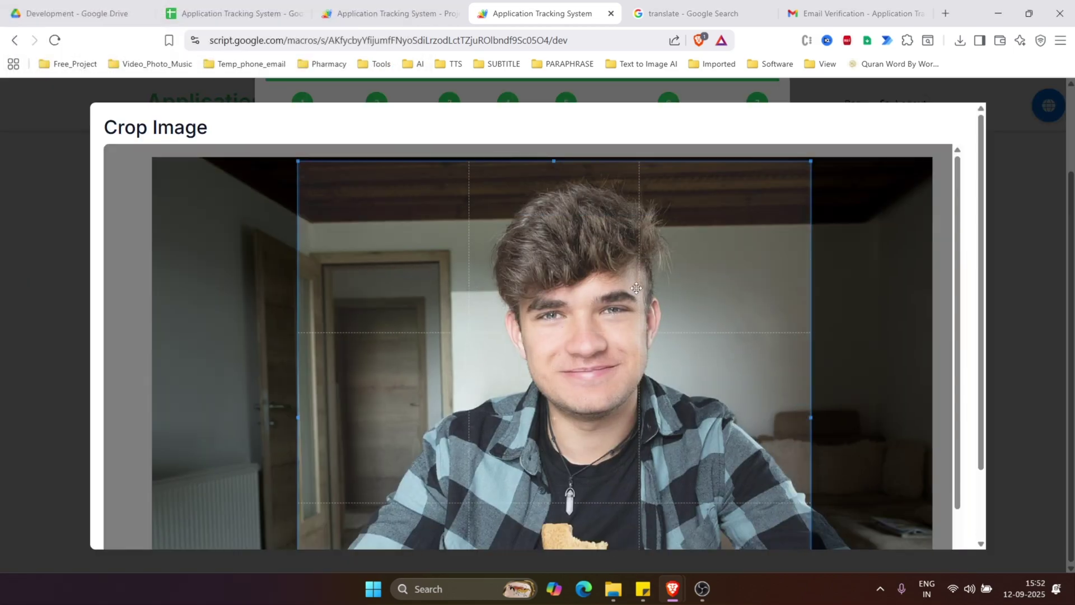
scroll(917, 515, "down", 3)
left_click(928, 530)
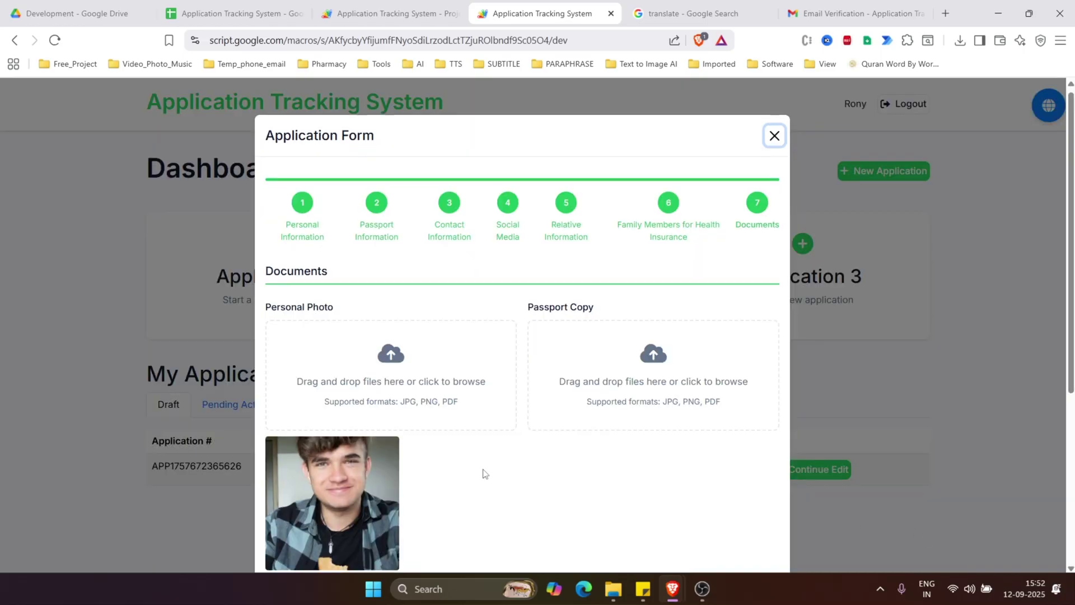
scroll(483, 473, "down", 2)
Step: Attach Approval_Letter as passport, applicationdetails (1) as national ID, servicedetails (1) as military ID copies
left_click(658, 223)
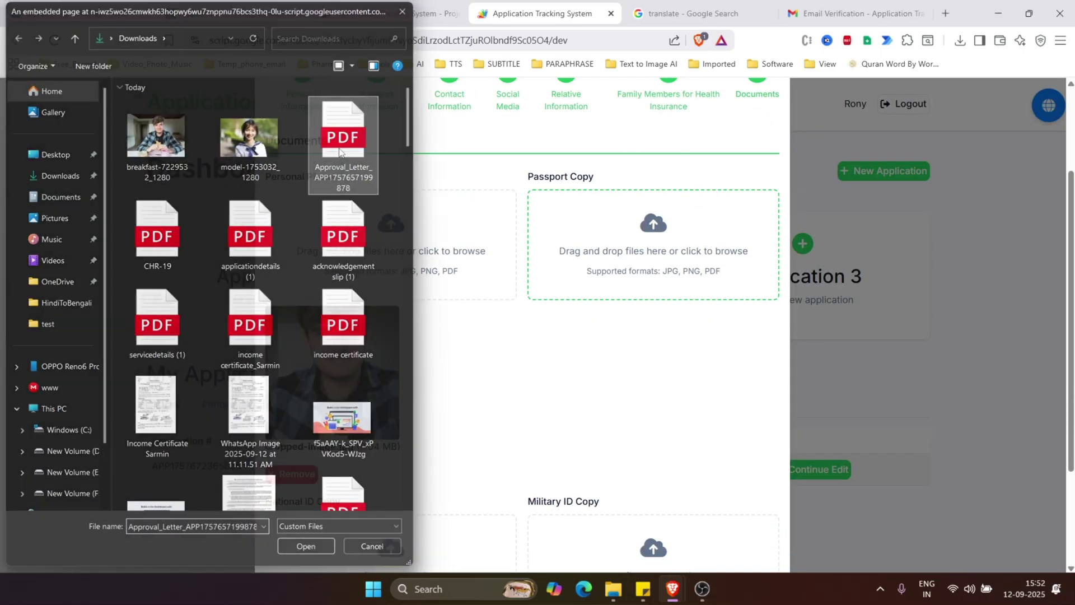
double_click(341, 151)
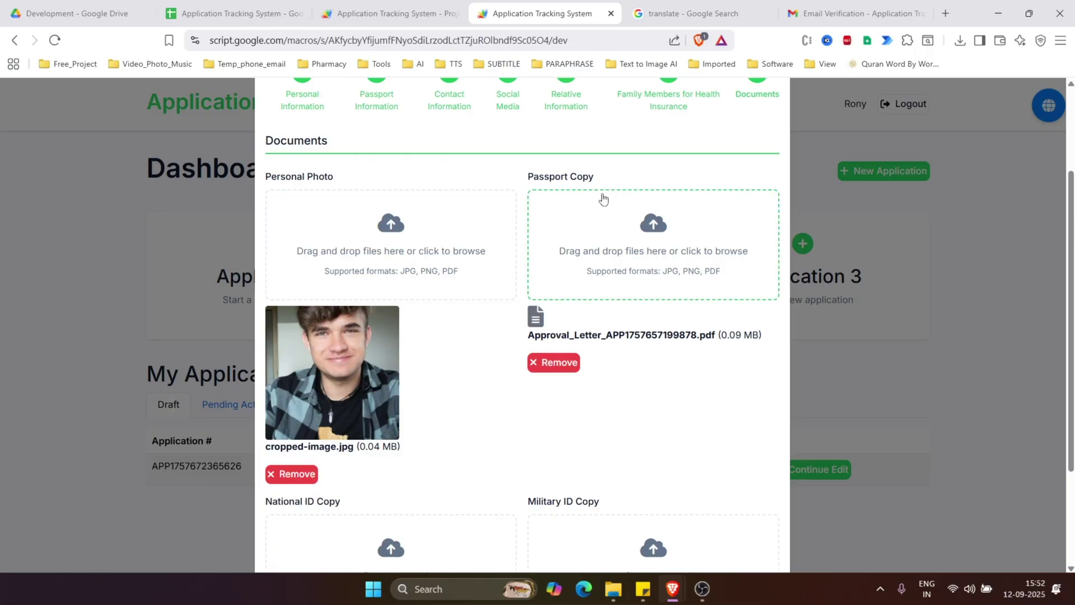
scroll(603, 201, "down", 3)
left_click(392, 448)
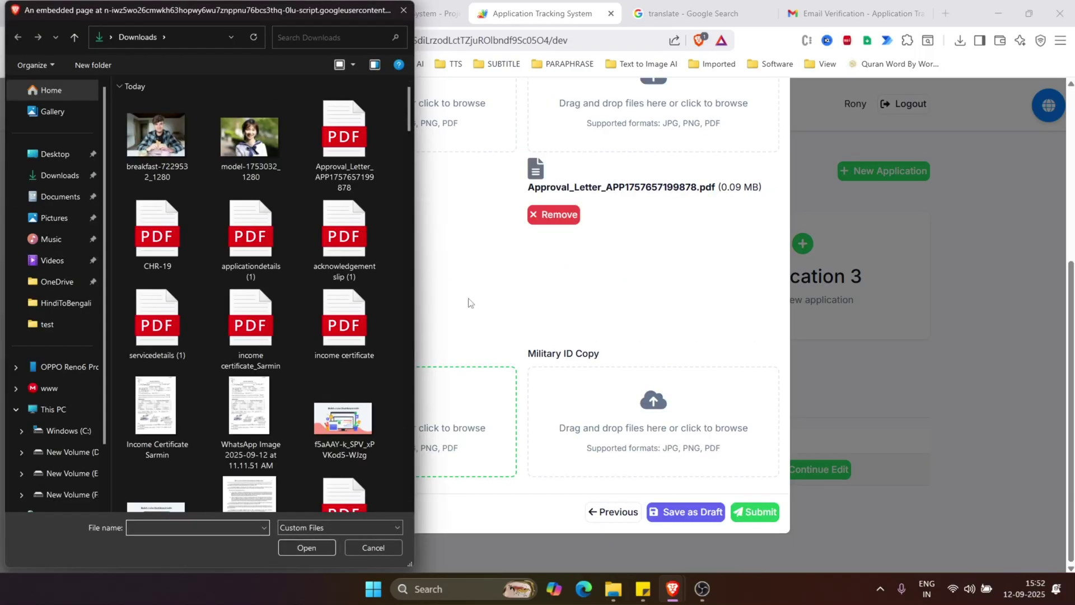
double_click(249, 237)
left_click(612, 408)
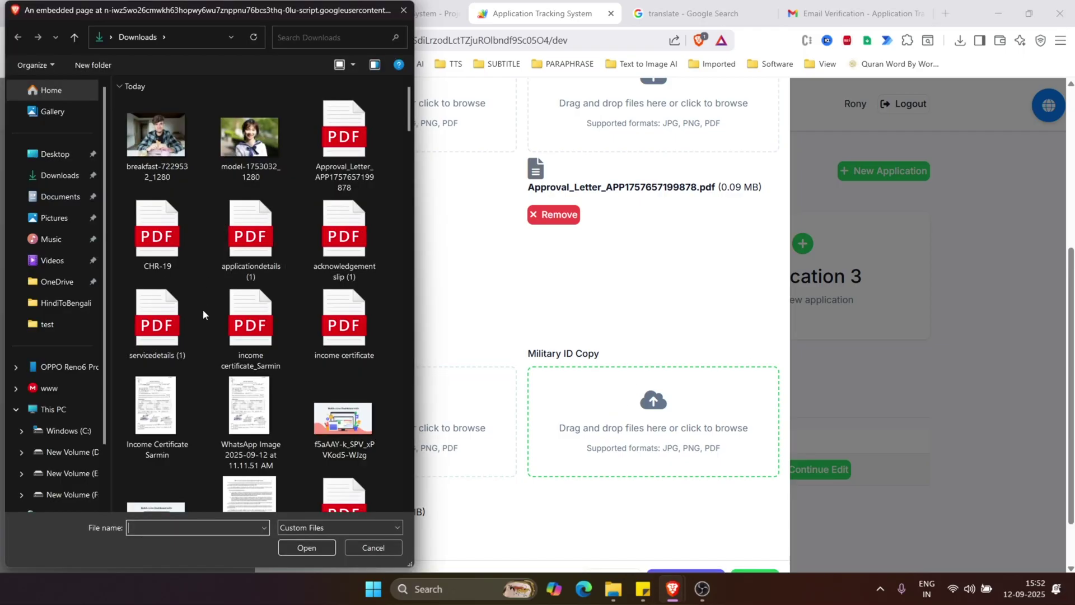
double_click(173, 340)
scroll(667, 372, "down", 1)
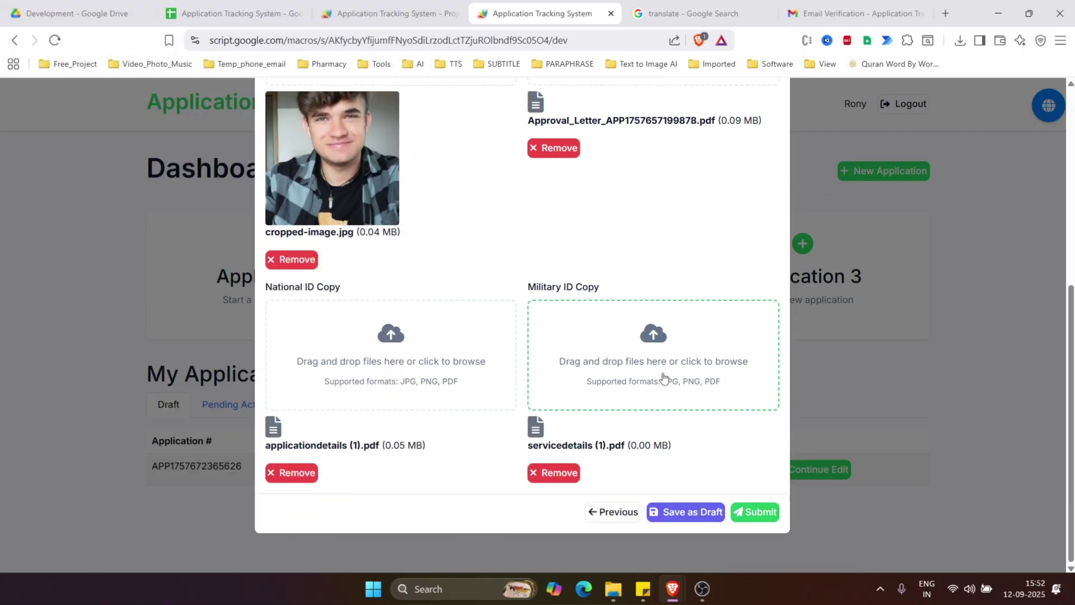
scroll(684, 405, "up", 2)
scroll(684, 404, "down", 3)
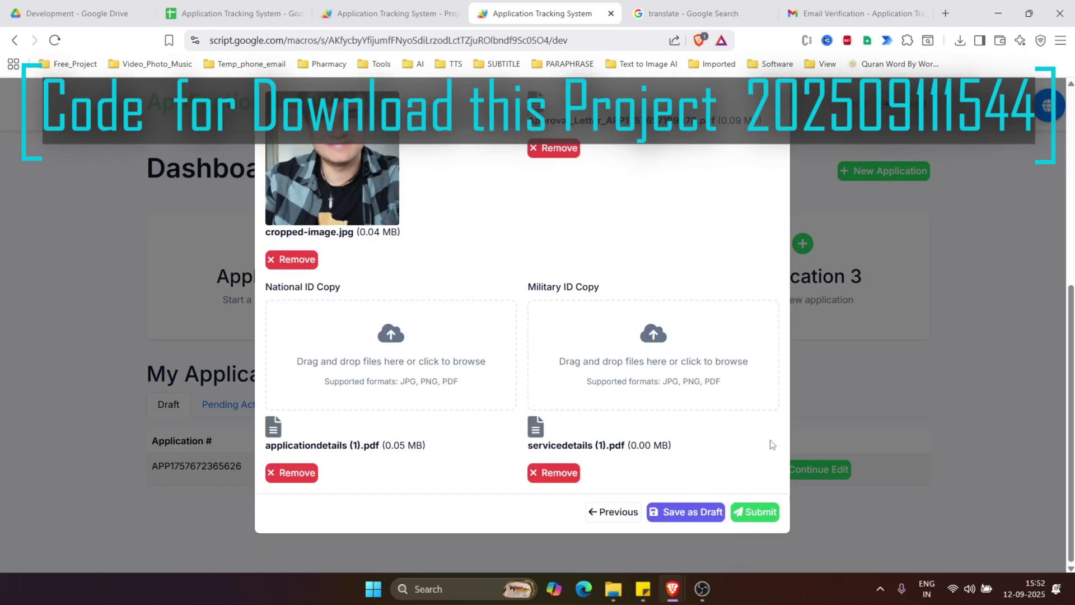
Step: Submit the completed application, confirm with OK, and return to full-screen view
left_click(759, 516)
left_click(595, 155)
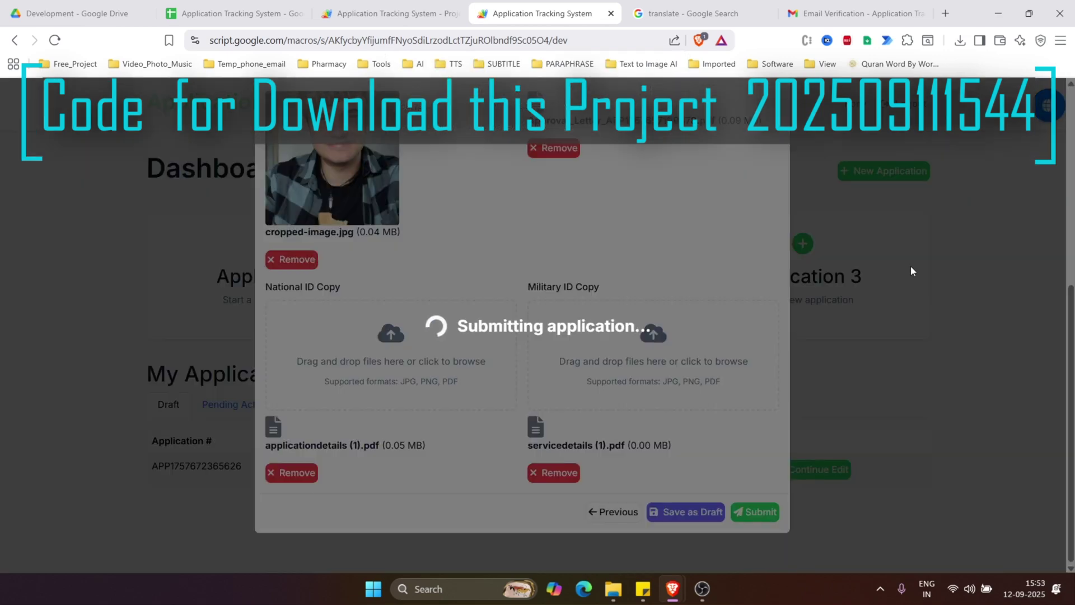
key("F11")
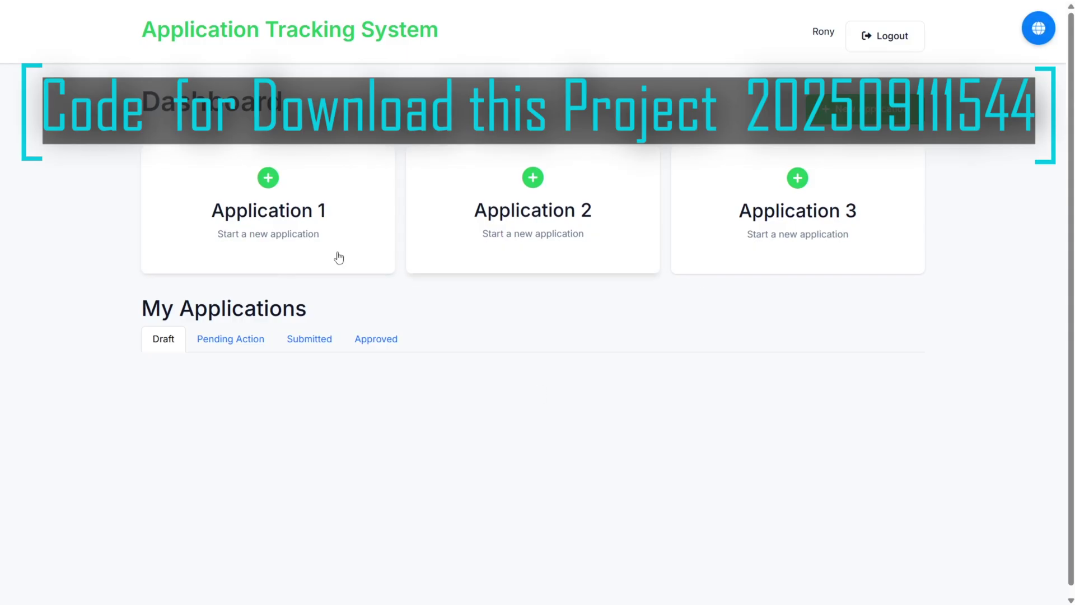
Step: Confirm the Drafts list is empty and switch to the Submitted applications list
left_click_drag(165, 362, 247, 359)
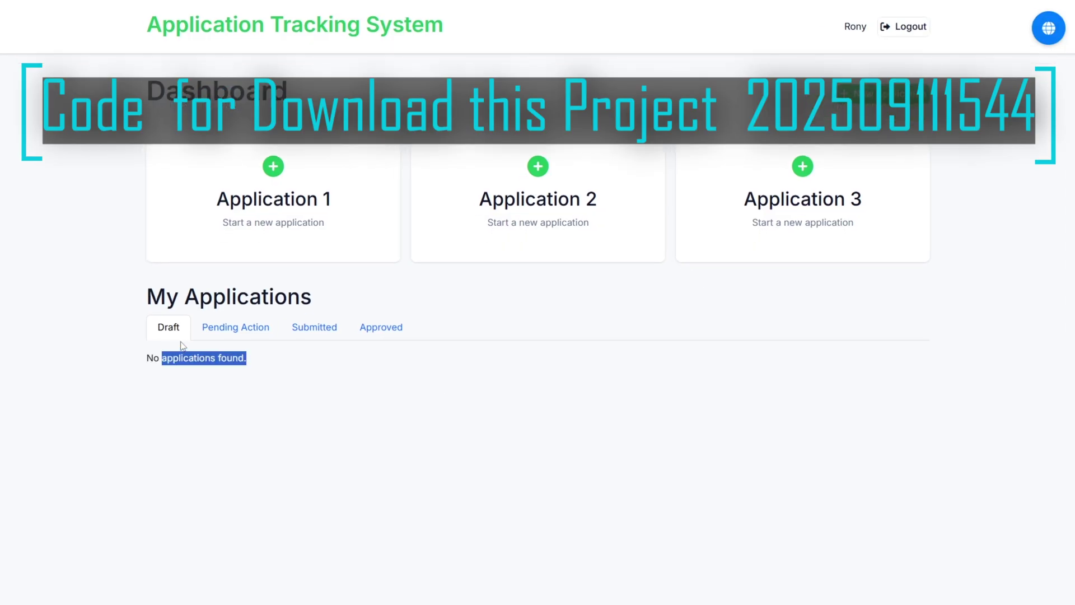
left_click(236, 335)
left_click(312, 332)
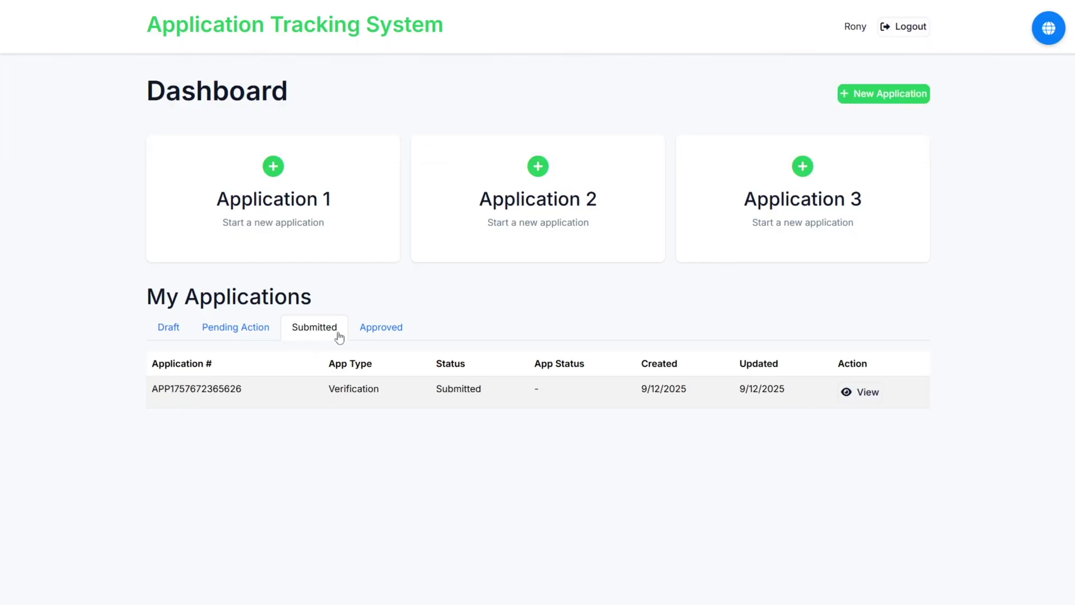
left_click_drag(320, 390, 802, 391)
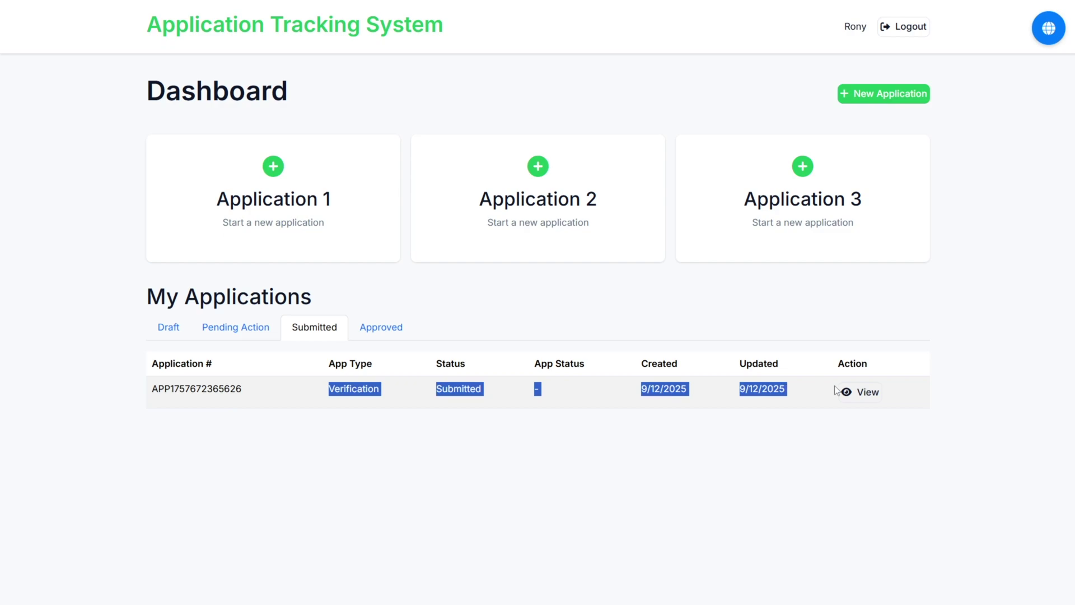
left_click(851, 391)
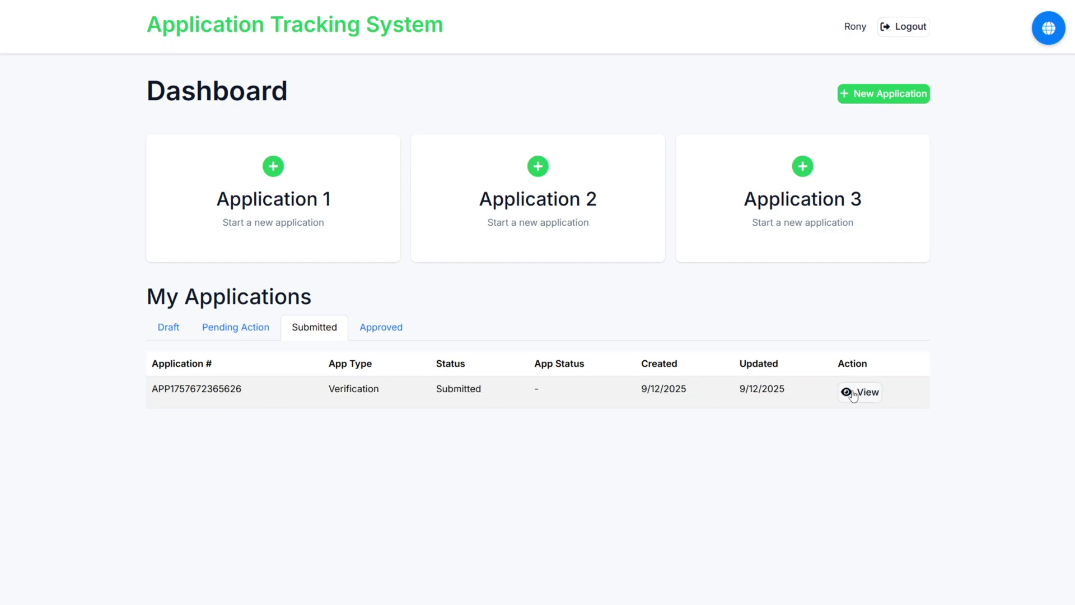
Step: View the submitted application's Passport, Contact and Documents tabs, then close the details
left_click(861, 394)
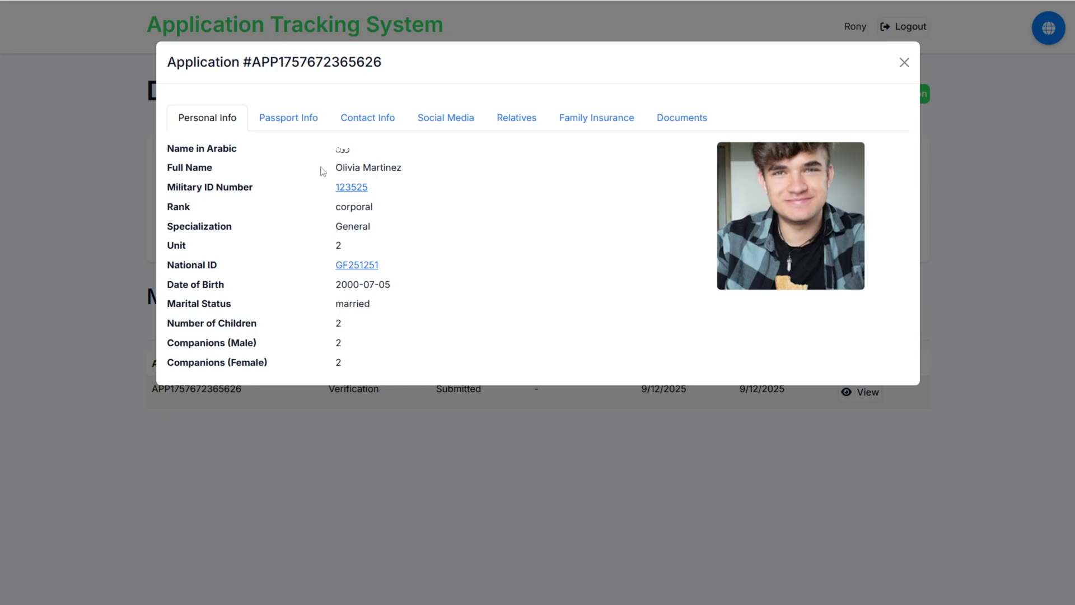
left_click(277, 119)
left_click(358, 118)
left_click(684, 121)
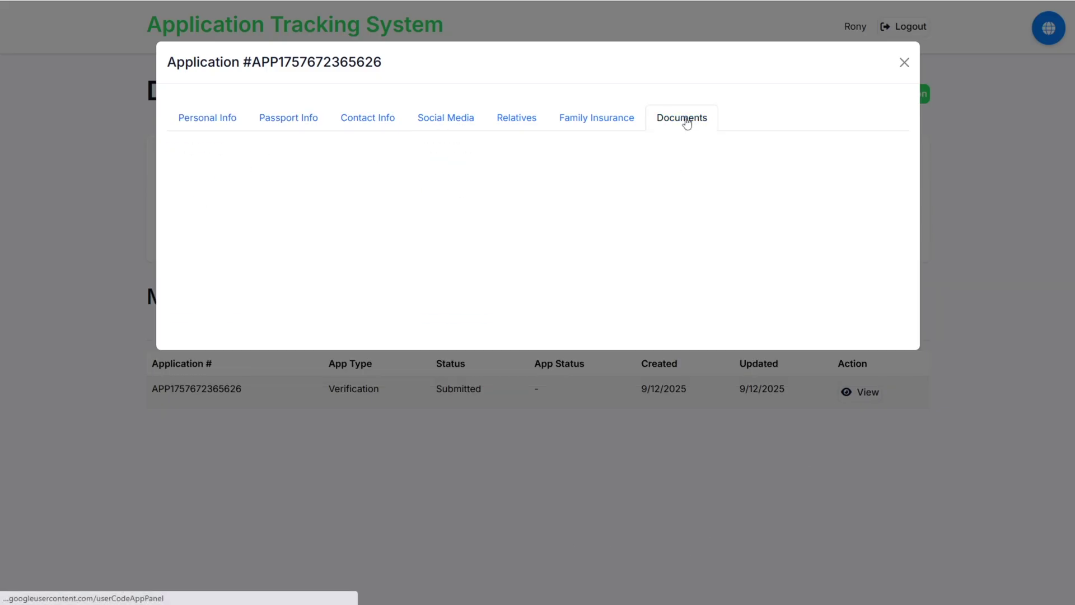
left_click(904, 63)
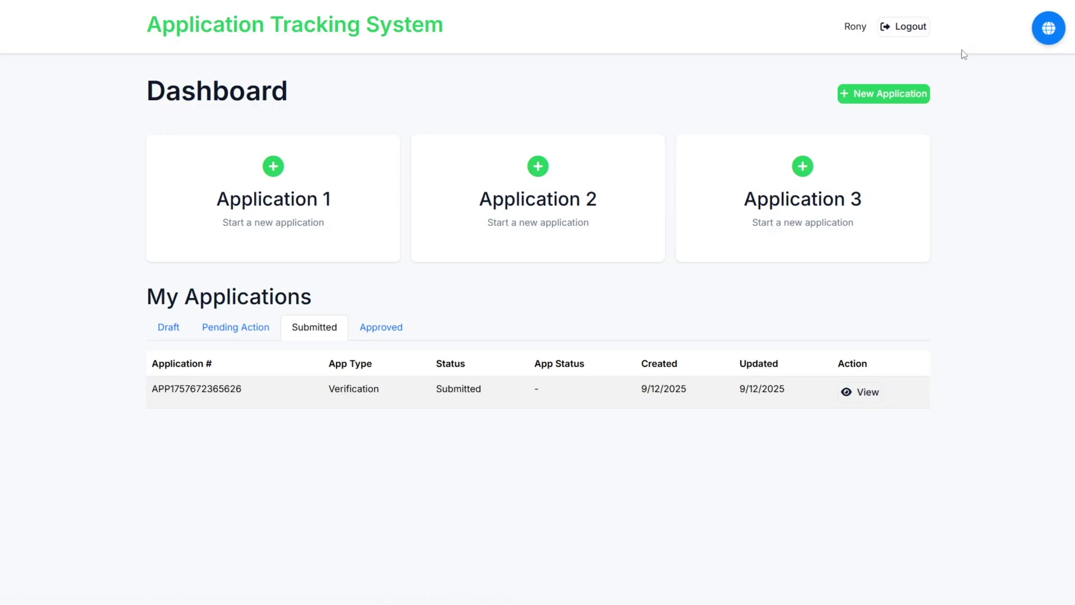
Step: Log out of the applicant account and look up the admin e-mail in the Users sheet
left_click(922, 36)
left_click(457, 311)
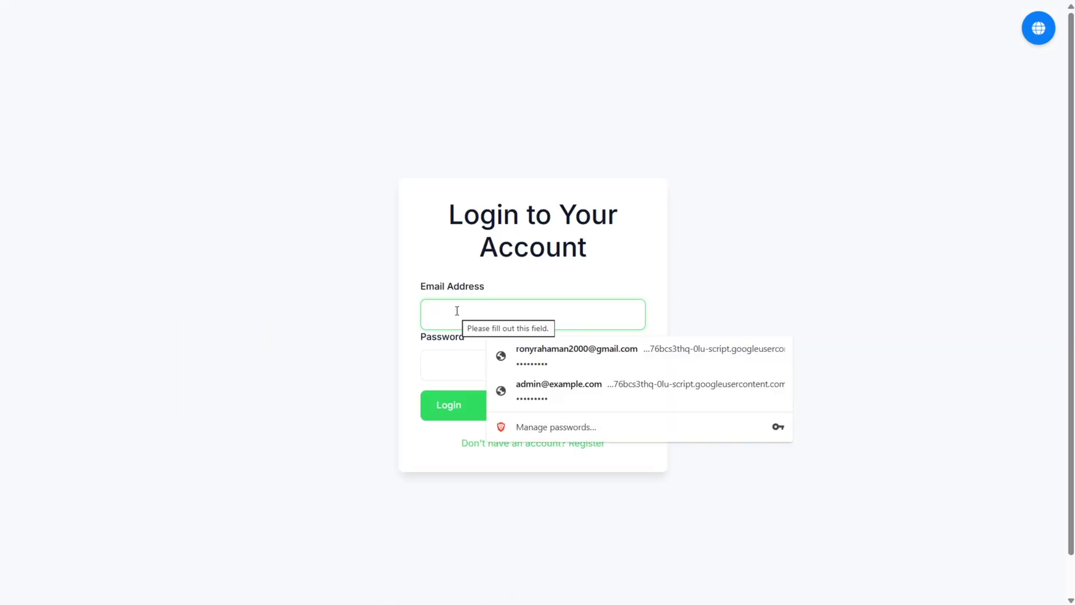
key("F11")
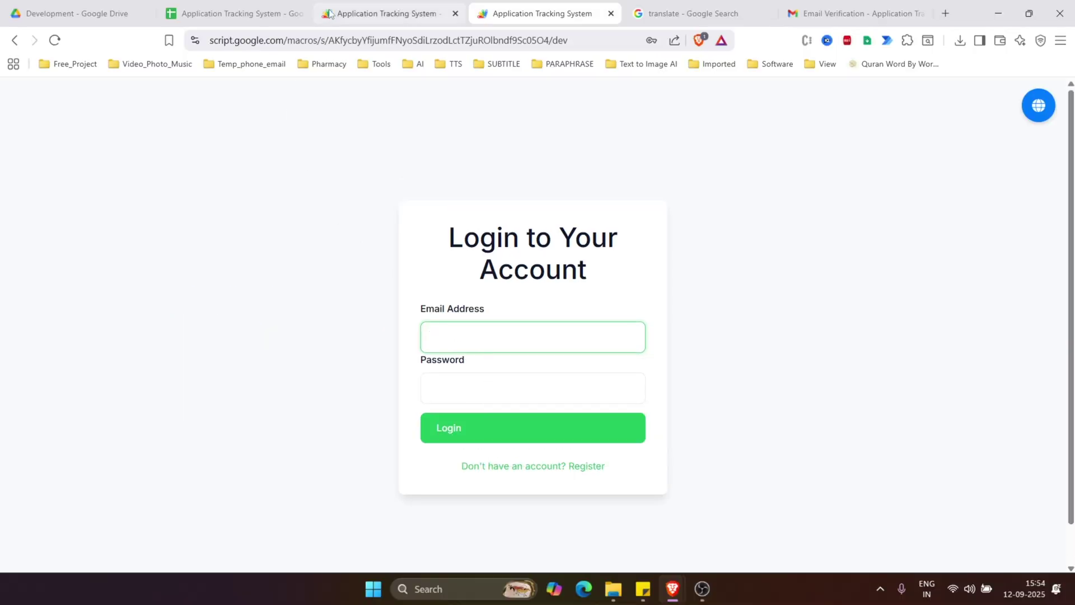
left_click(228, 11)
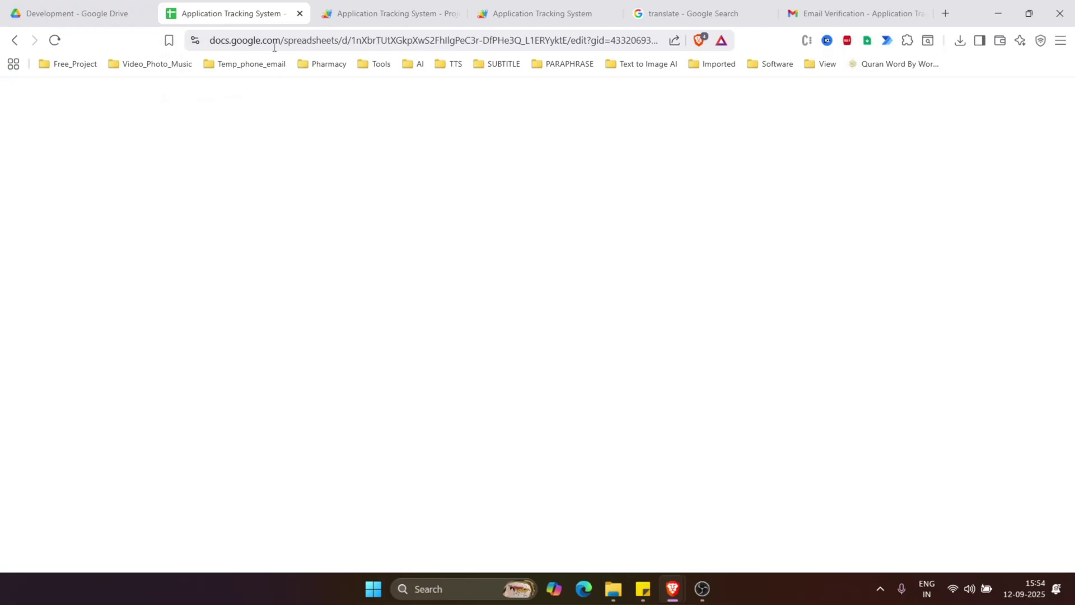
left_click(234, 225)
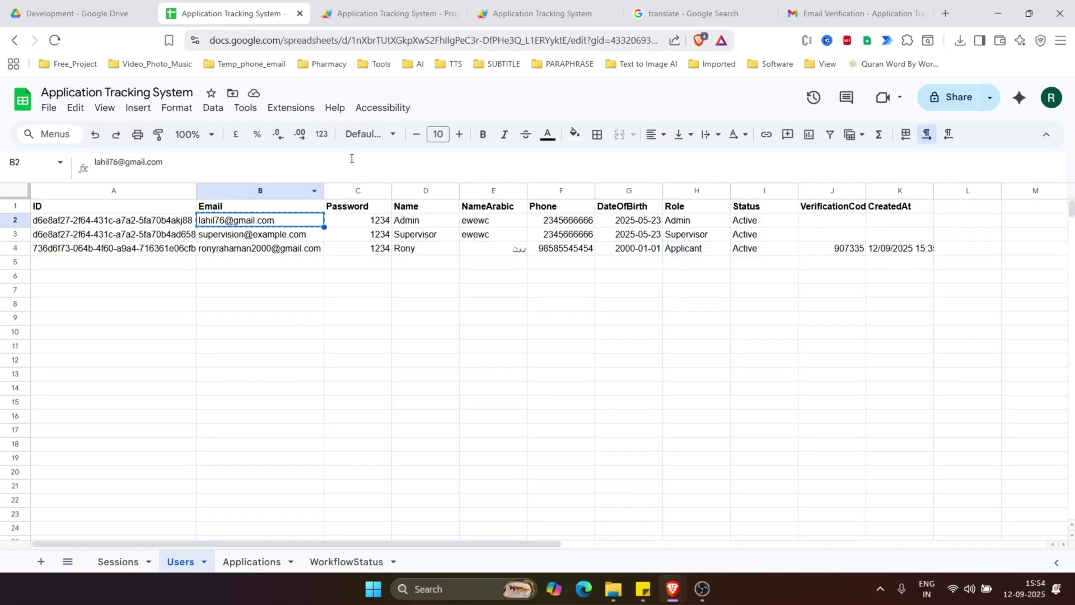
left_click(364, 14)
Step: Enter the admin password and log in to the Dashboard
left_click(530, 16)
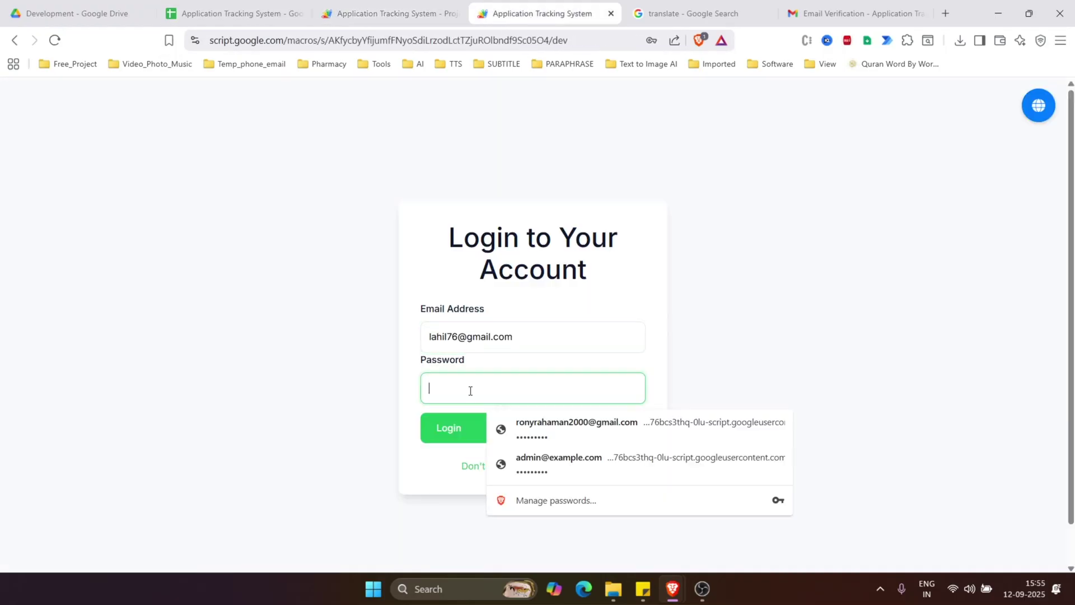
type("12345")
left_click(452, 427)
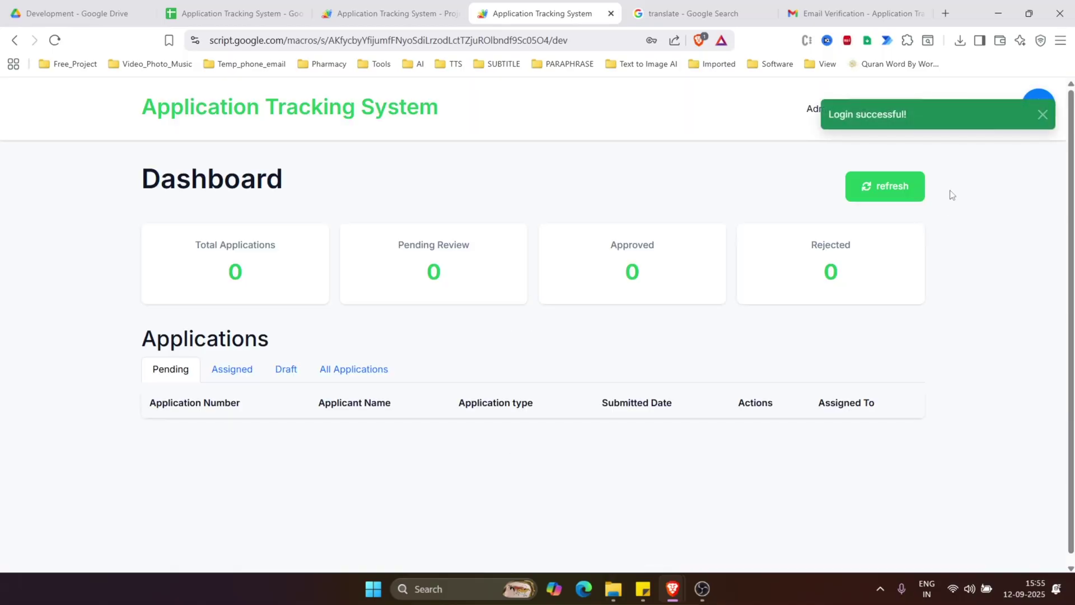
Step: Dismiss the 'Login successful!' notice and review the total, pending and approved counts
left_click(1041, 117)
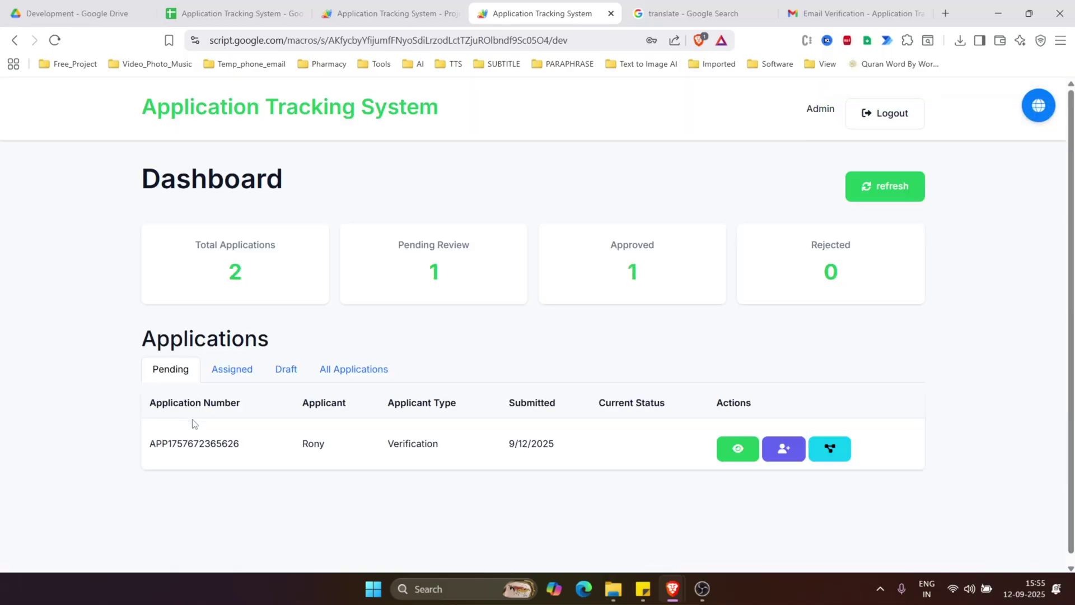
left_click_drag(166, 449, 565, 452)
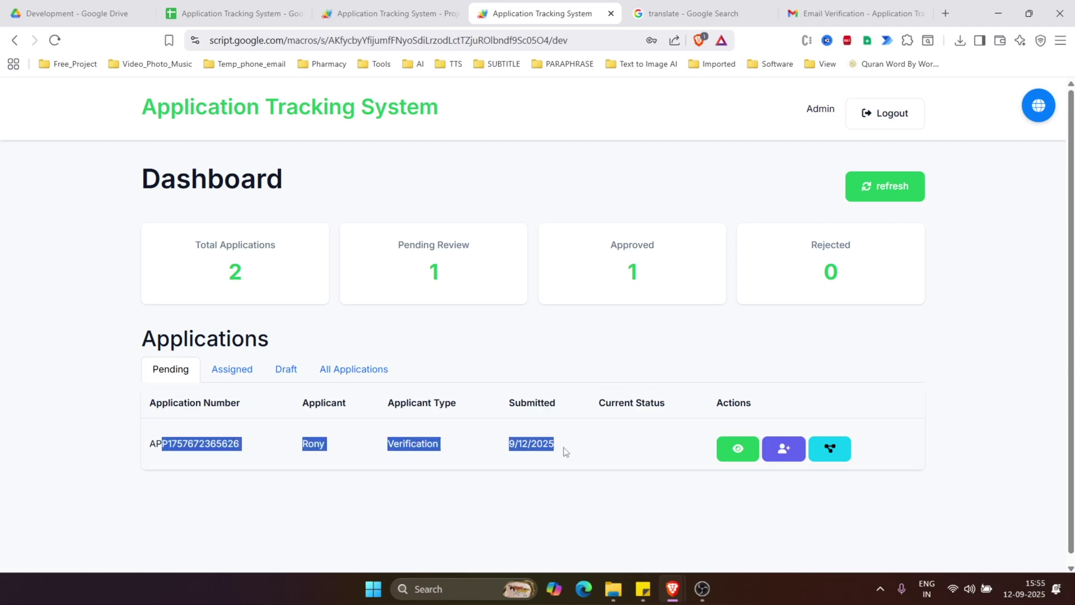
left_click(180, 371)
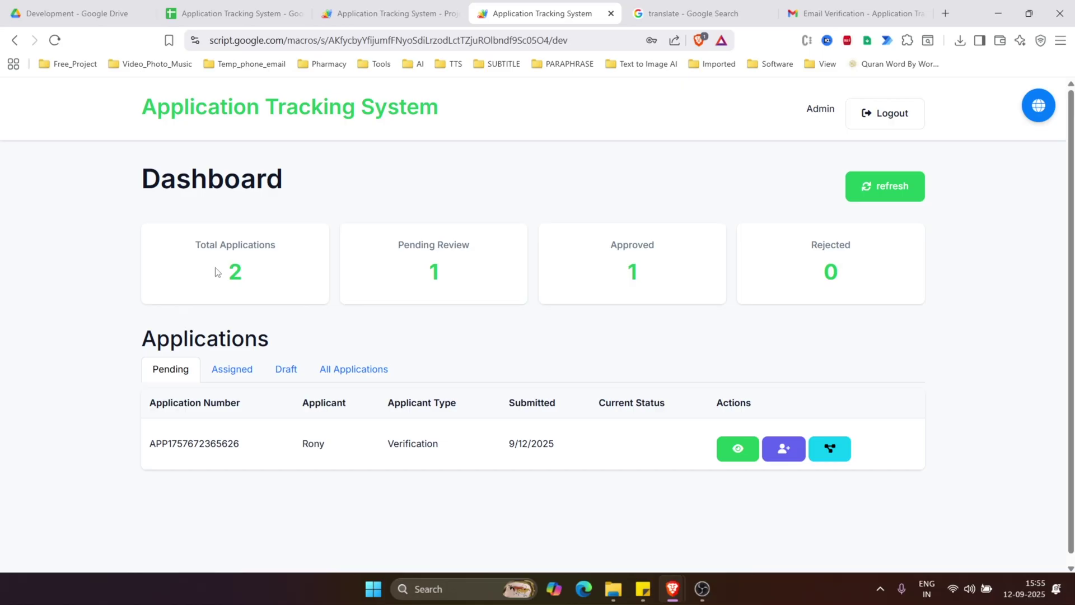
left_click_drag(218, 272, 403, 271)
left_click(732, 288)
left_click_drag(644, 258, 468, 317)
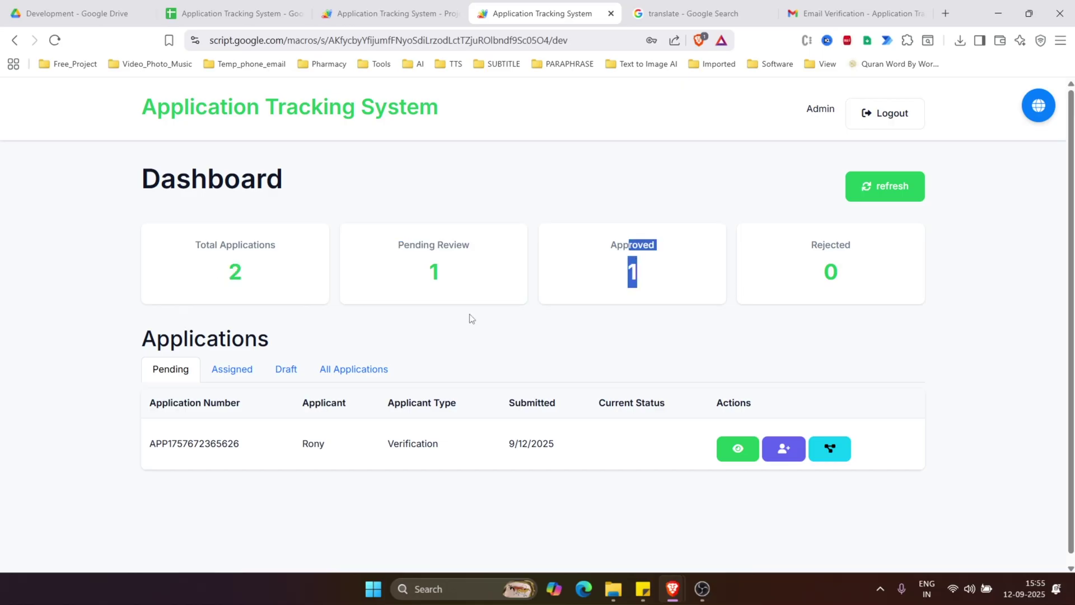
Step: Check All Applications, decline saving the password, then return to the pending Verification application
left_click(336, 370)
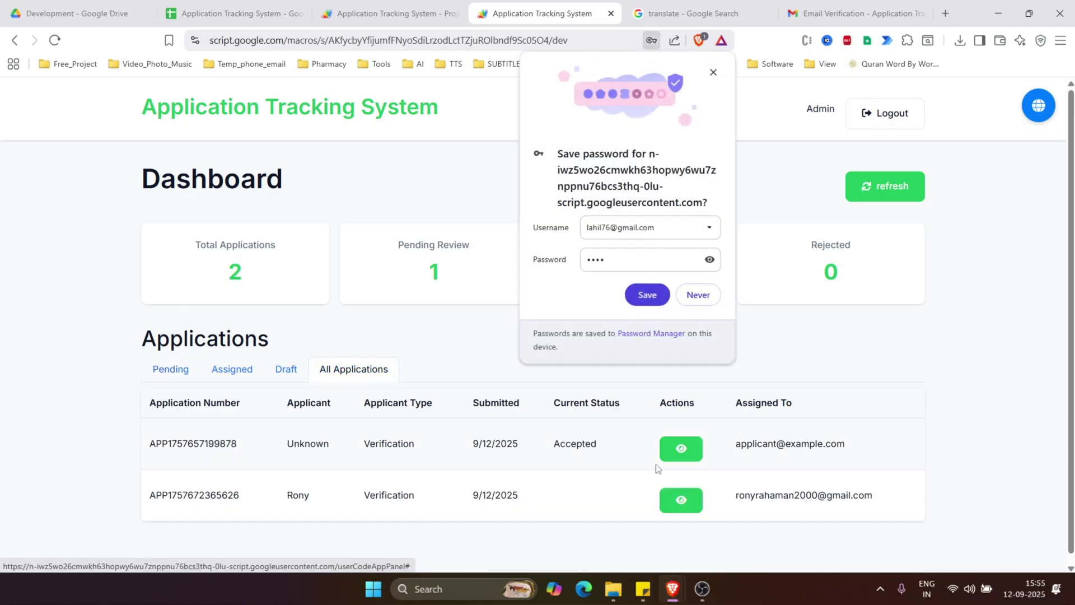
left_click(704, 301)
left_click_drag(199, 443, 858, 448)
left_click(859, 449)
left_click(171, 370)
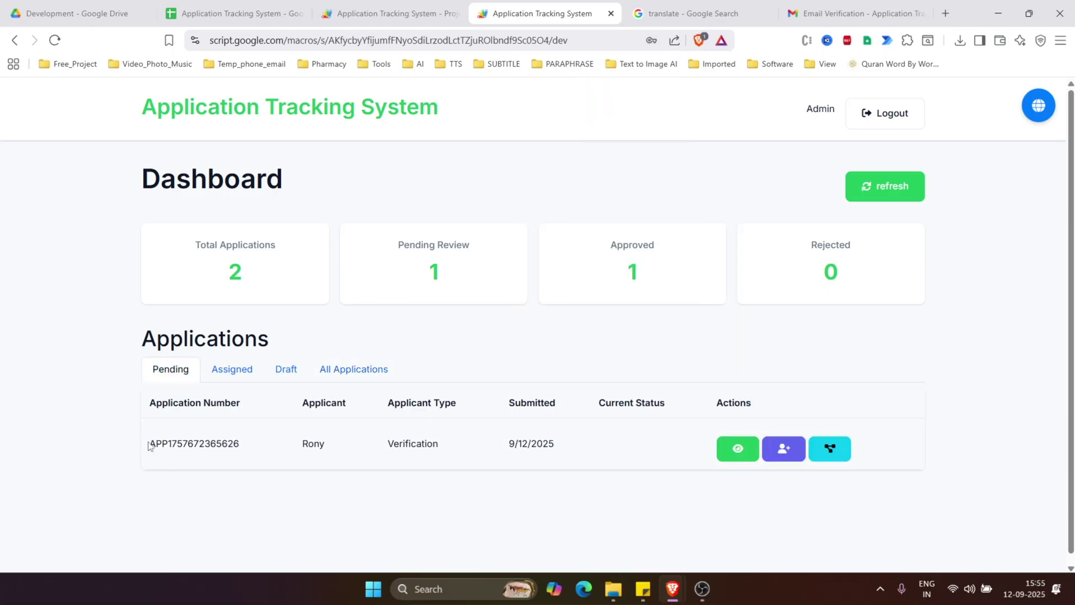
left_click_drag(149, 444, 564, 440)
left_click(564, 440)
left_click(739, 451)
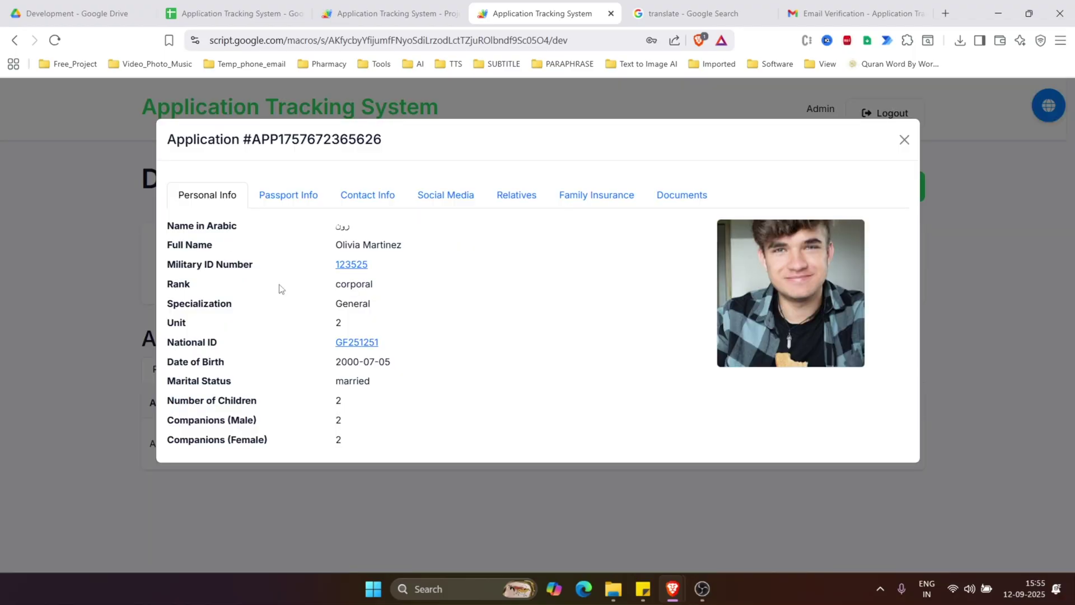
left_click(291, 197)
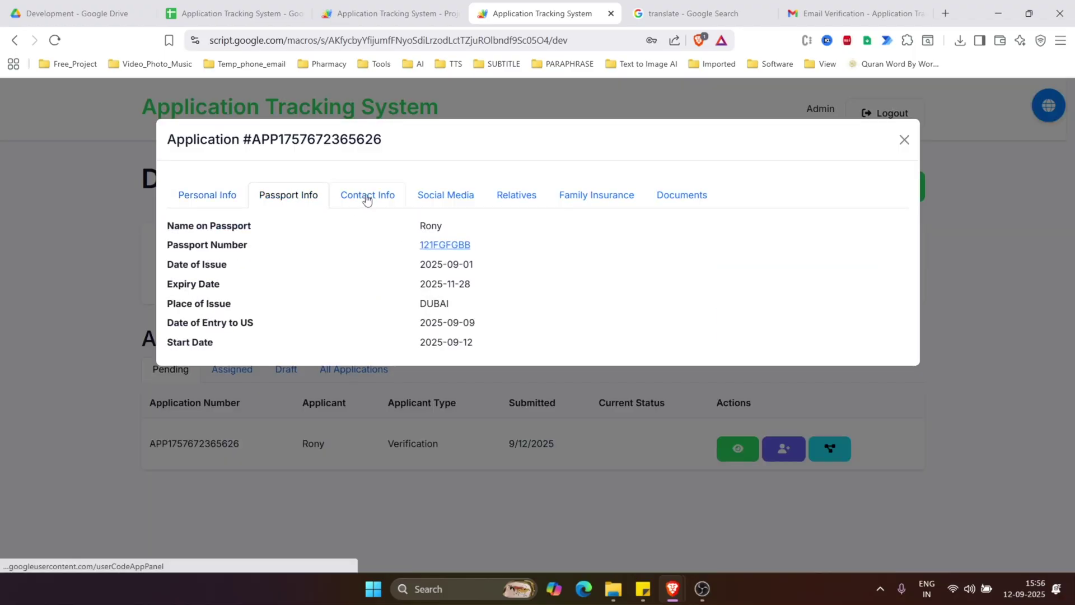
left_click(365, 197)
left_click(447, 195)
left_click(665, 197)
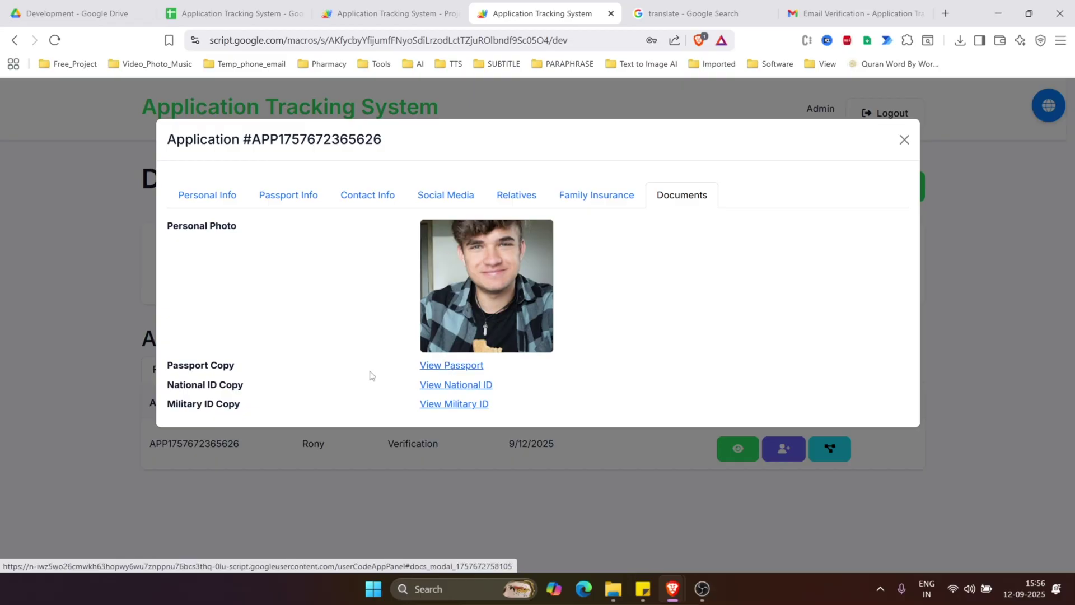
left_click(456, 369)
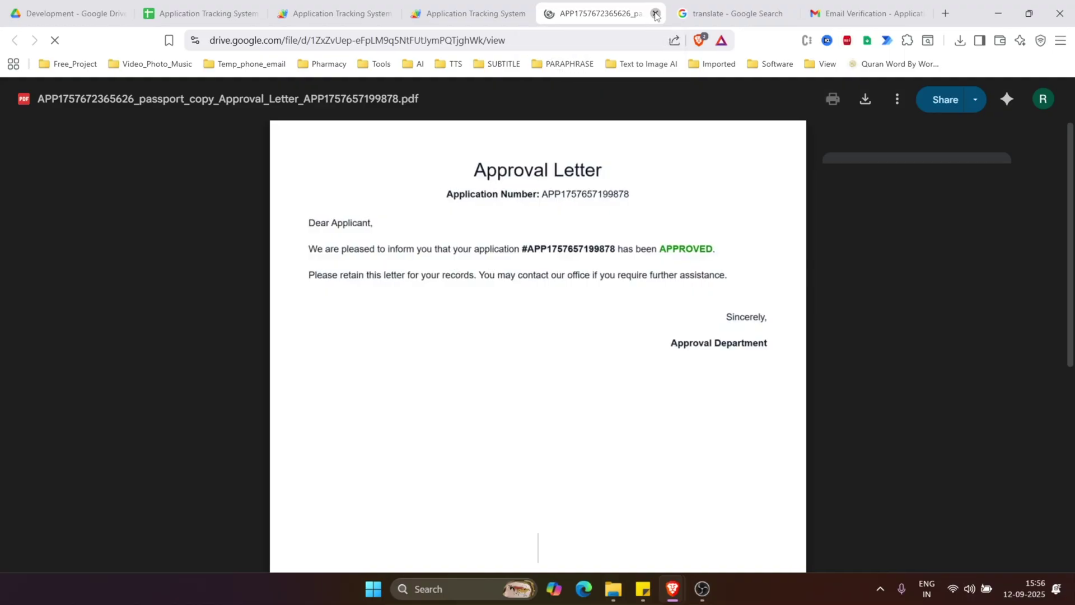
left_click(655, 13)
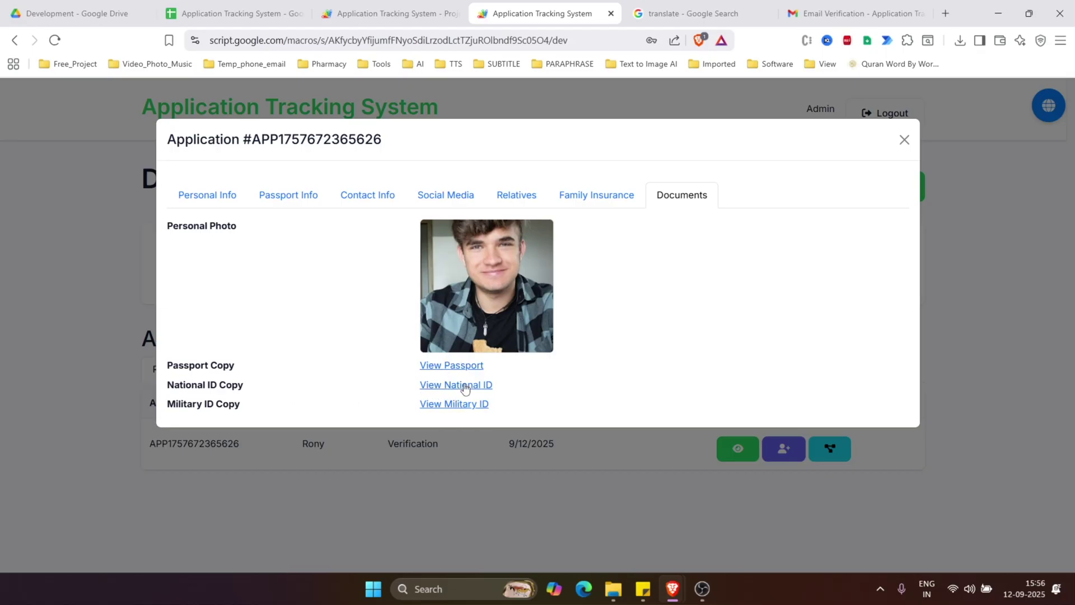
left_click(289, 195)
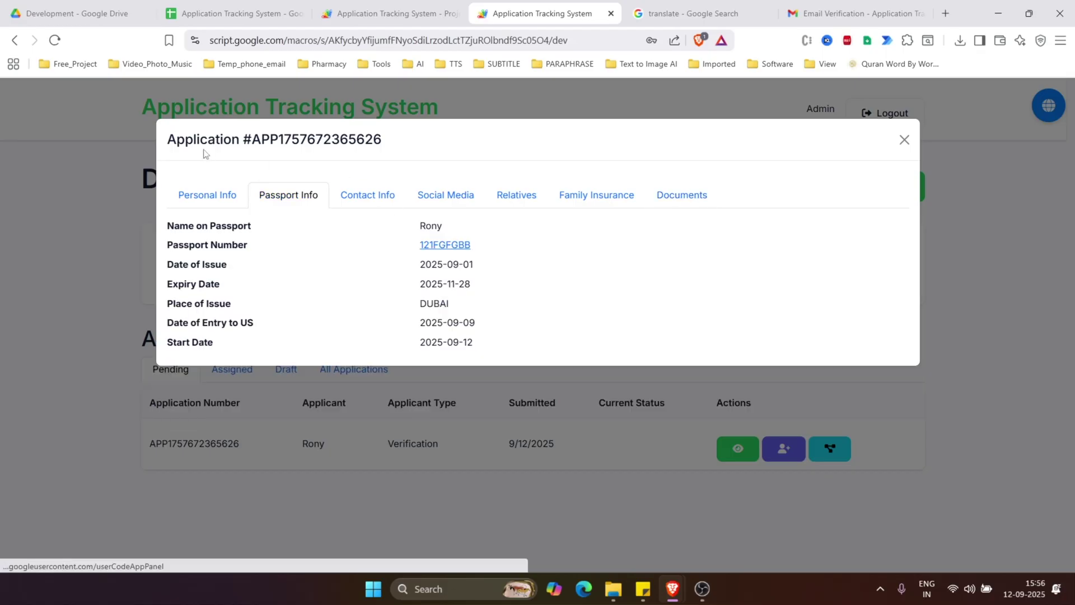
left_click(904, 140)
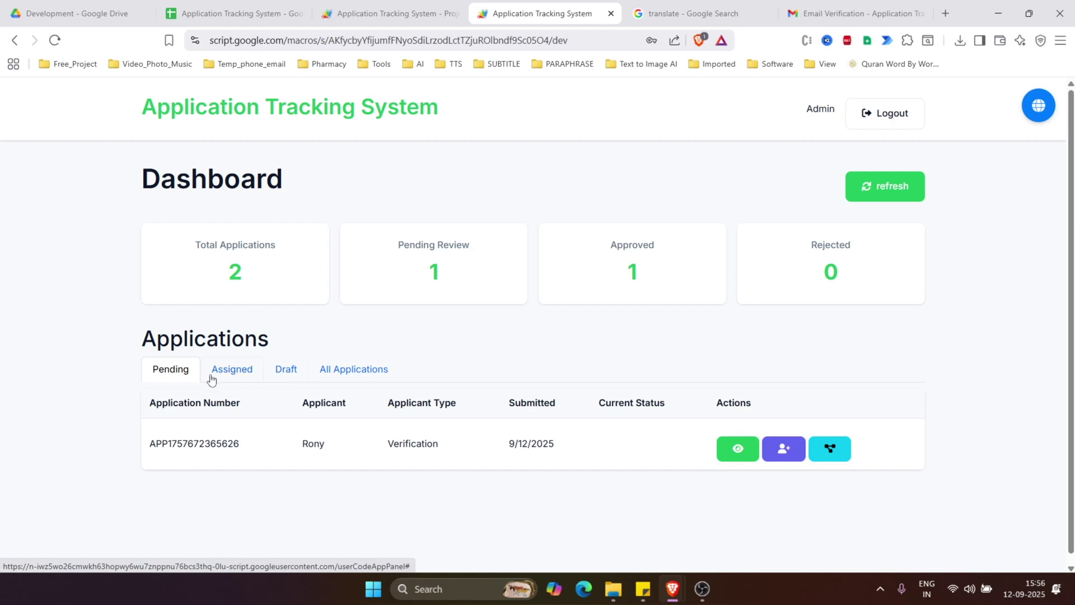
Step: Review the pending application's workflow history and its submission entry
left_click(787, 450)
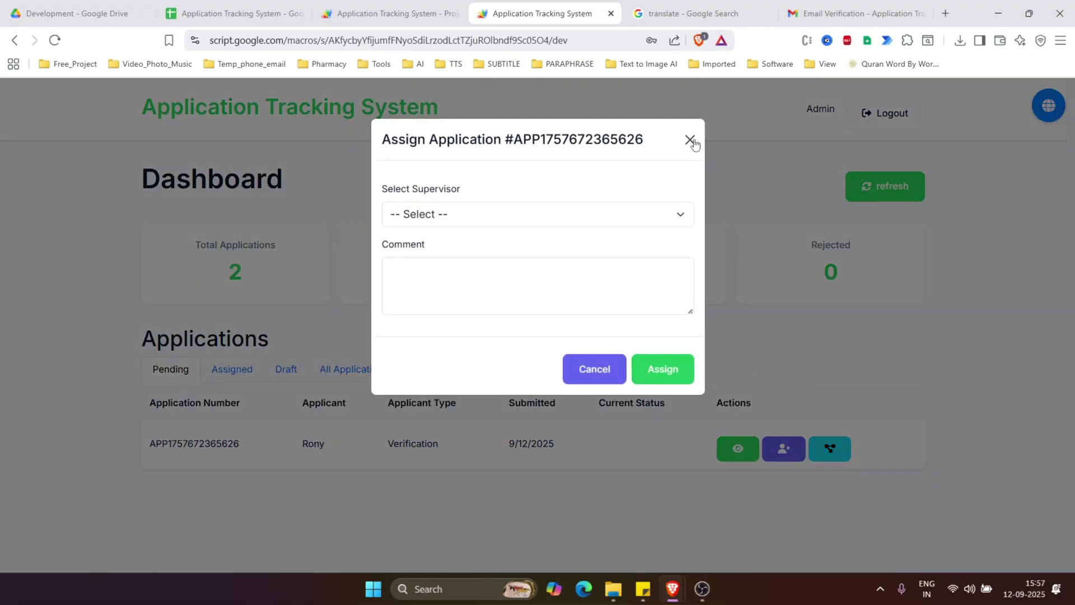
left_click(690, 139)
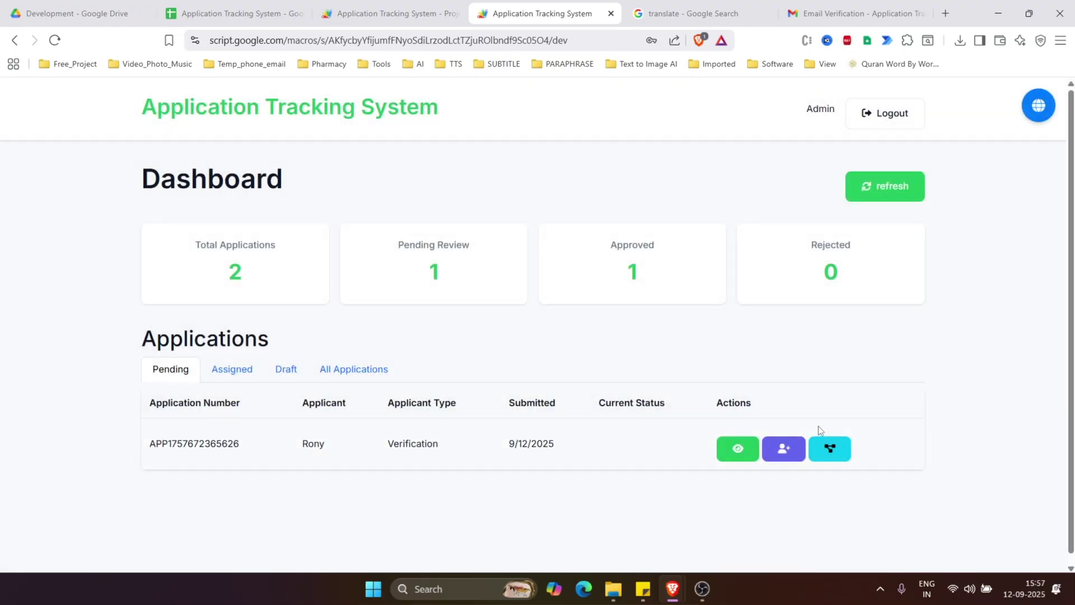
left_click(835, 450)
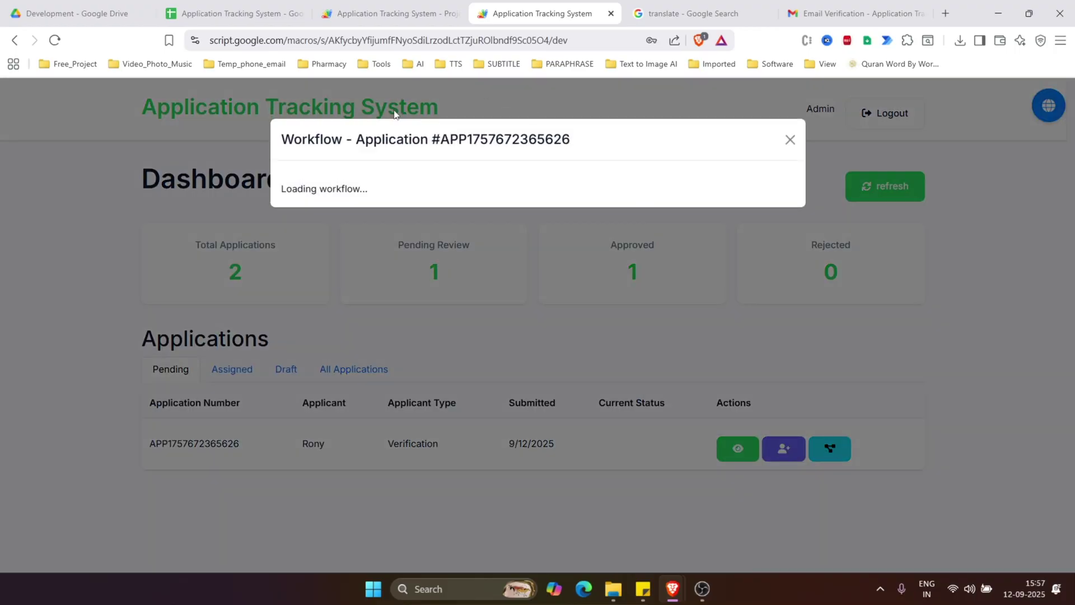
left_click_drag(329, 199, 488, 219)
left_click_drag(466, 265, 300, 191)
left_click_drag(586, 275, 542, 173)
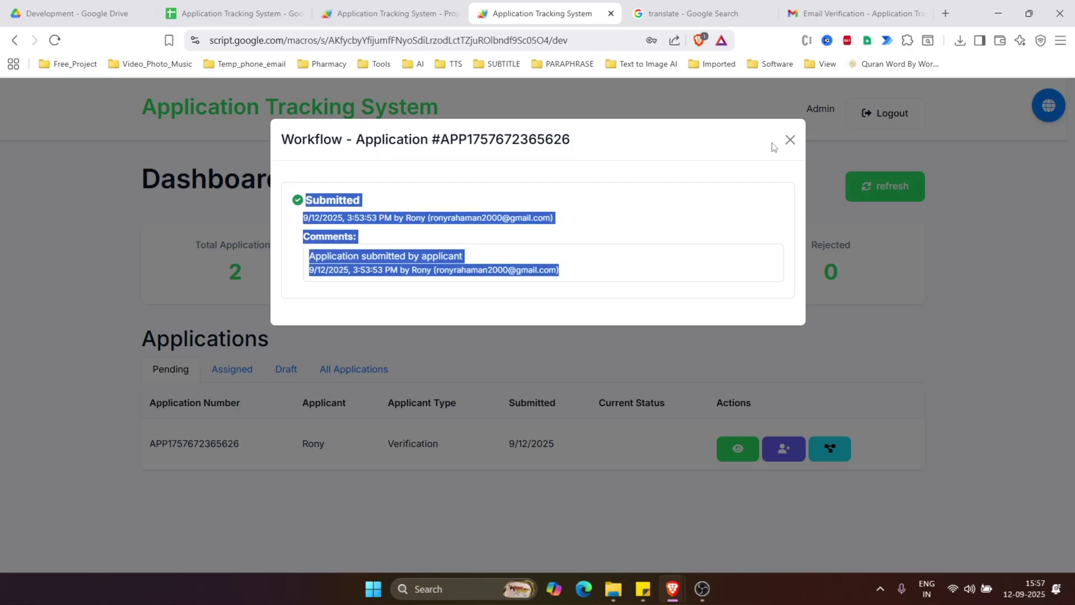
left_click(791, 140)
Step: Assign the application to the Supervisor with the comment 'Please check'
left_click(783, 448)
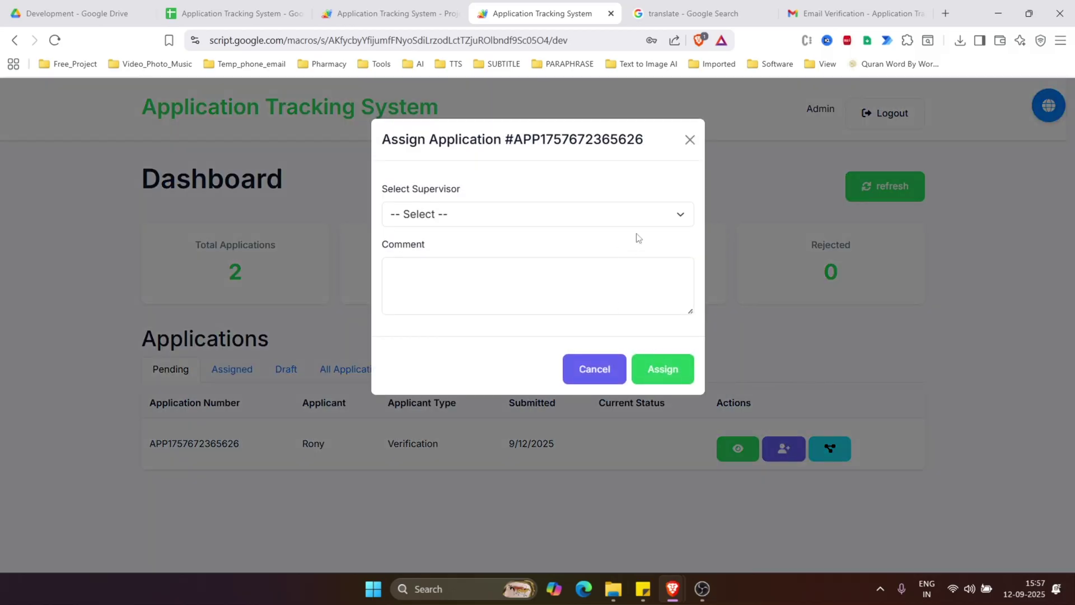
left_click(657, 215)
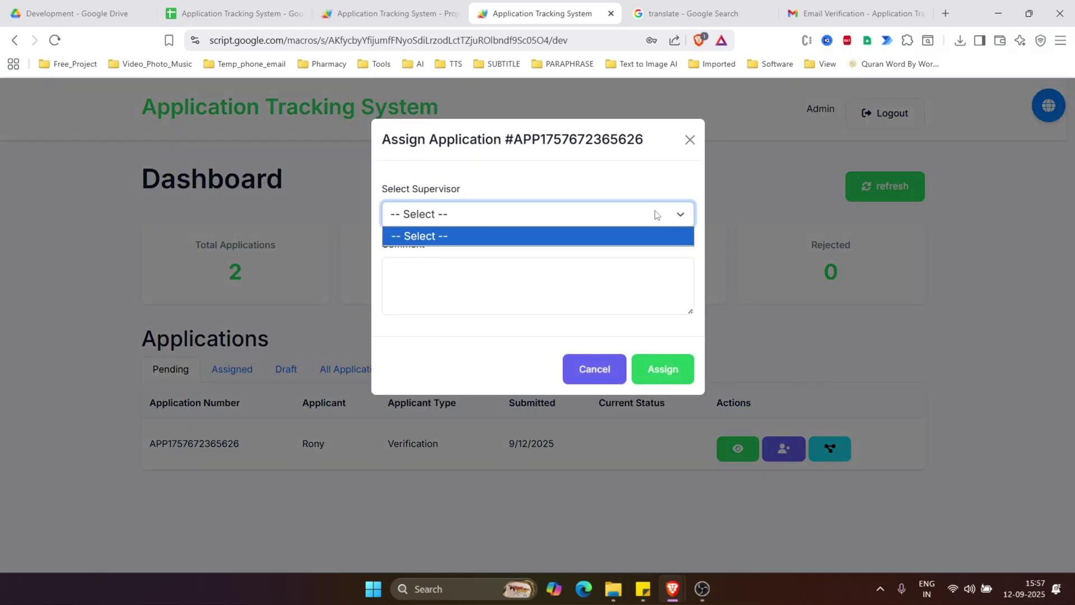
left_click(676, 216)
left_click(679, 209)
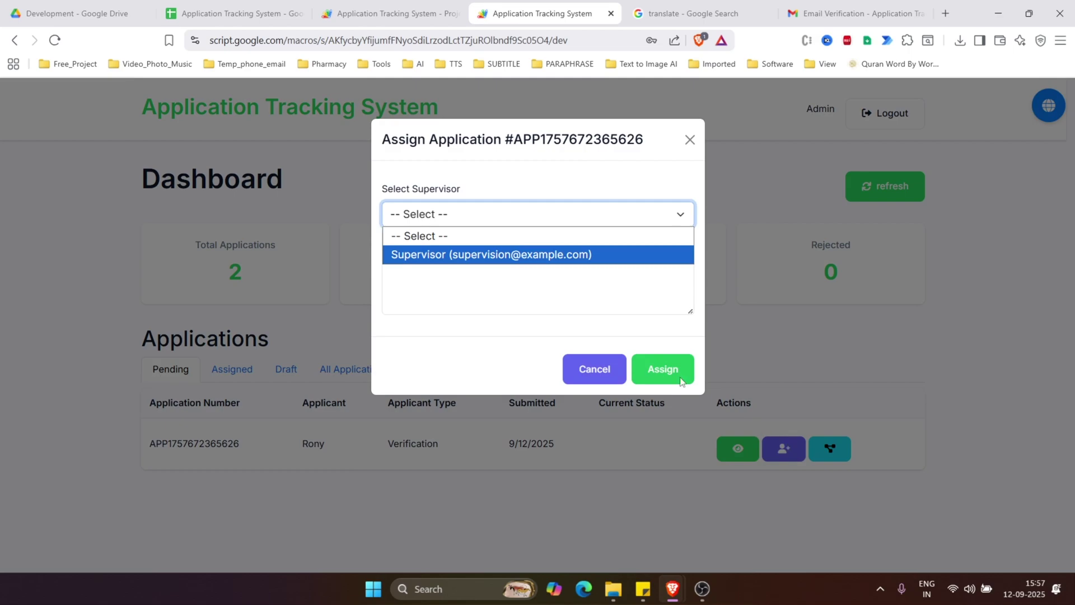
left_click(478, 256)
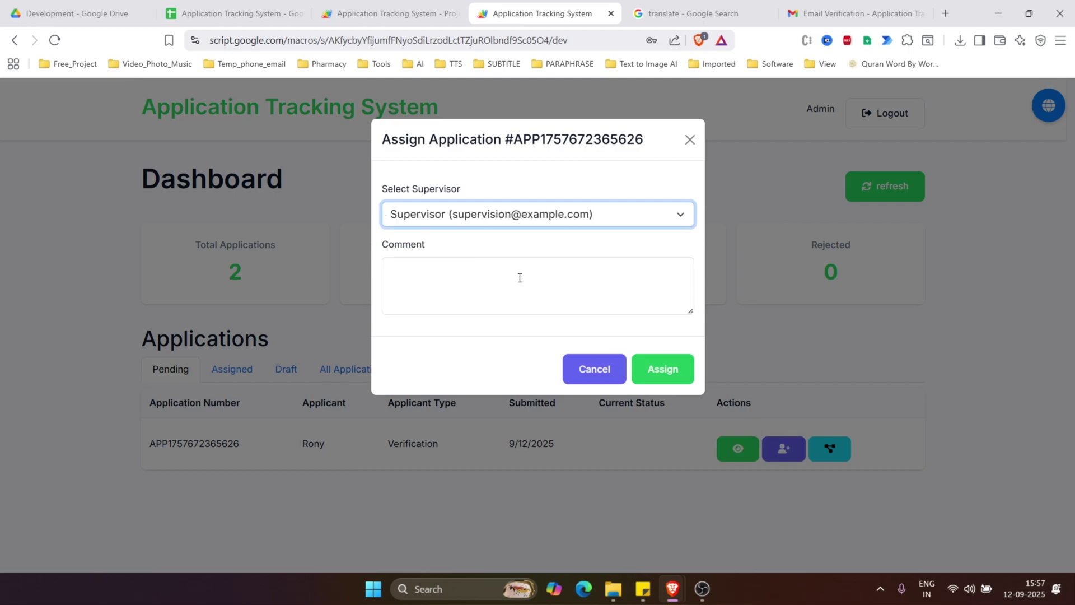
left_click(533, 291)
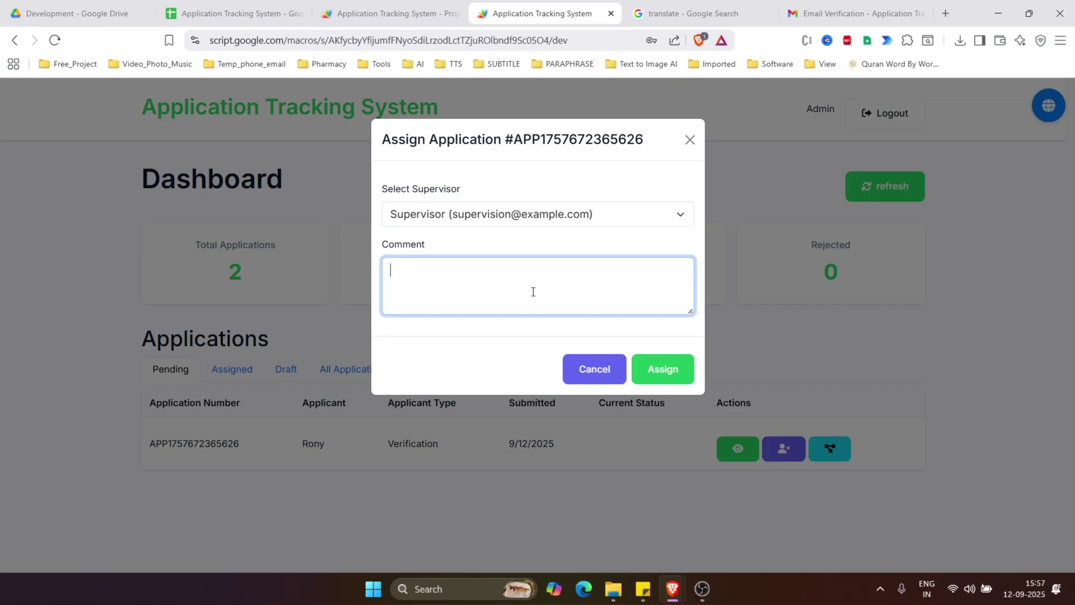
type("Please check")
left_click(641, 360)
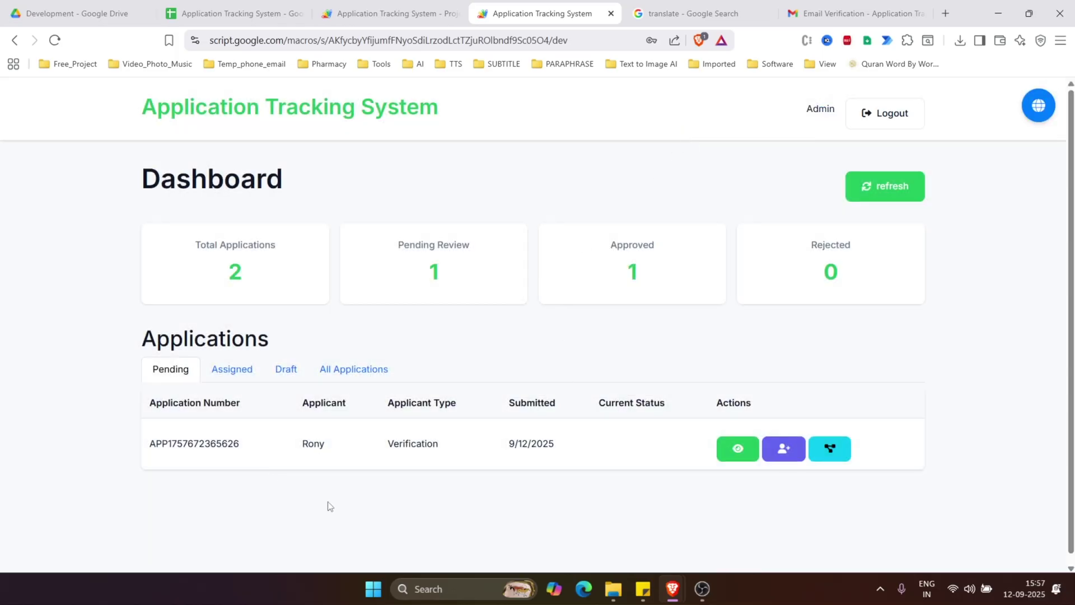
left_click(235, 14)
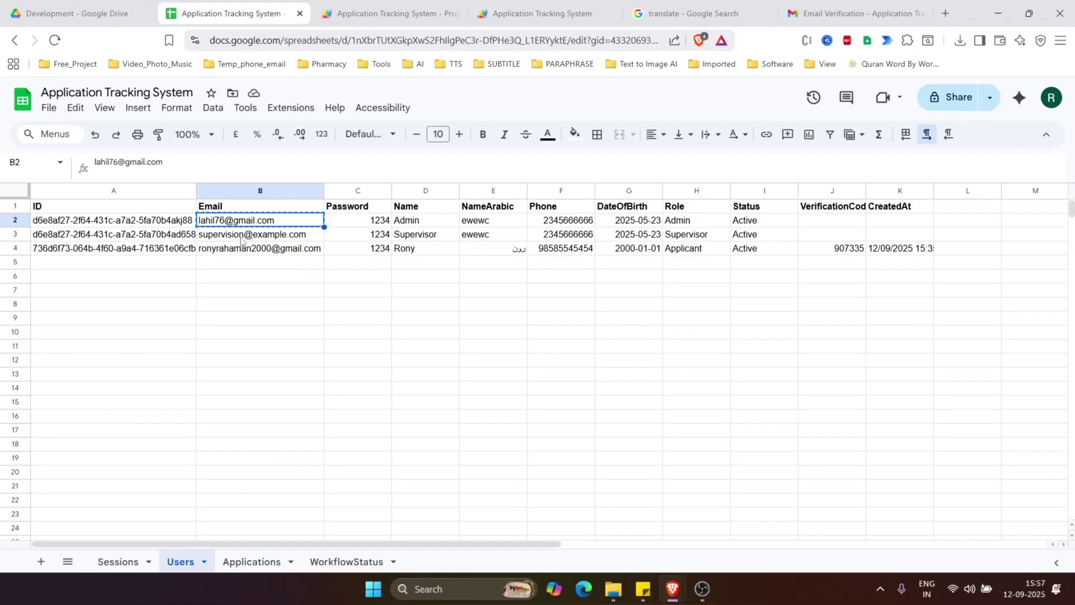
left_click_drag(246, 235, 751, 235)
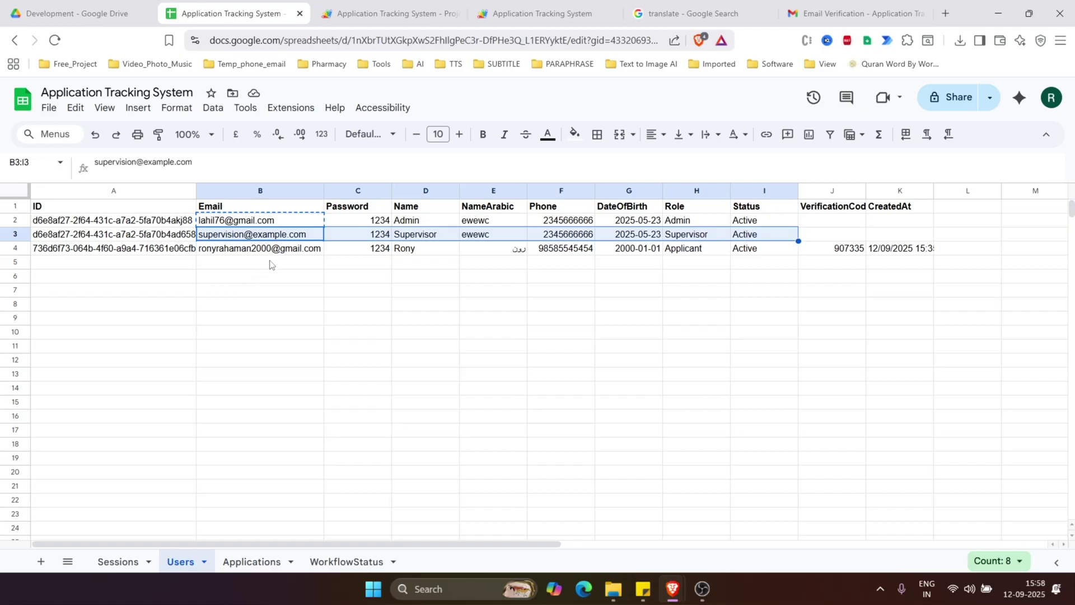
left_click_drag(273, 263, 385, 263)
left_click(379, 16)
left_click(476, 9)
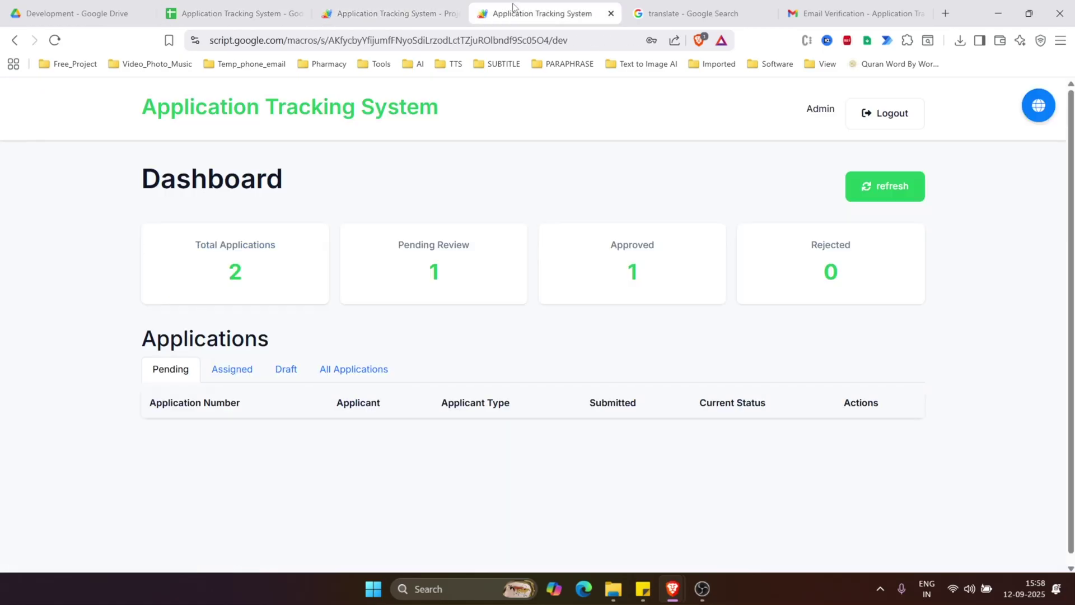
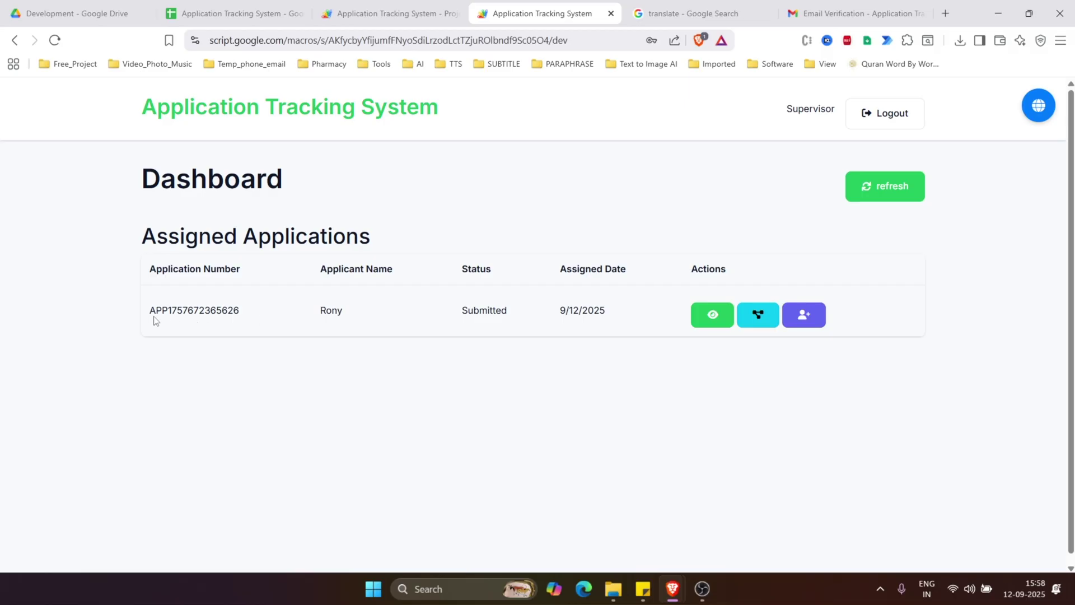
Step: Review the application's details: passport, contact, social media, relatives, family insurance and documents tabs
left_click_drag(150, 313, 631, 313)
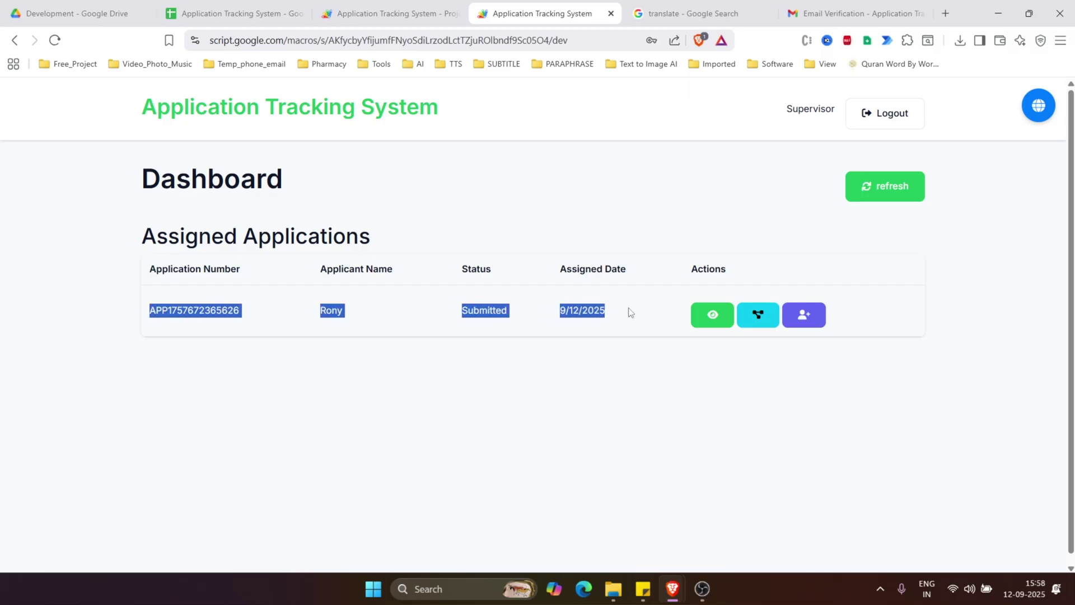
left_click(534, 390)
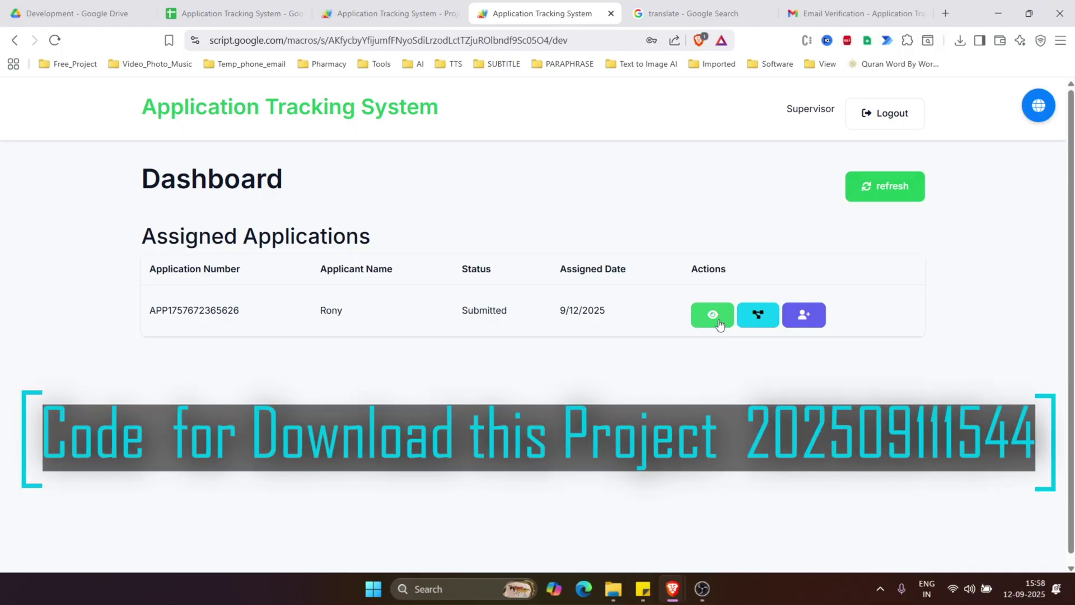
left_click(719, 322)
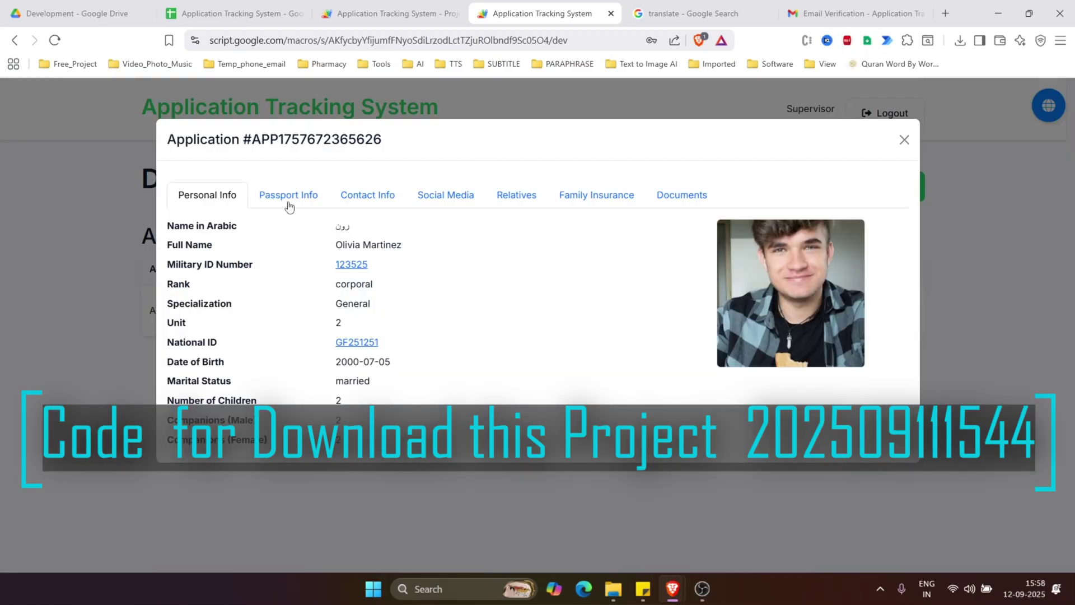
left_click(288, 196)
left_click(361, 196)
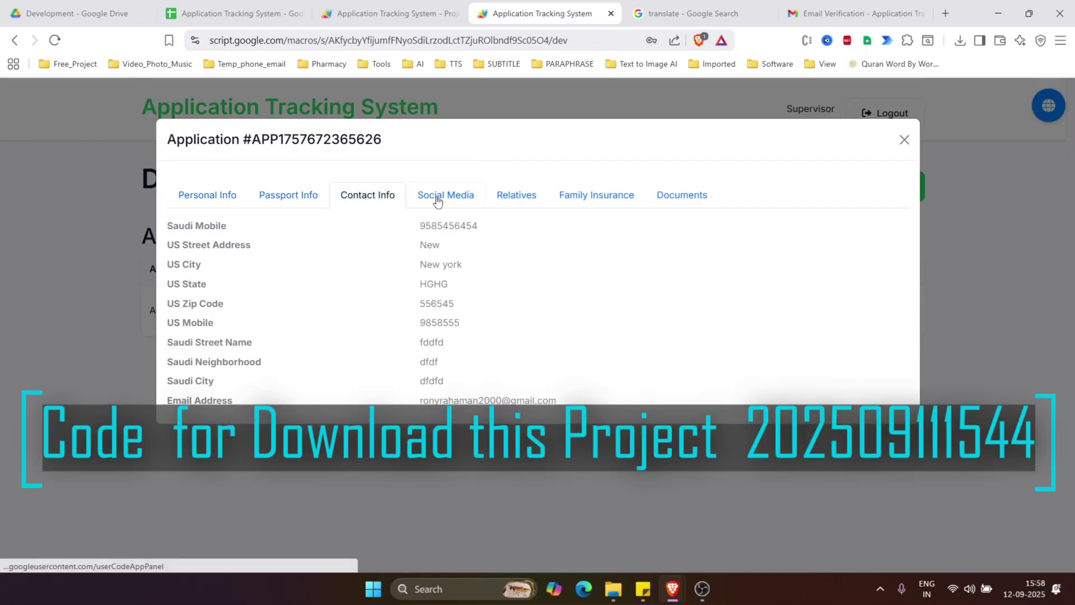
left_click(438, 197)
left_click(516, 197)
left_click(597, 196)
left_click(675, 197)
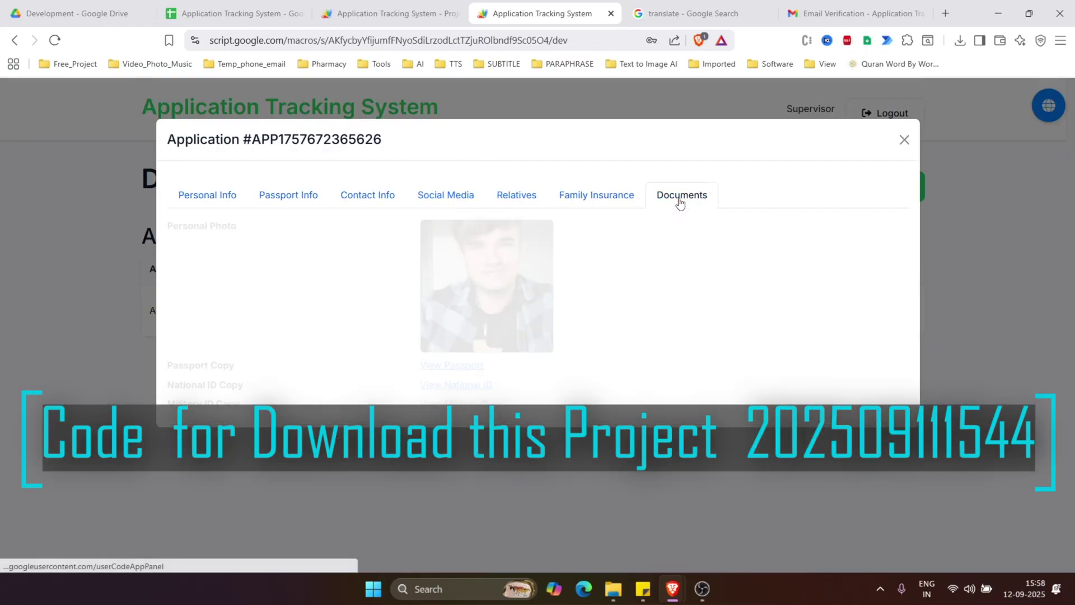
left_click(905, 140)
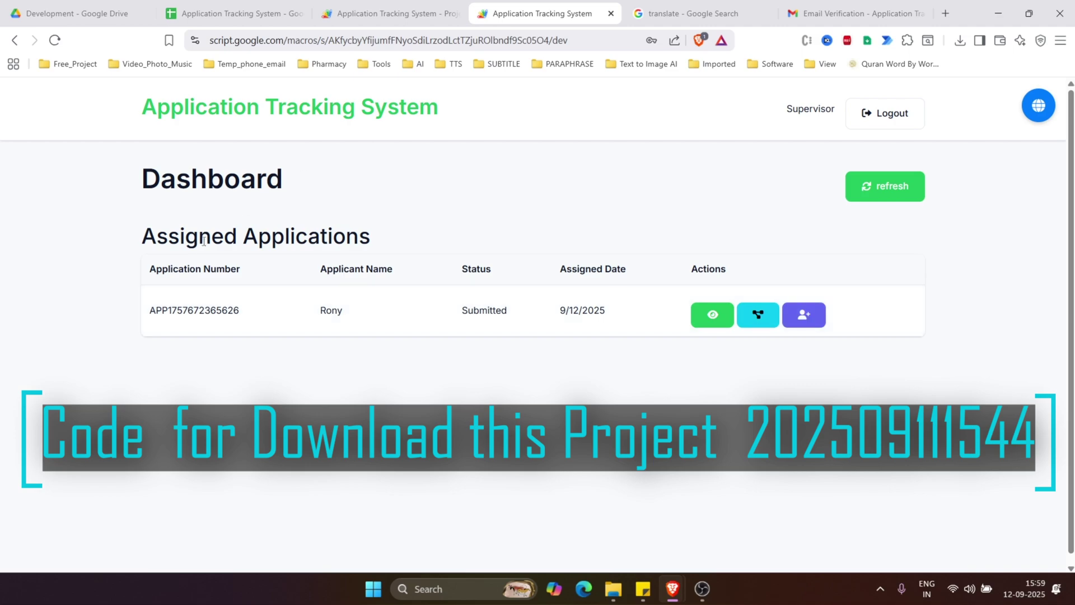
Step: Check the workflow history's 'Please check' comment, then open the application's update form
left_click(759, 316)
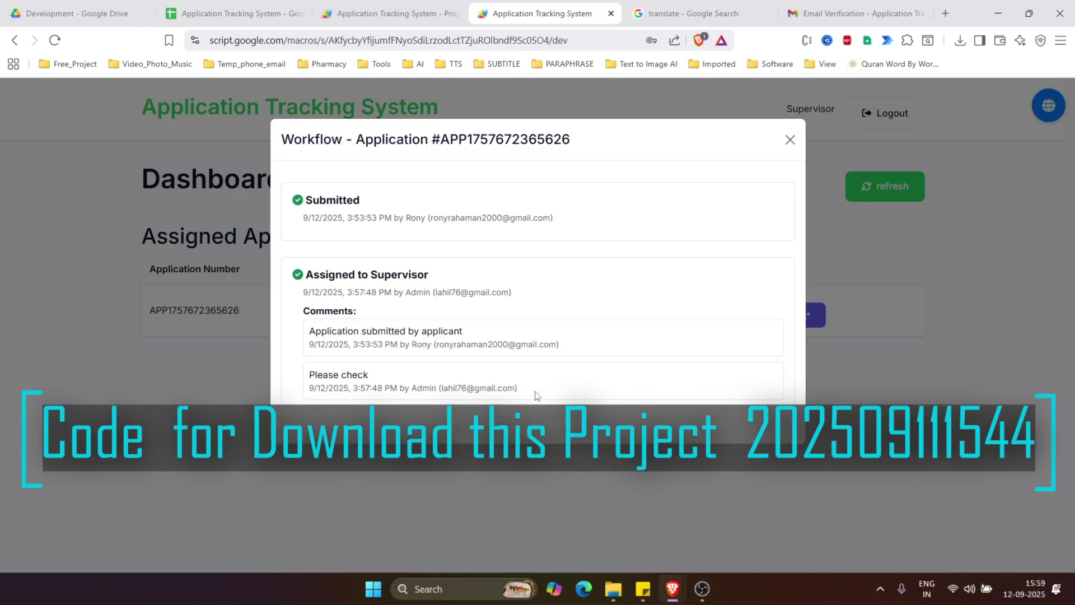
left_click_drag(535, 395, 381, 378)
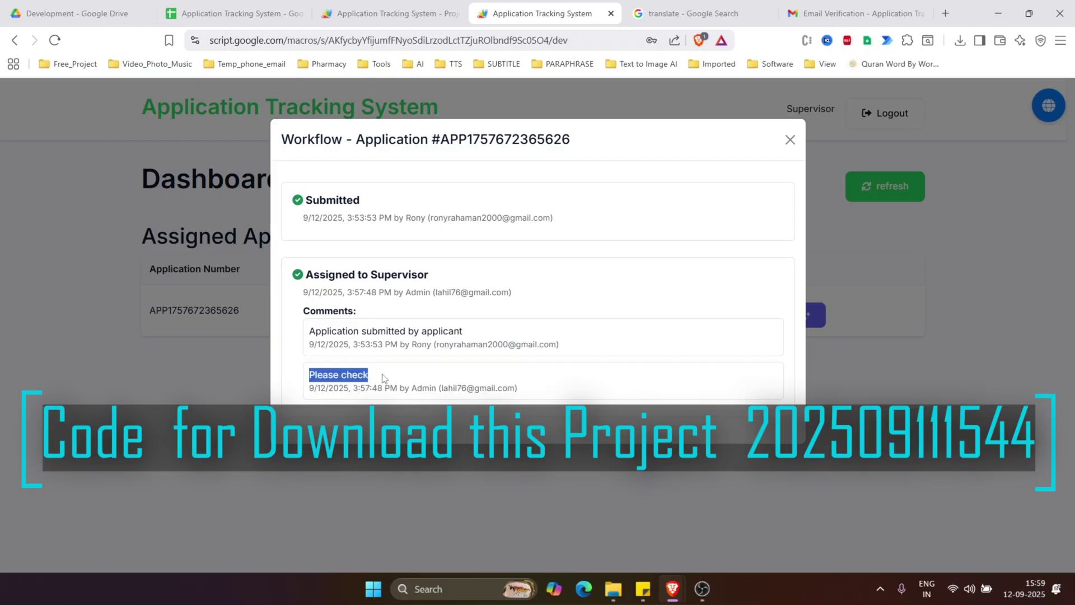
left_click(796, 143)
left_click(808, 317)
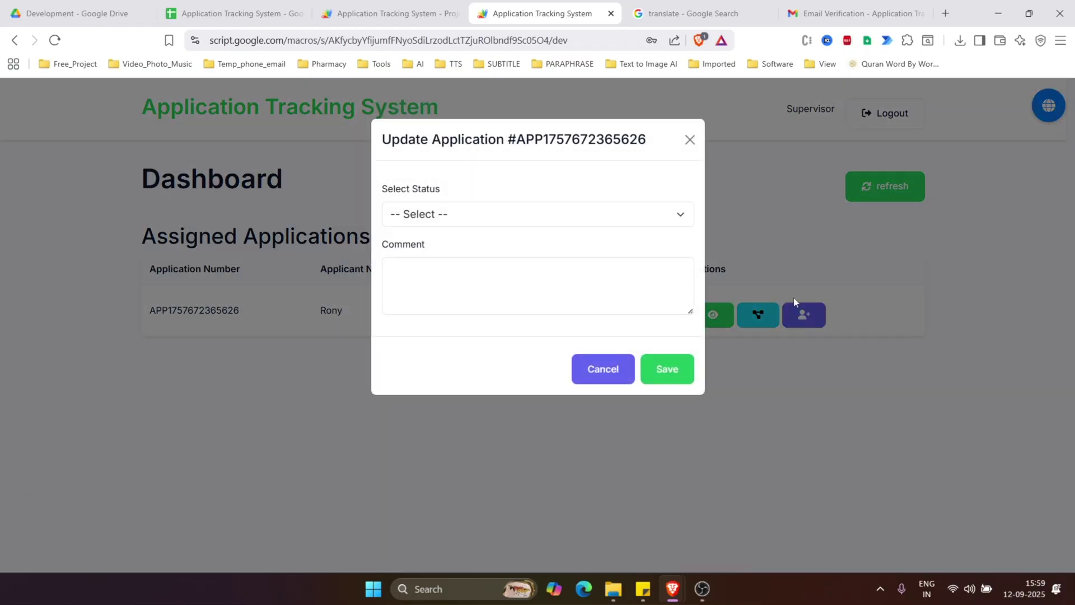
Step: Set the status to Accepted and the Send To recipient to Admin
left_click(669, 219)
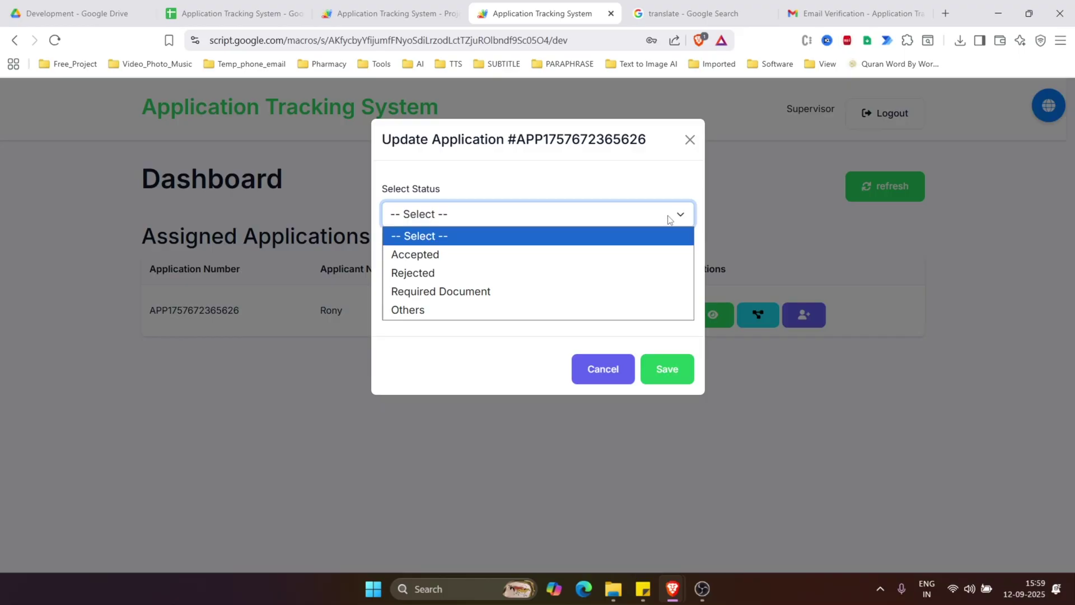
left_click(599, 255)
left_click(598, 271)
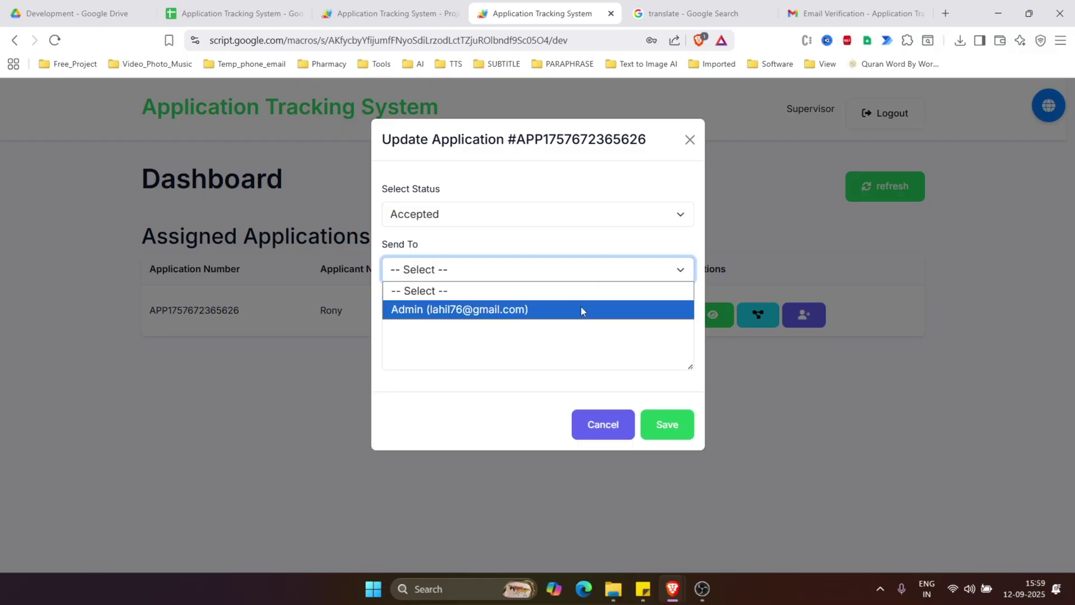
left_click(580, 310)
left_click(563, 215)
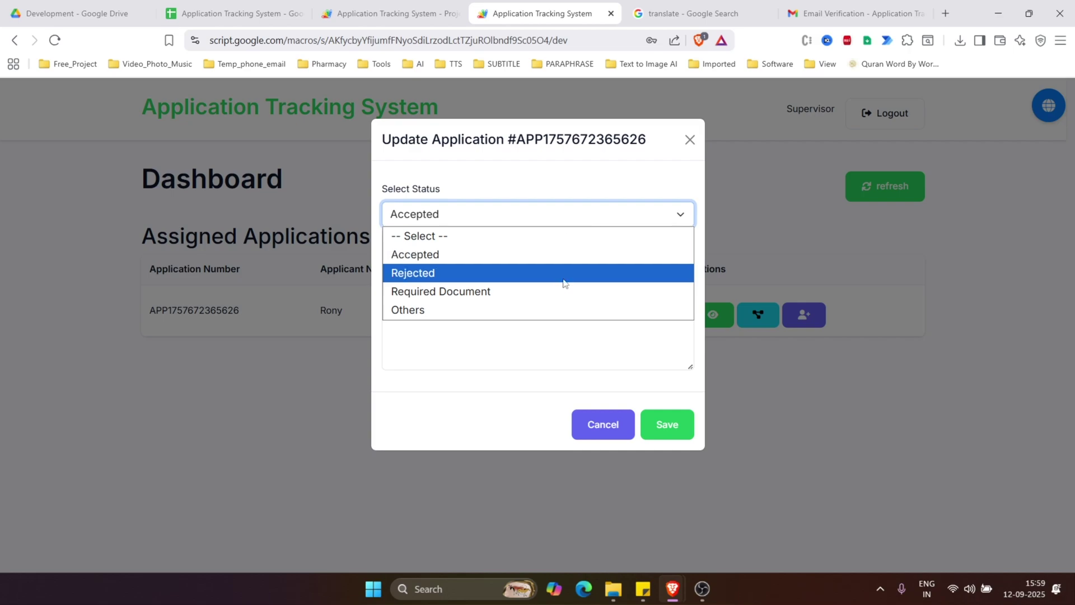
left_click(560, 291)
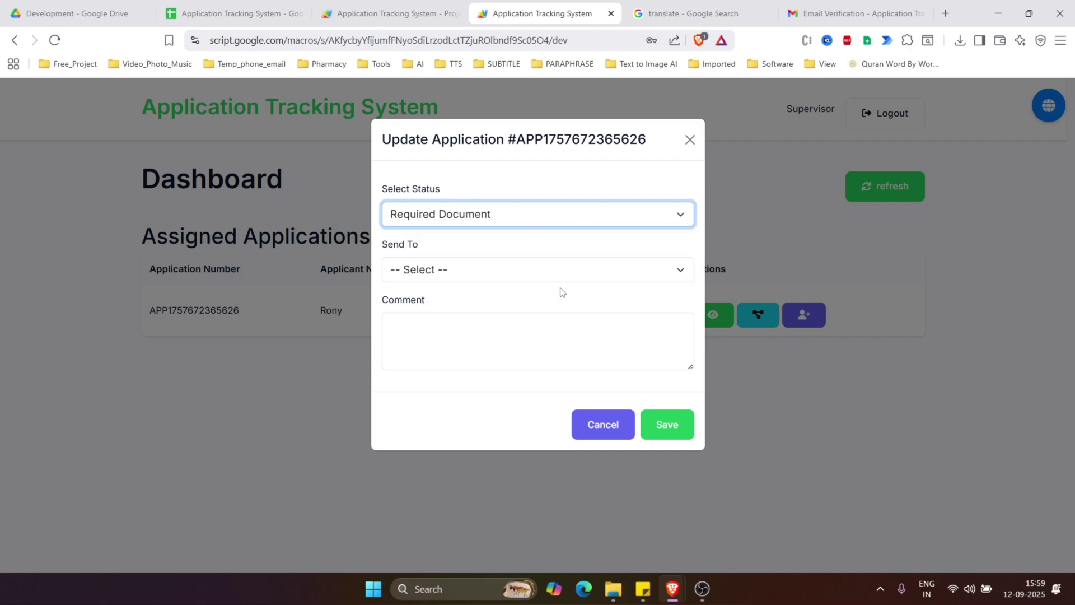
left_click(591, 271)
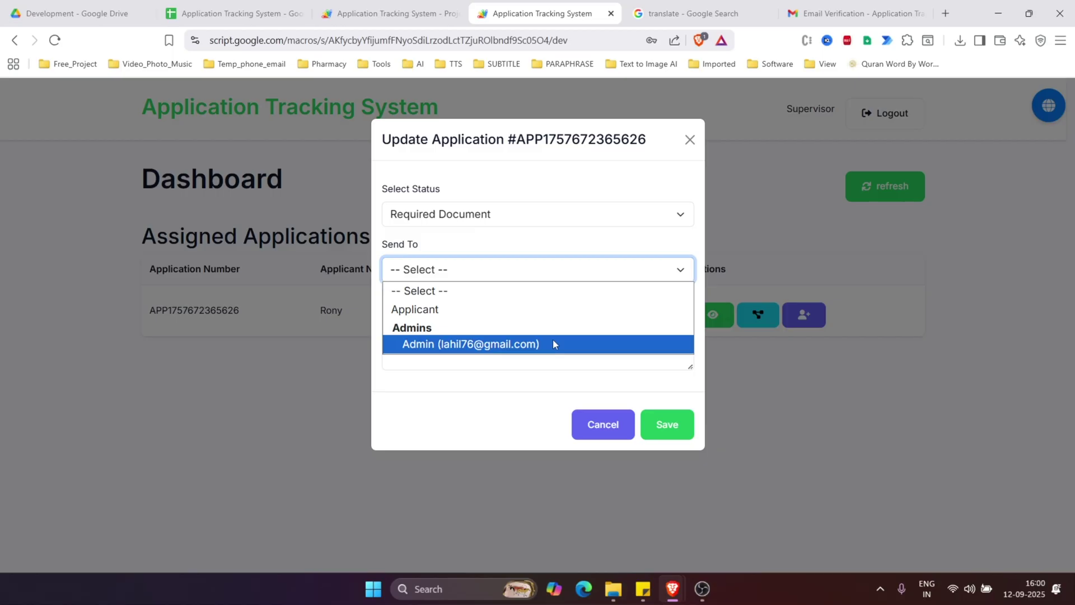
left_click(546, 218)
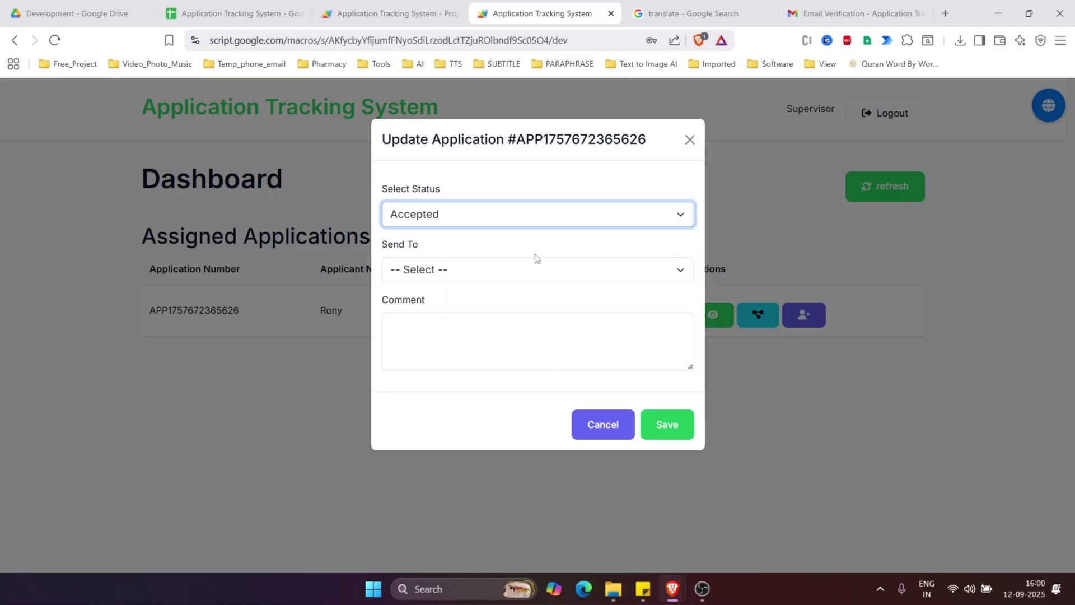
left_click(536, 360)
Step: Replace the comment with 'Approved' and save the update
type("A")
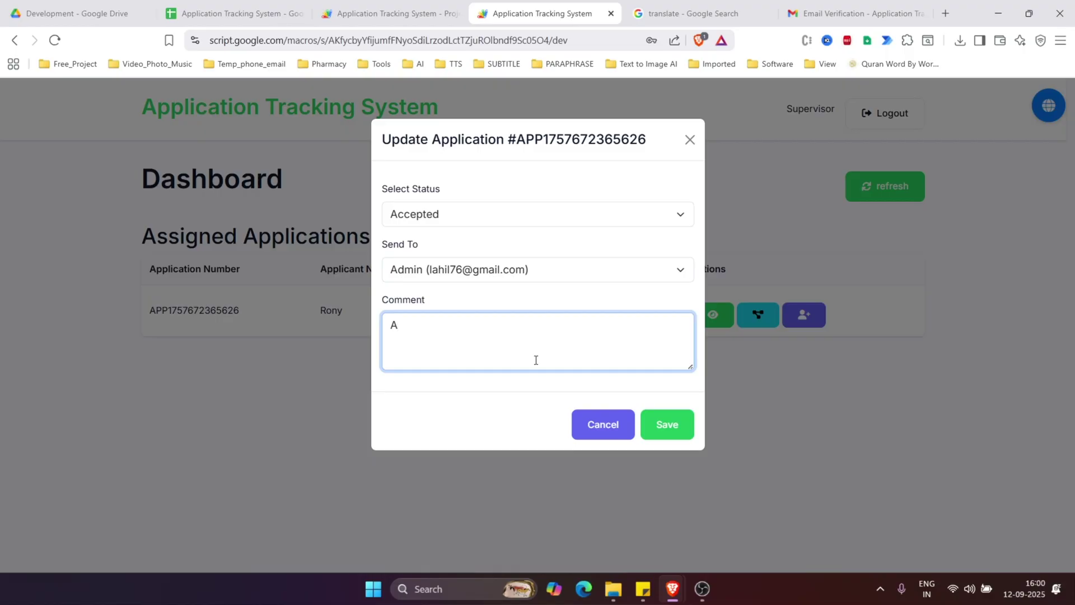
type("ccepted")
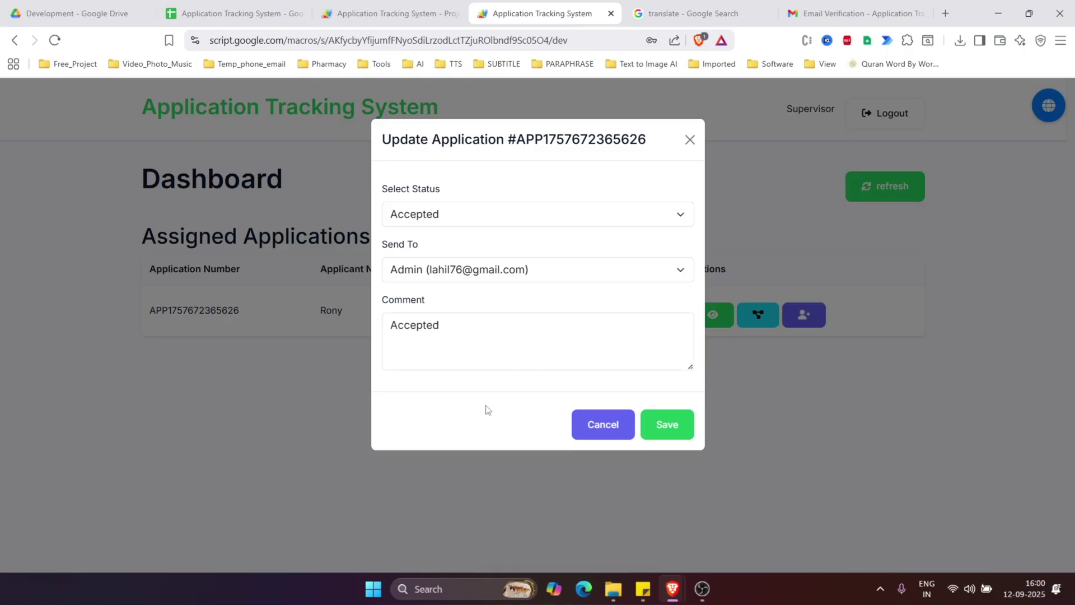
key("ctrl+a")
type("Approved")
left_click(672, 424)
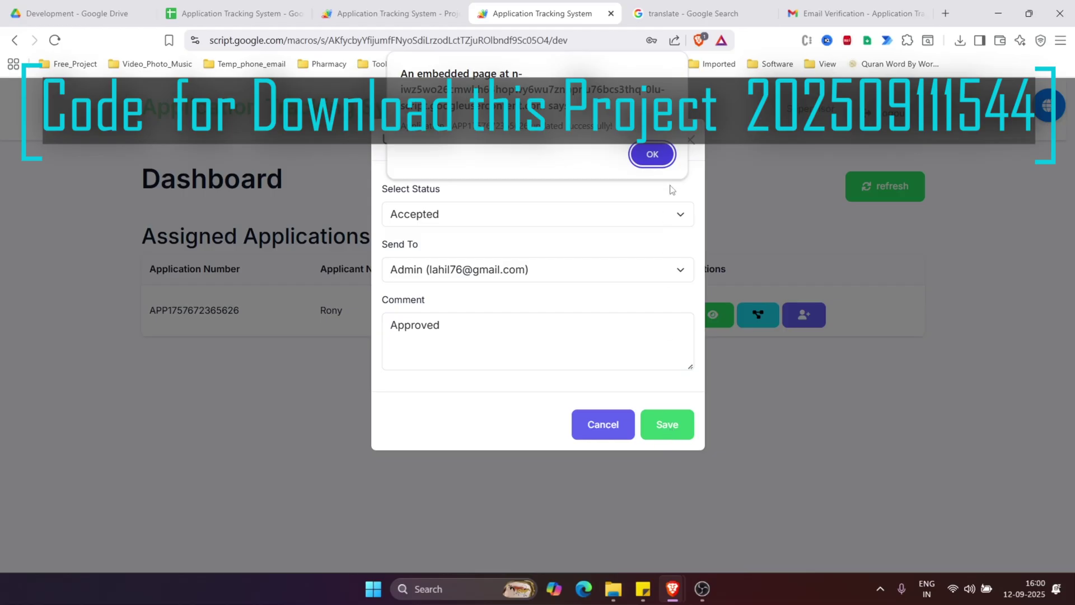
Step: Dismiss the save confirmation, log out, and look up login details in the Users sheet
left_click(655, 154)
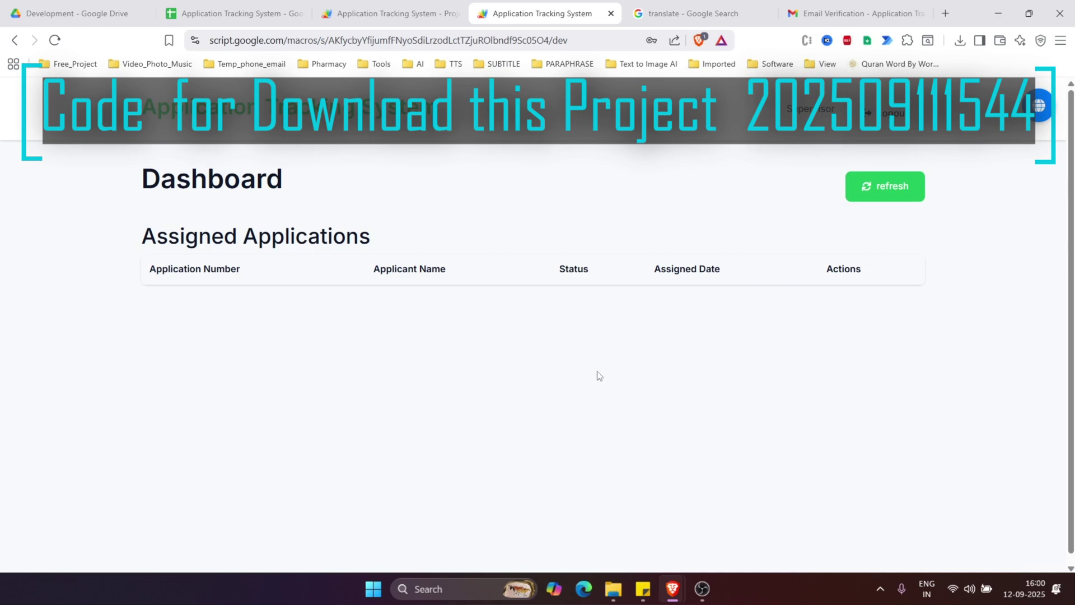
left_click(539, 334)
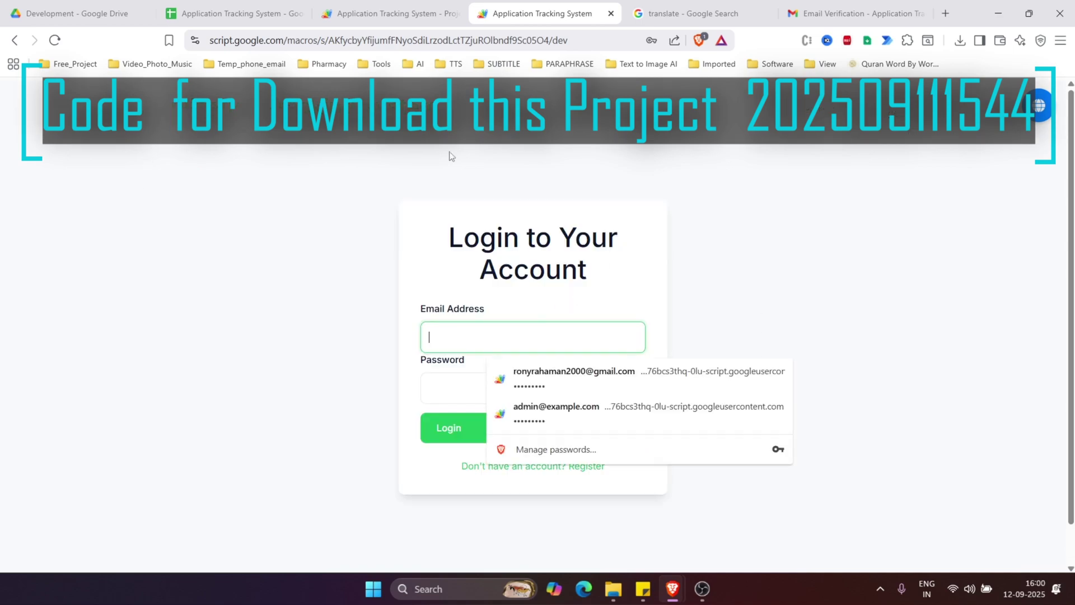
left_click(261, 17)
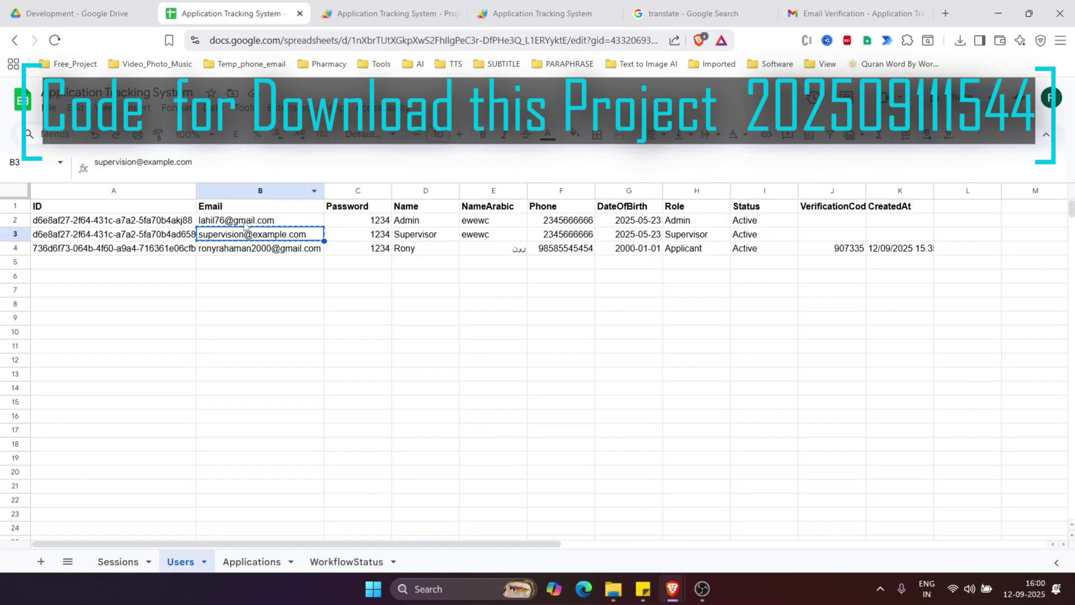
left_click(392, 13)
Step: Enter the admin account's e-mail and password on the login page and log in
left_click(535, 13)
left_click(488, 395)
type("1234")
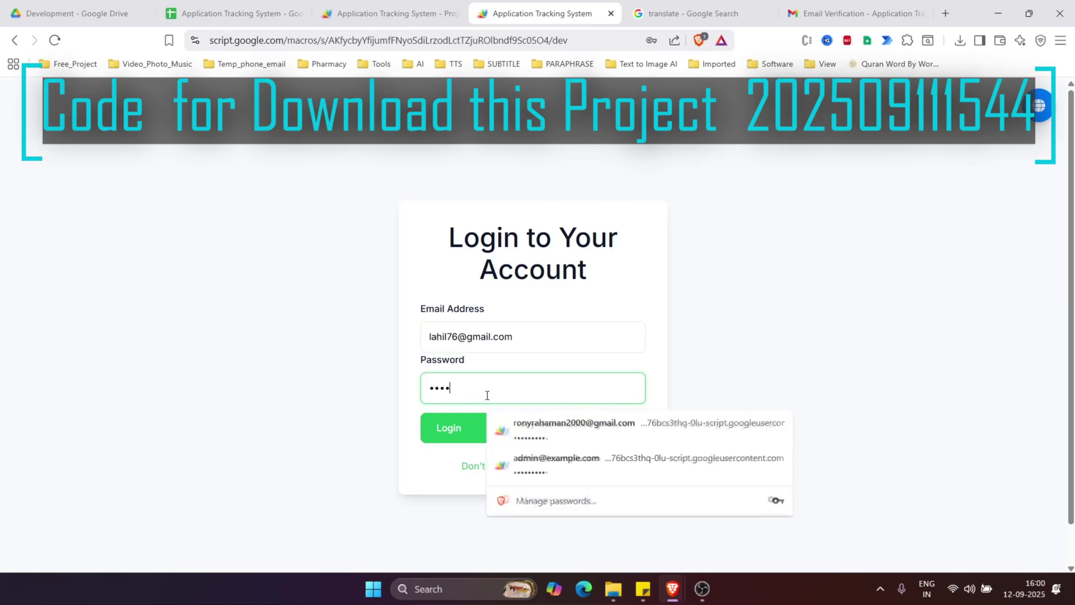
left_click(468, 426)
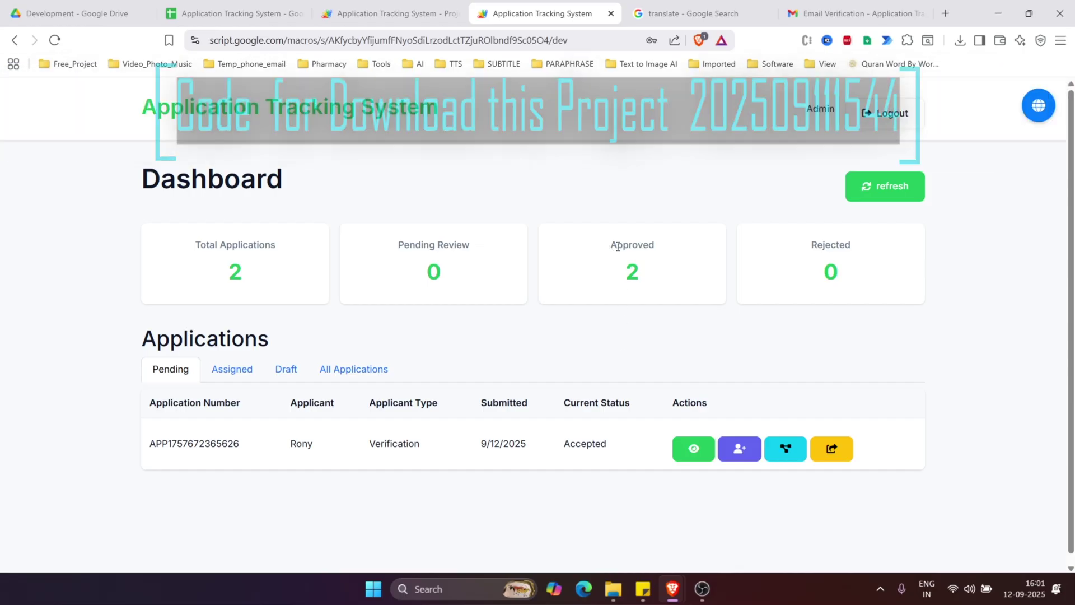
double_click(649, 247)
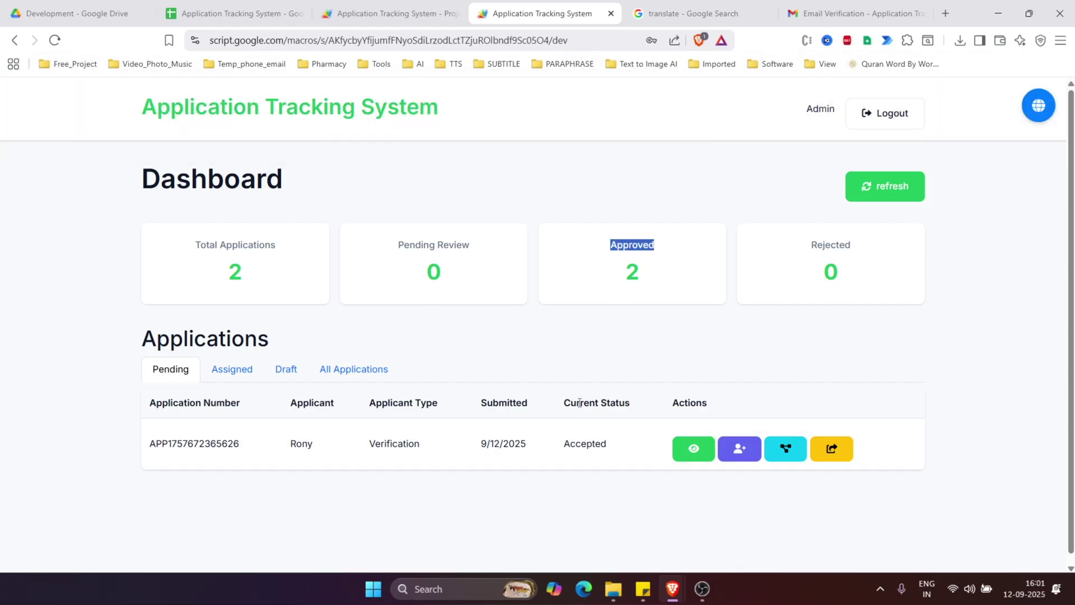
triple_click(626, 402)
left_click_drag(565, 446, 601, 446)
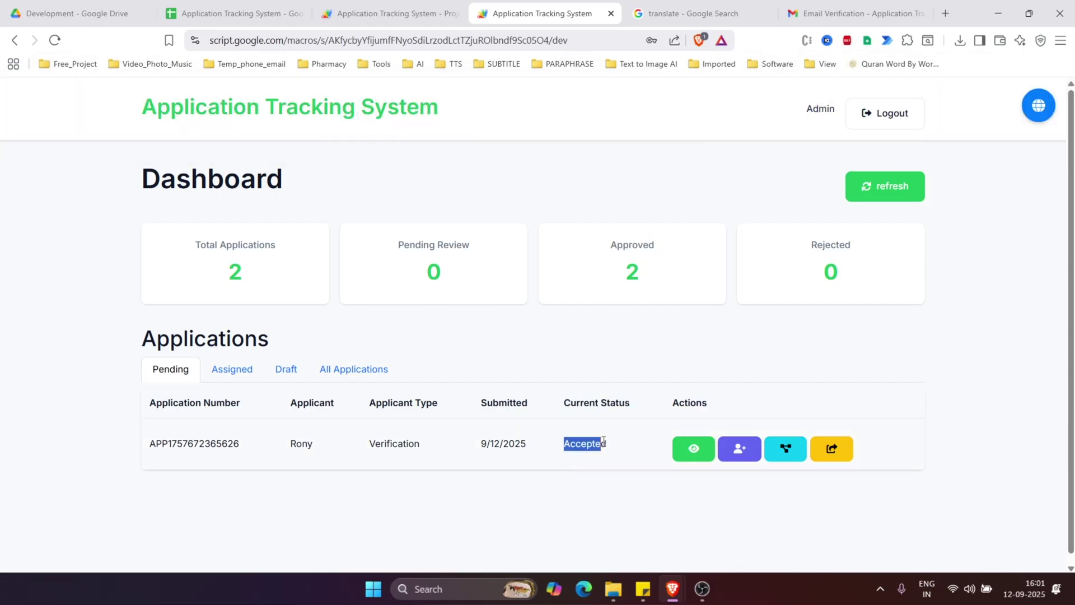
left_click(787, 448)
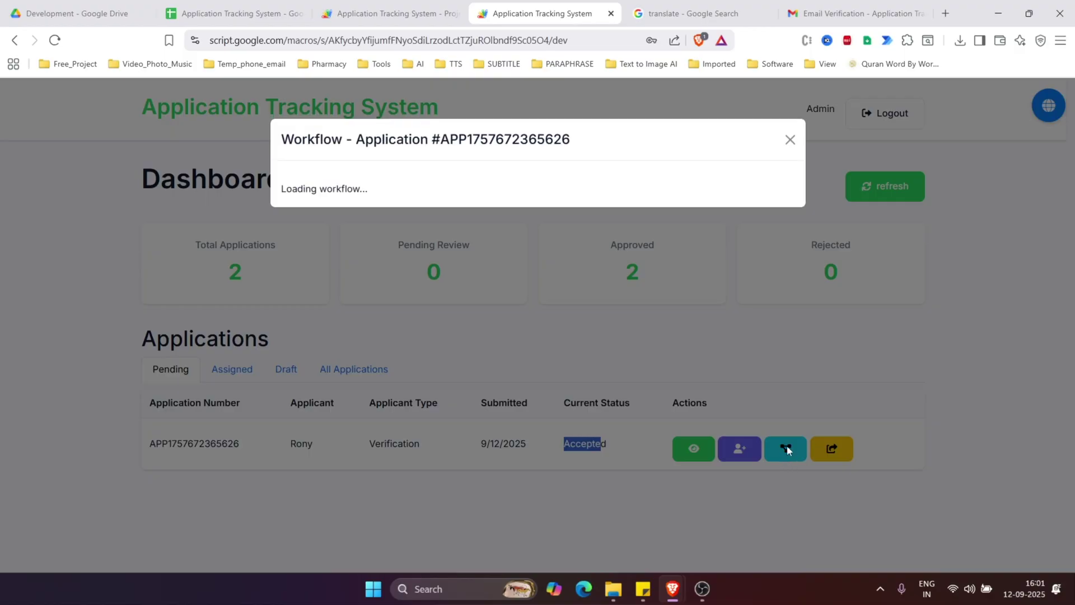
scroll(787, 444, "down", 1)
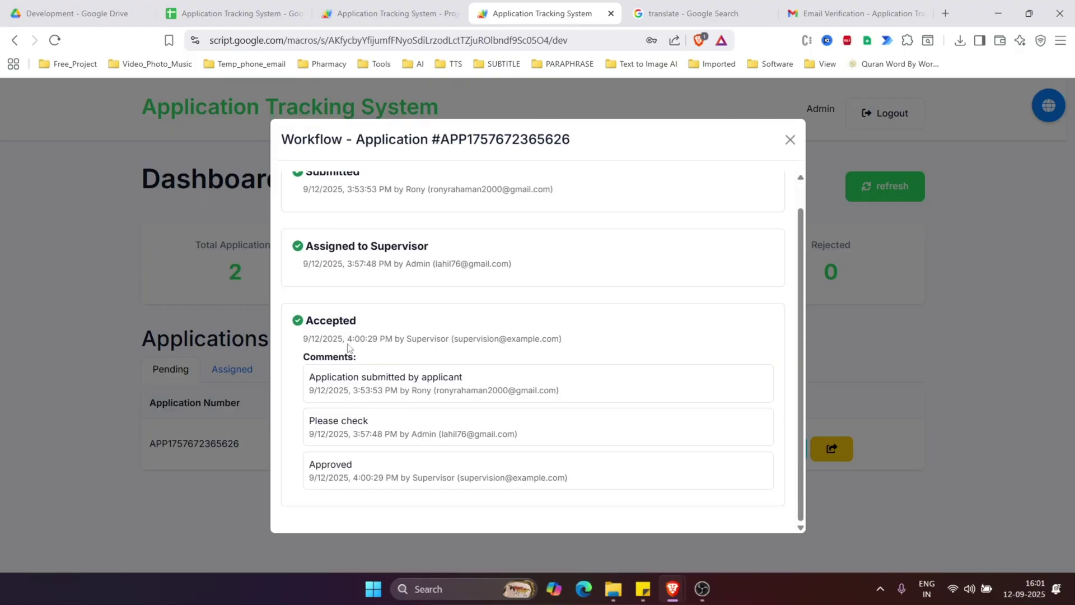
left_click_drag(304, 320, 388, 324)
left_click_drag(308, 464, 392, 464)
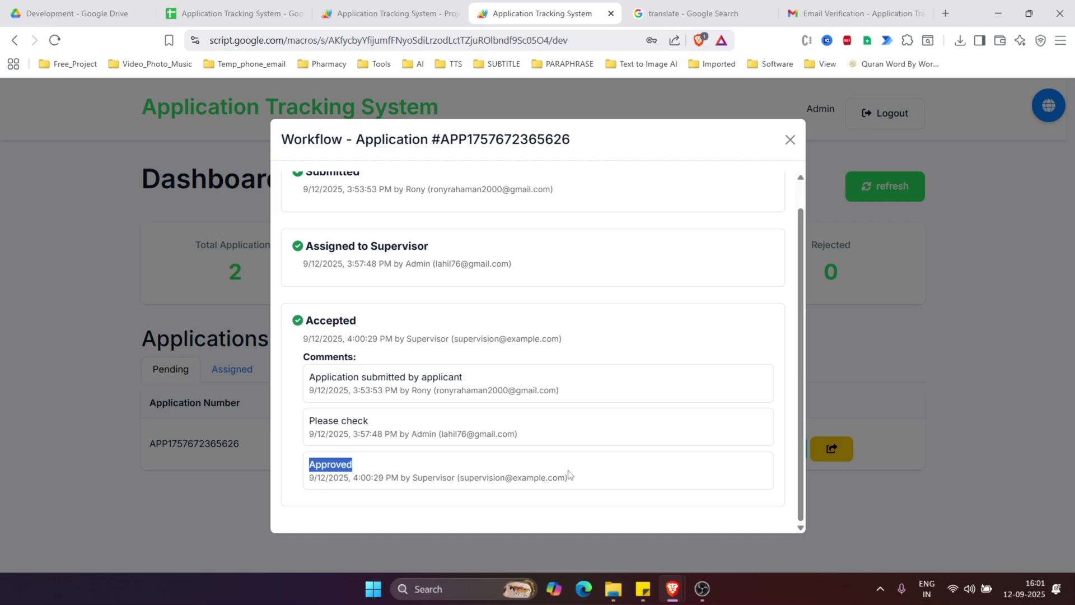
left_click_drag(585, 479, 306, 466)
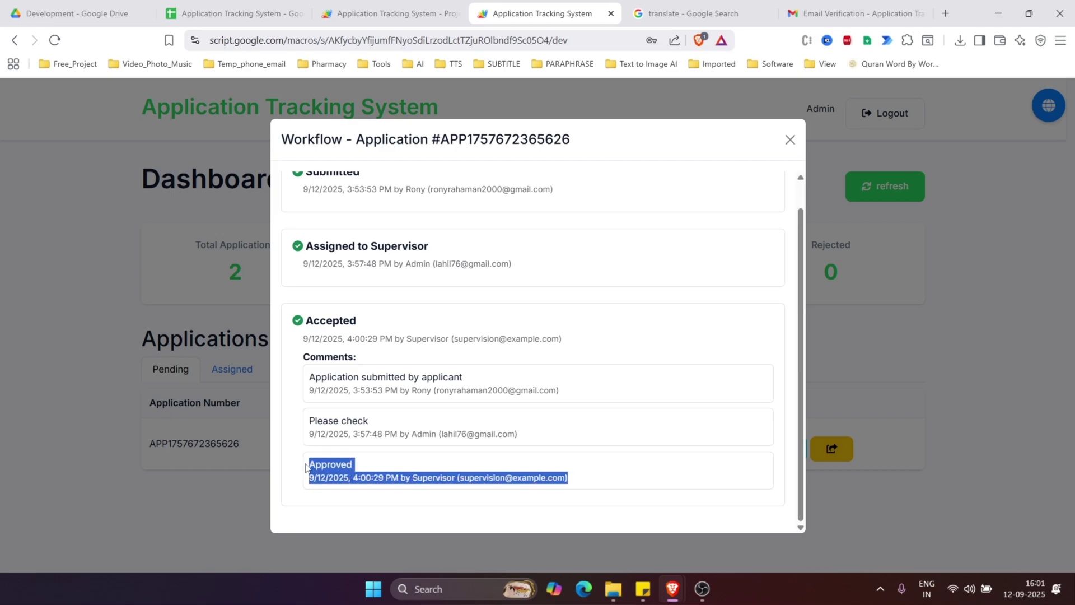
left_click(790, 139)
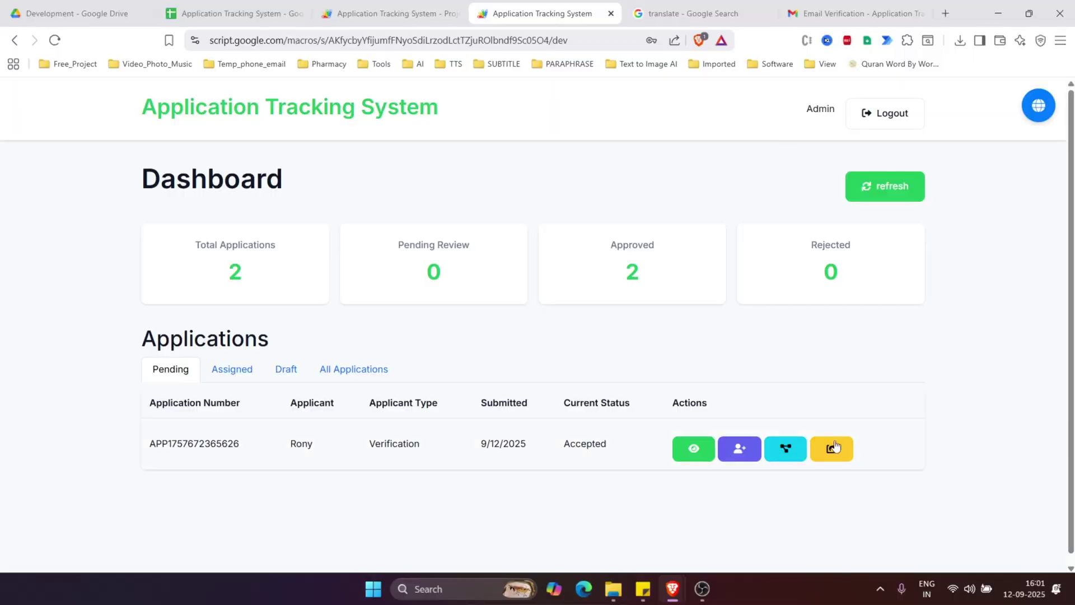
Step: Approve the pending application with the comment 'Download The approve letter'
left_click(829, 451)
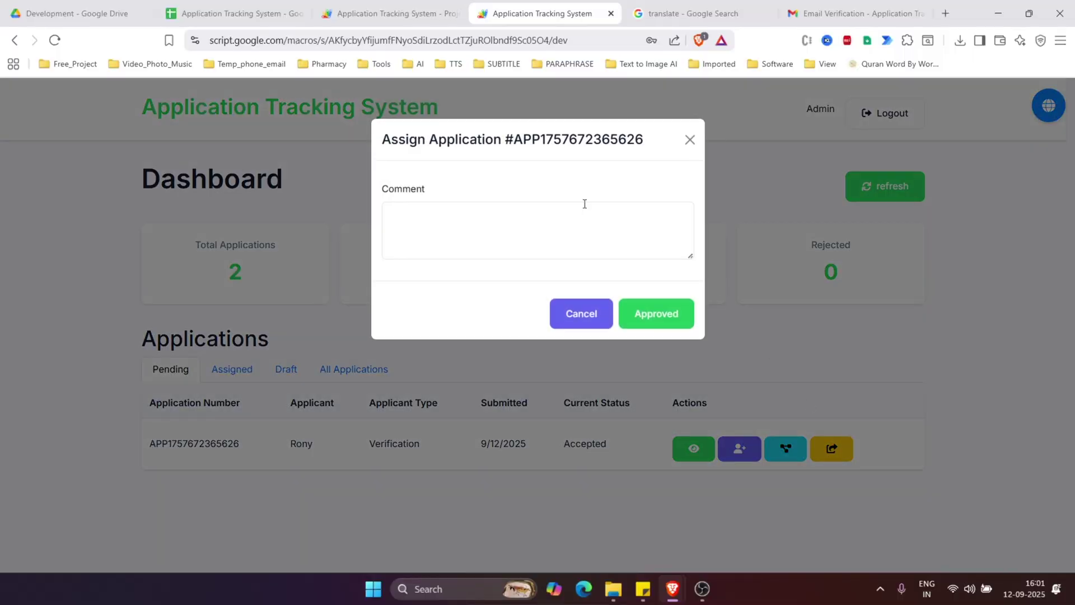
left_click(456, 230)
type("Down")
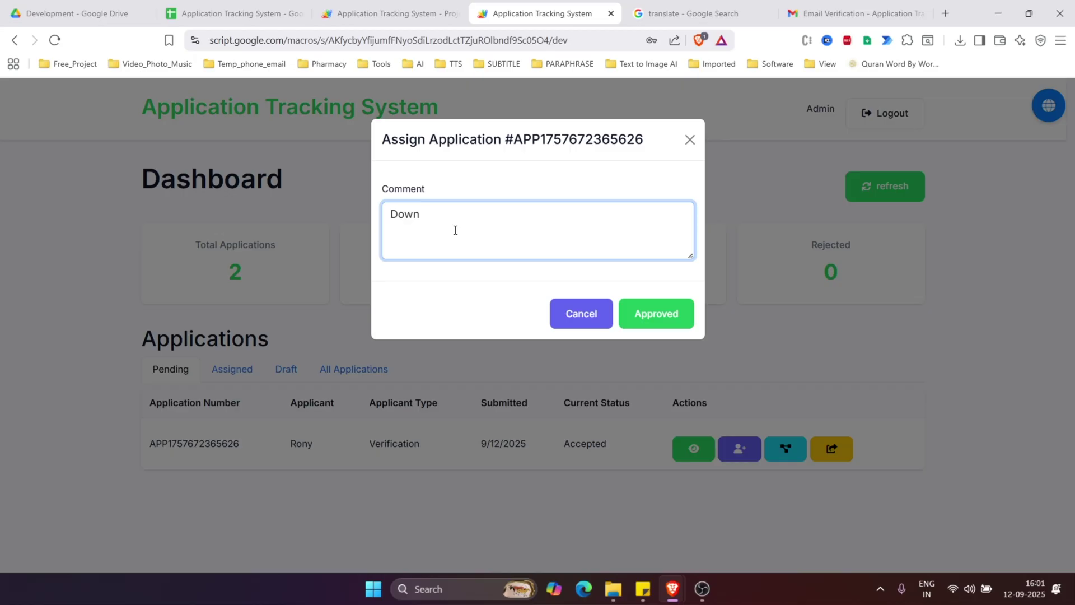
type(" The P")
key("BackSpace")
key("BackSpace")
key("BackSpace")
key("BackSpace")
key("BackSpace")
key("BackSpace")
type("load The approve letter")
left_click(656, 314)
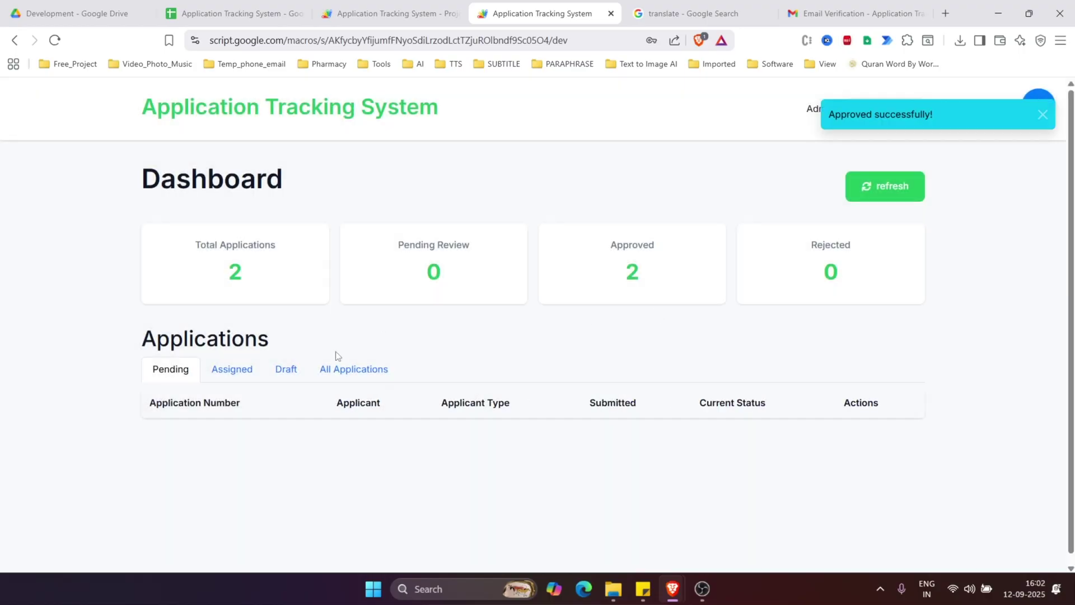
left_click(346, 370)
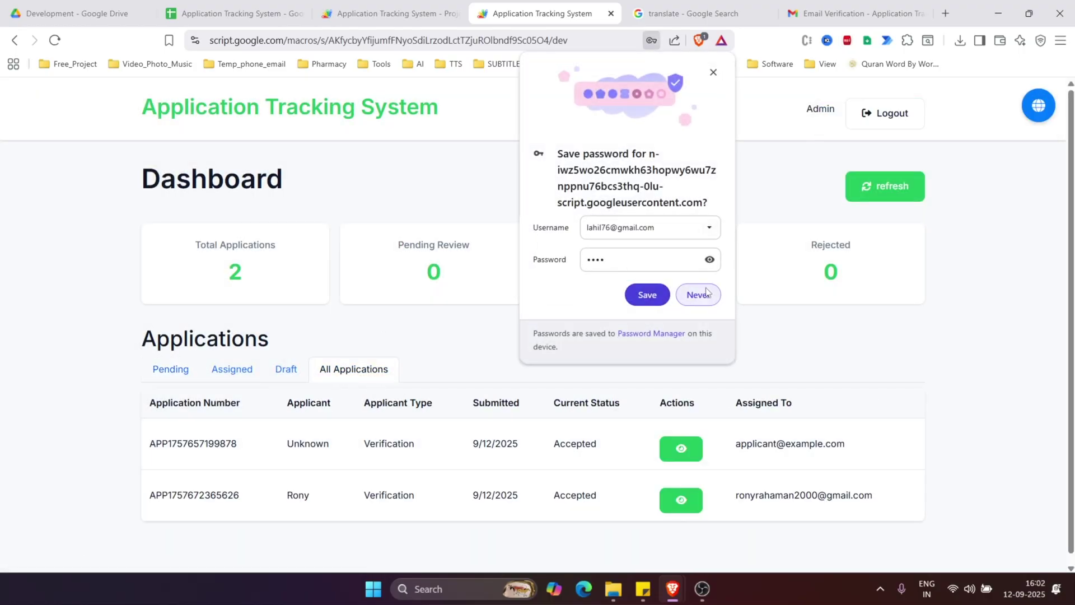
Step: Dismiss the save-password prompt, log out of admin, and check the Users sheet
left_click(648, 295)
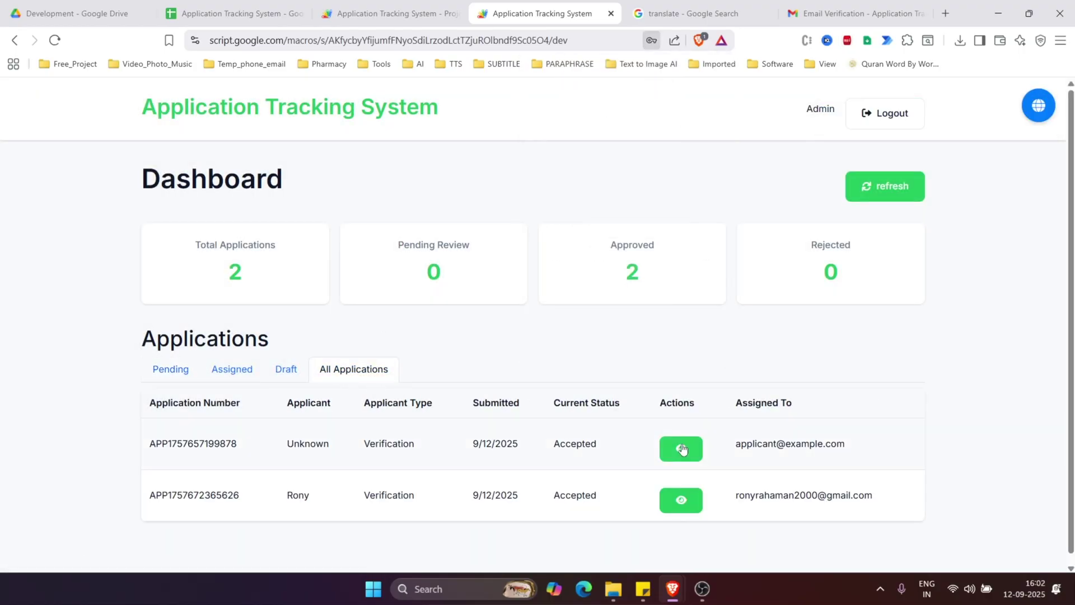
left_click(885, 113)
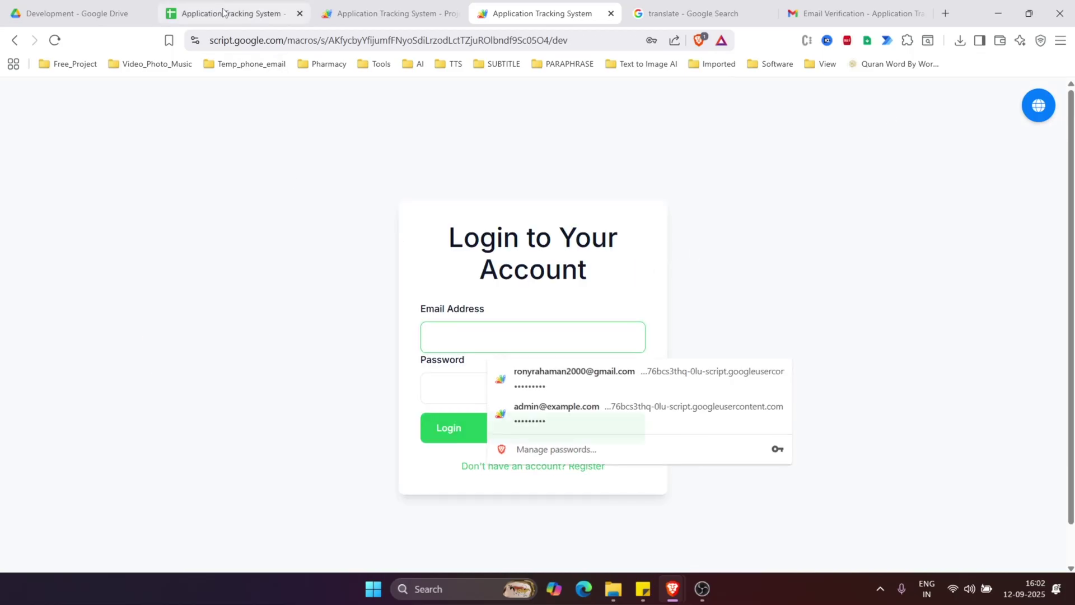
left_click(263, 13)
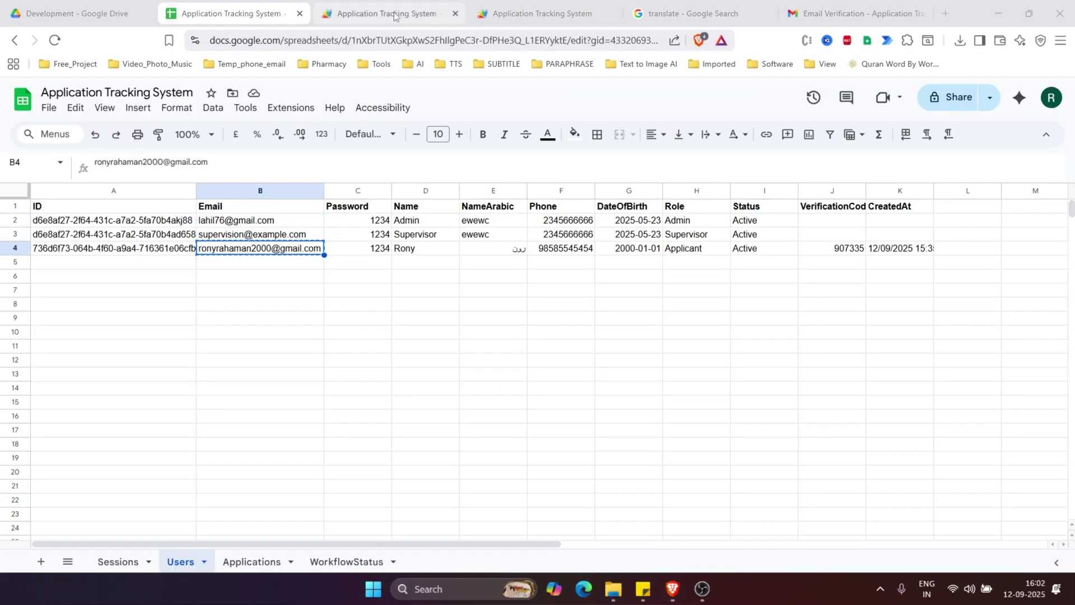
Step: Back on the login page, enter the applicant's e-mail and password and log in
left_click(392, 13)
left_click(572, 14)
key("ctrl+v")
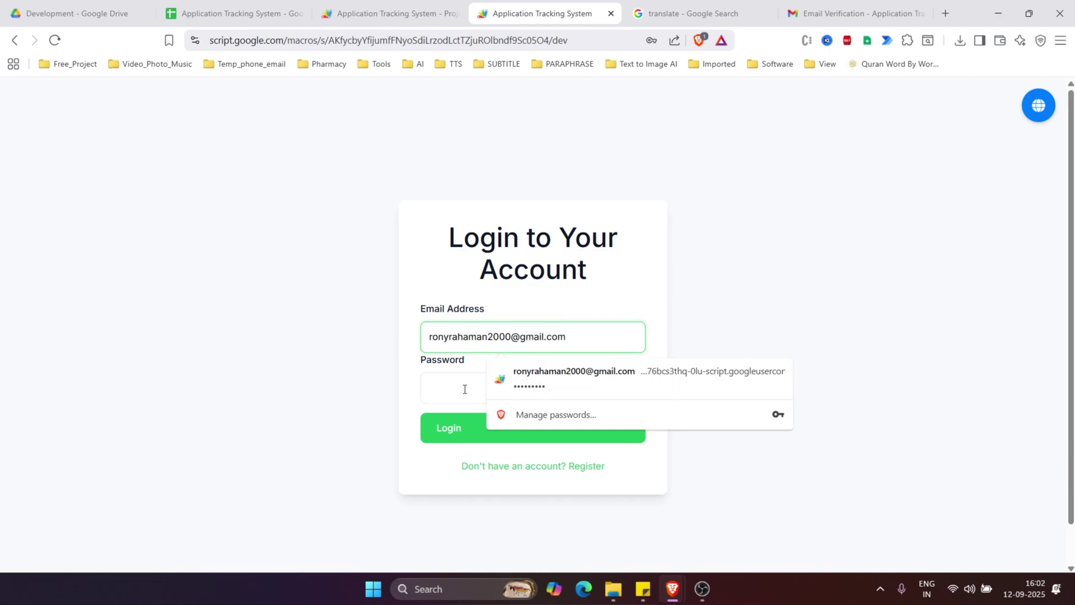
left_click(458, 388)
type("1234")
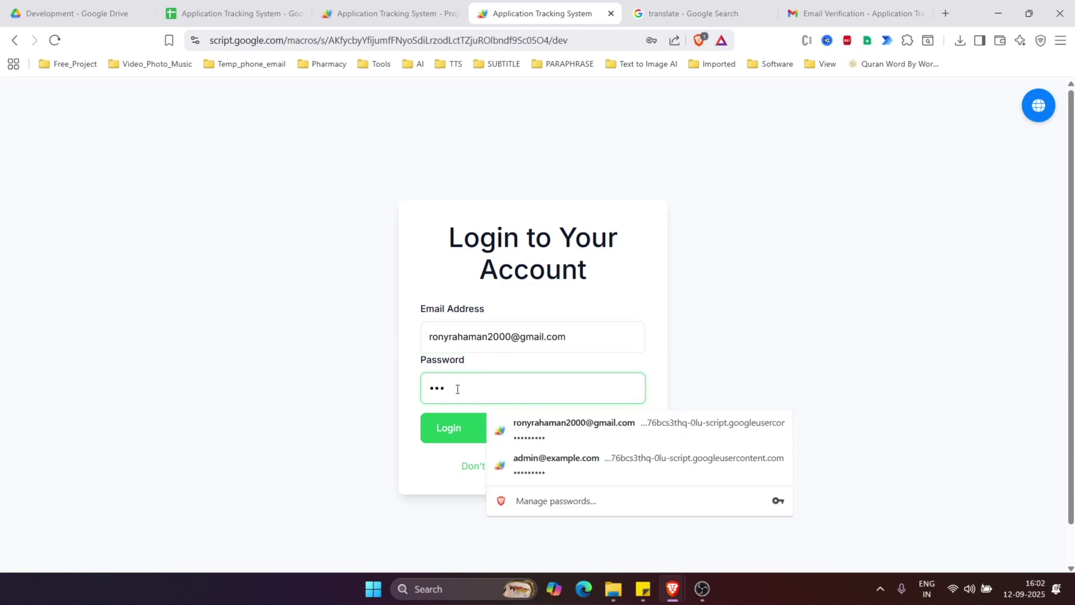
left_click(456, 427)
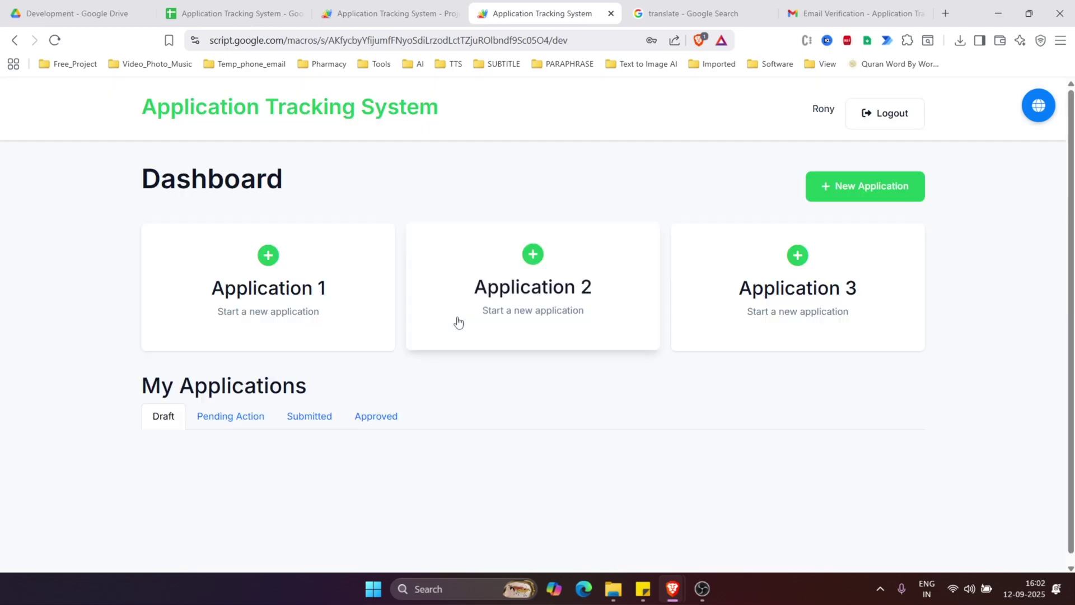
Step: Show the applicant's Approved applications and open the application's approval letter
left_click(1051, 116)
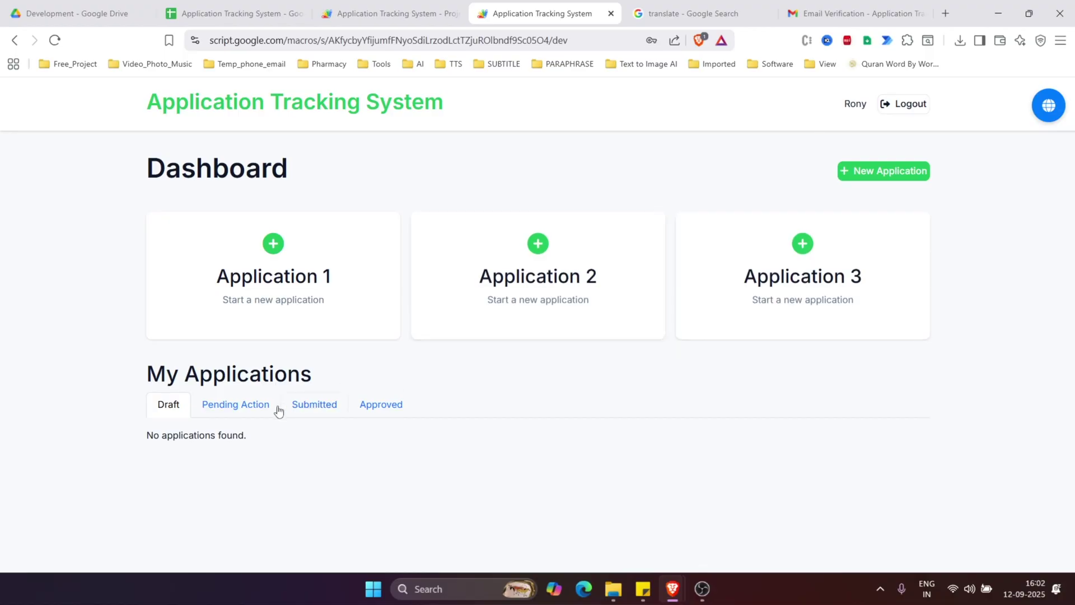
left_click(389, 407)
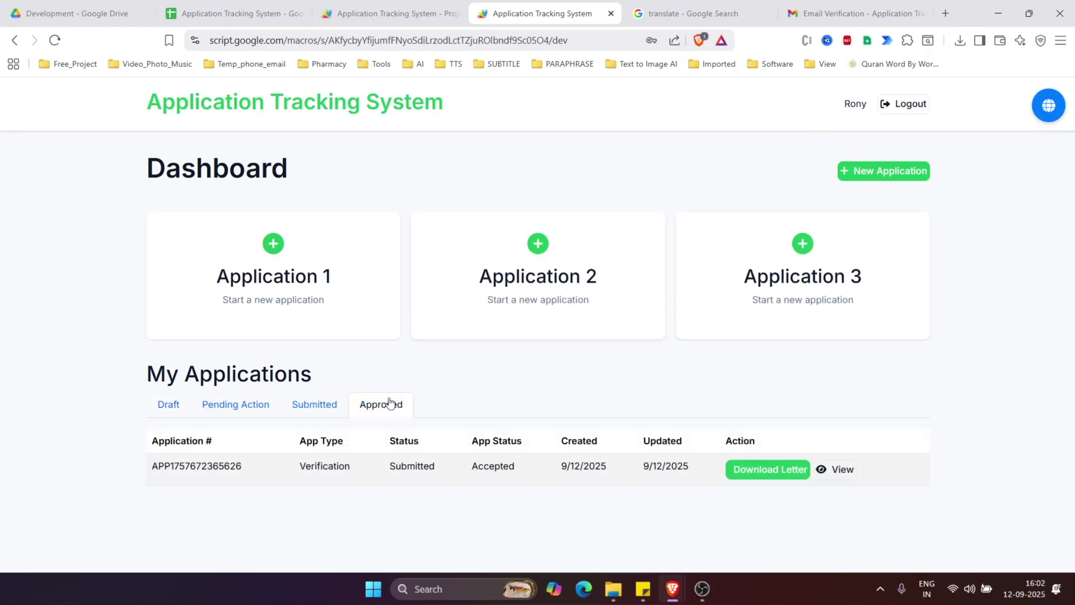
left_click(771, 475)
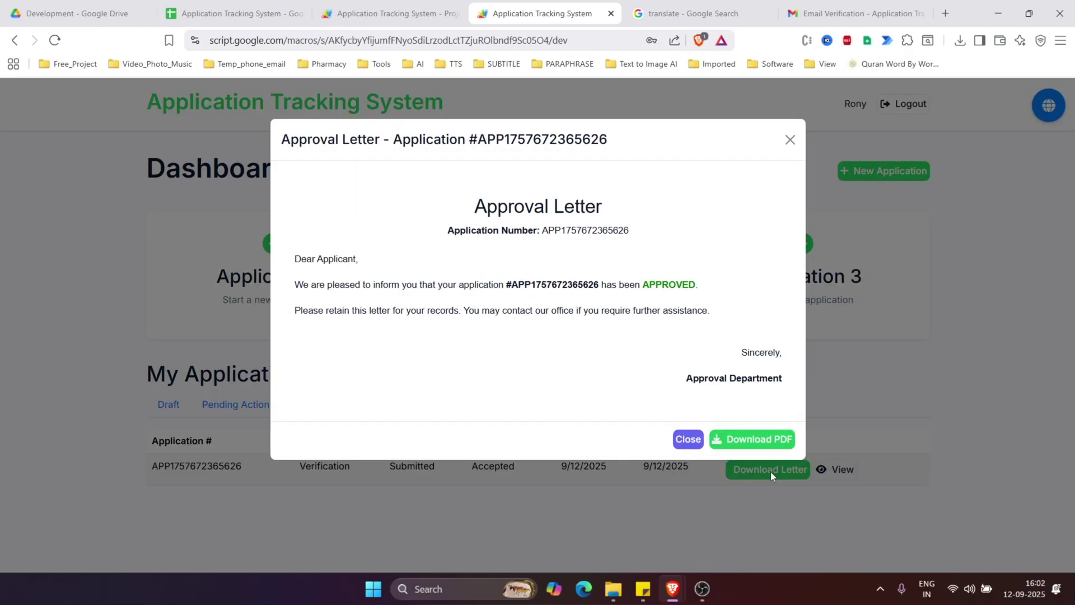
left_click_drag(442, 217, 803, 400)
left_click(581, 283)
Step: Download the approval letter as a PDF to Downloads, view it, then return to the dashboard
left_click(781, 444)
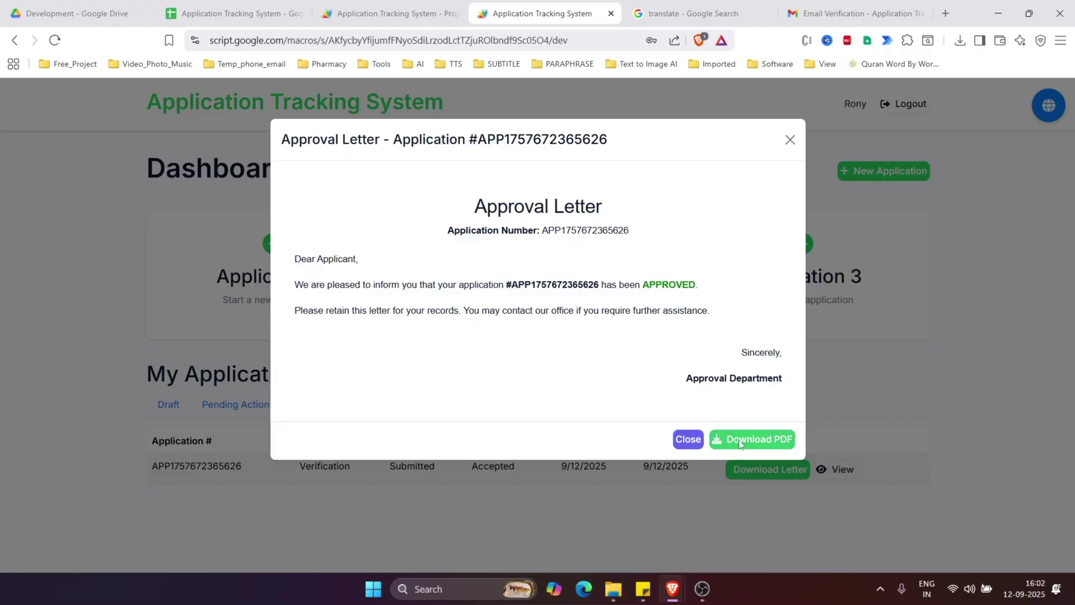
left_click(312, 547)
left_click(961, 40)
left_click(864, 94)
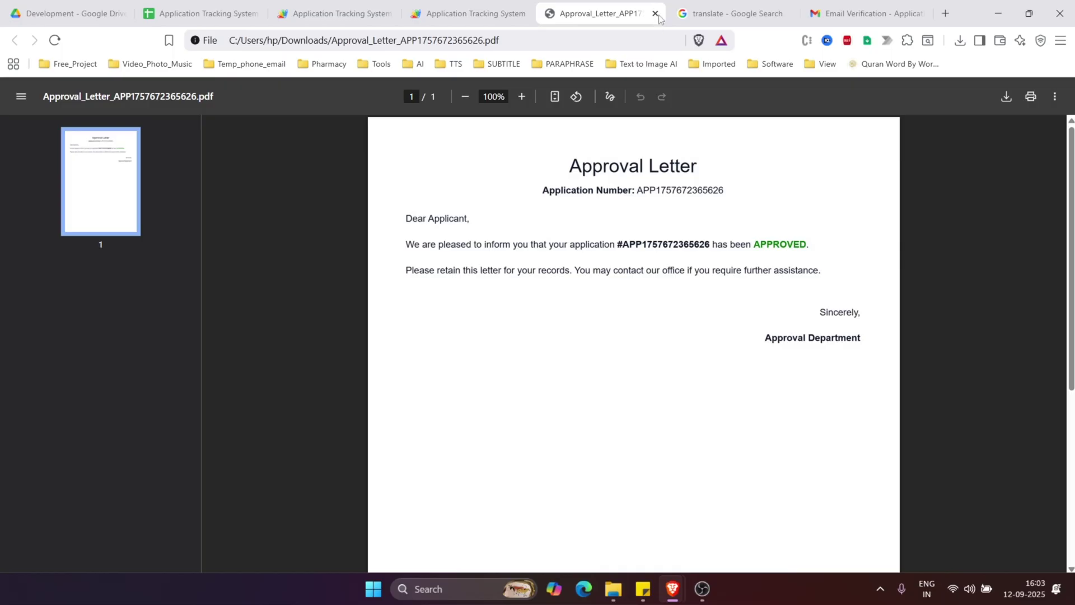
left_click(655, 12)
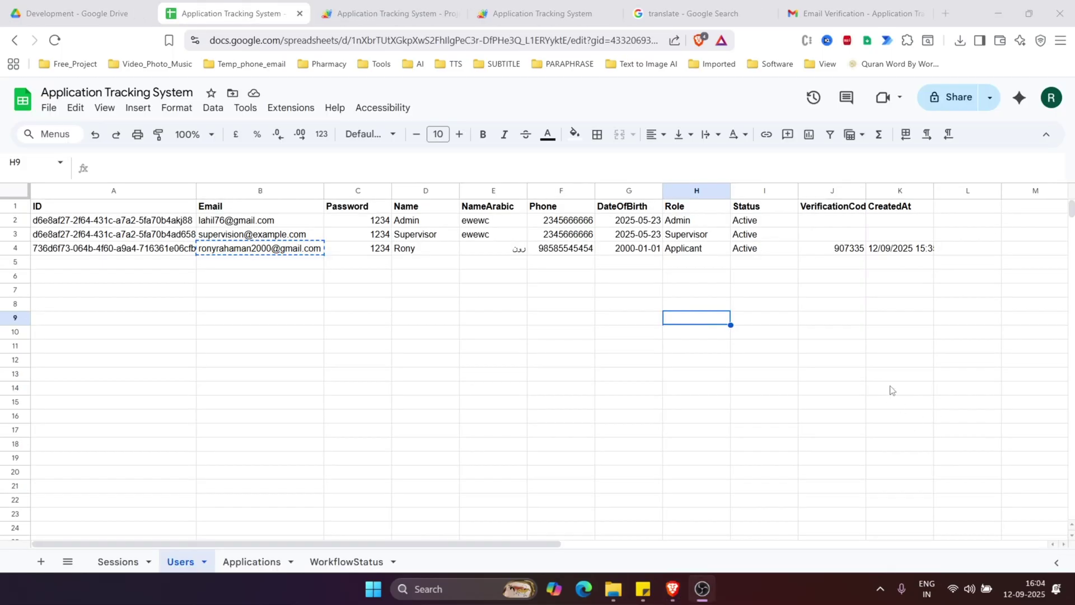
left_click(381, 11)
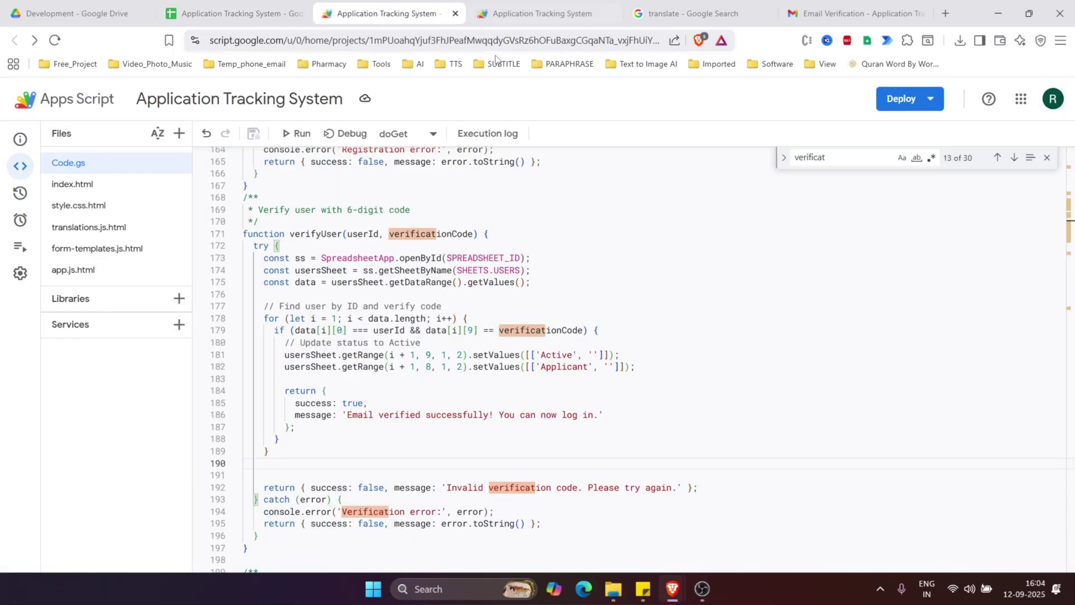
left_click(534, 14)
Step: Toggle the dashboard language between Arabic and English several times
left_click(1049, 107)
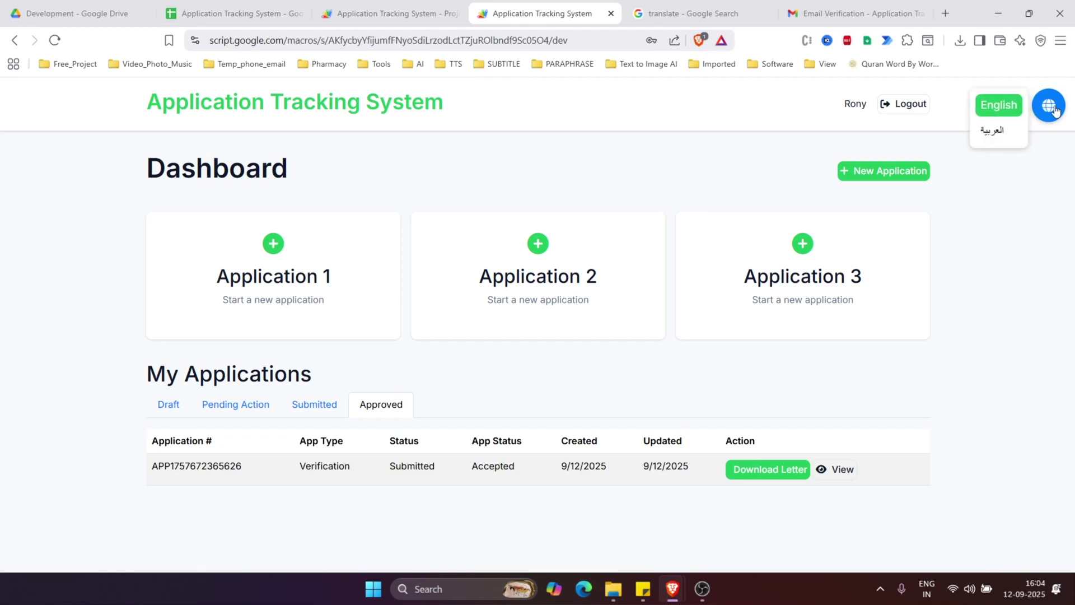
left_click(1002, 133)
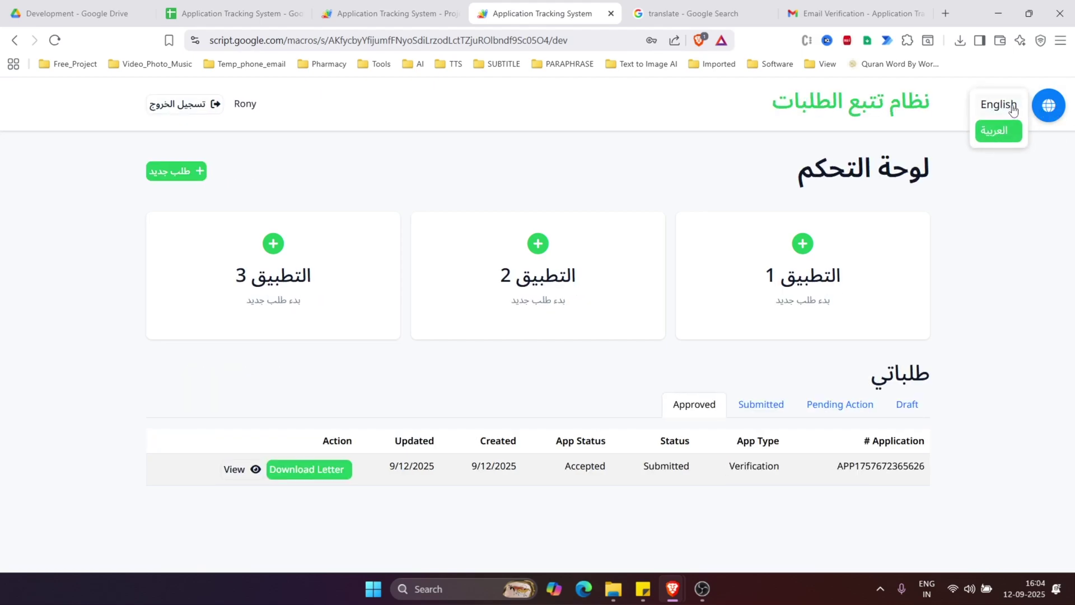
left_click(999, 106)
left_click(985, 136)
left_click(999, 109)
Step: Open the new-application form in Arabic, close it, and bring up the language options
left_click(906, 168)
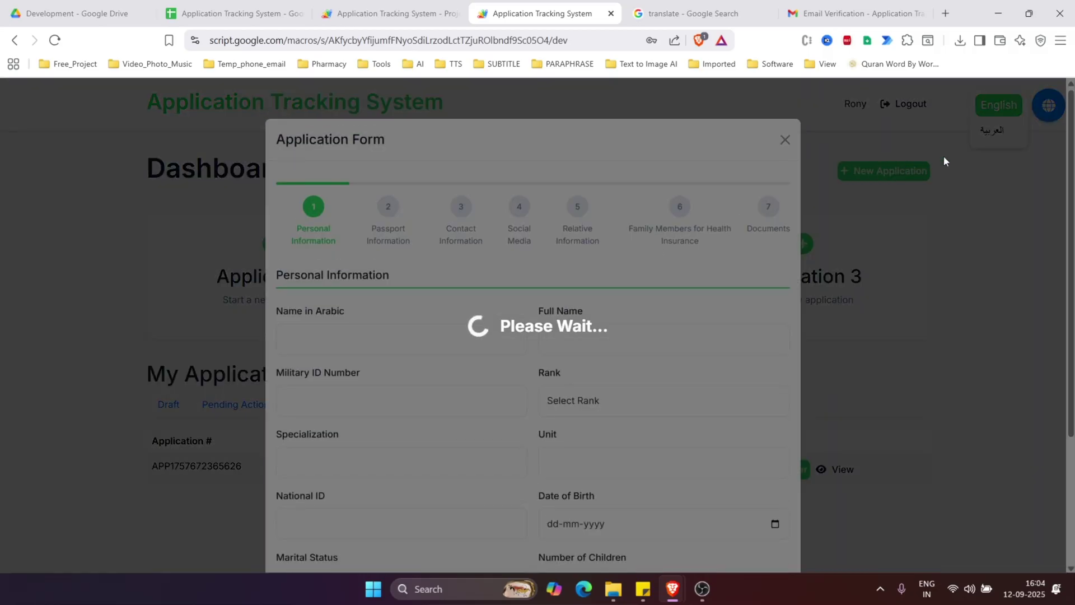
left_click(997, 132)
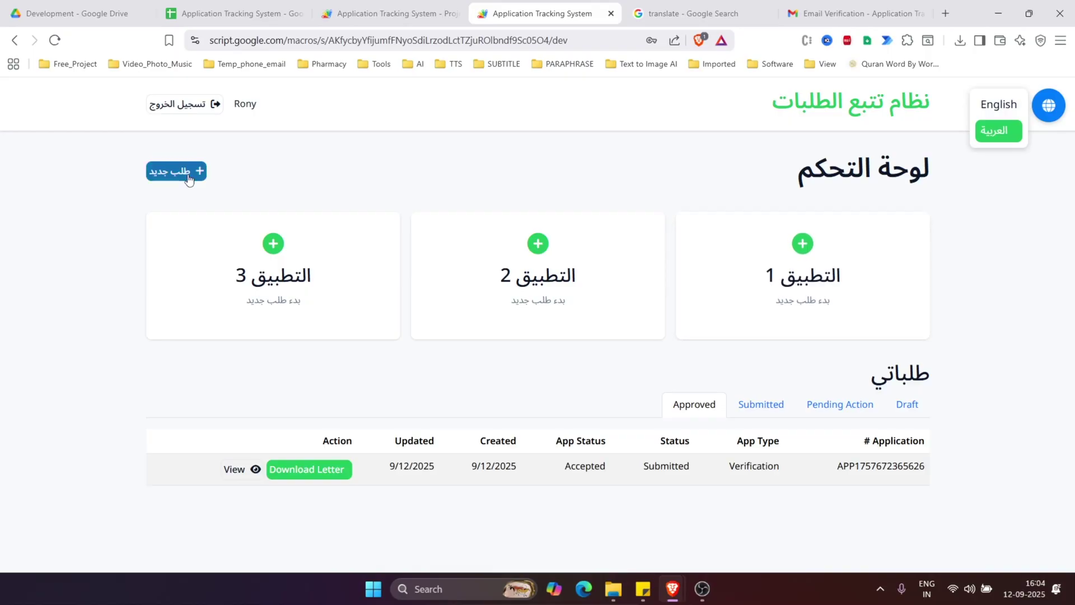
left_click(171, 171)
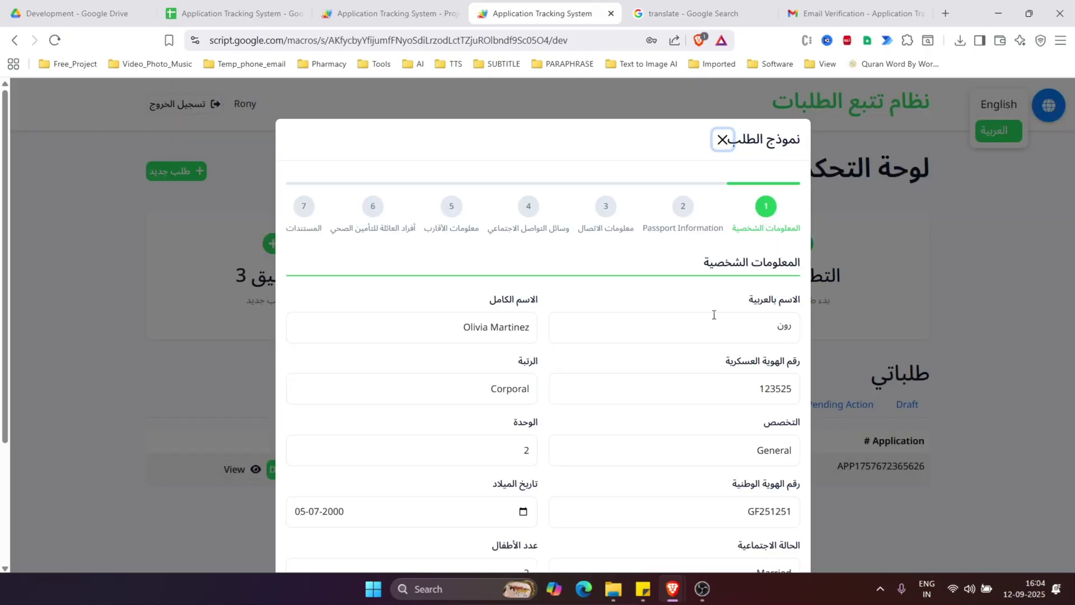
left_click(722, 139)
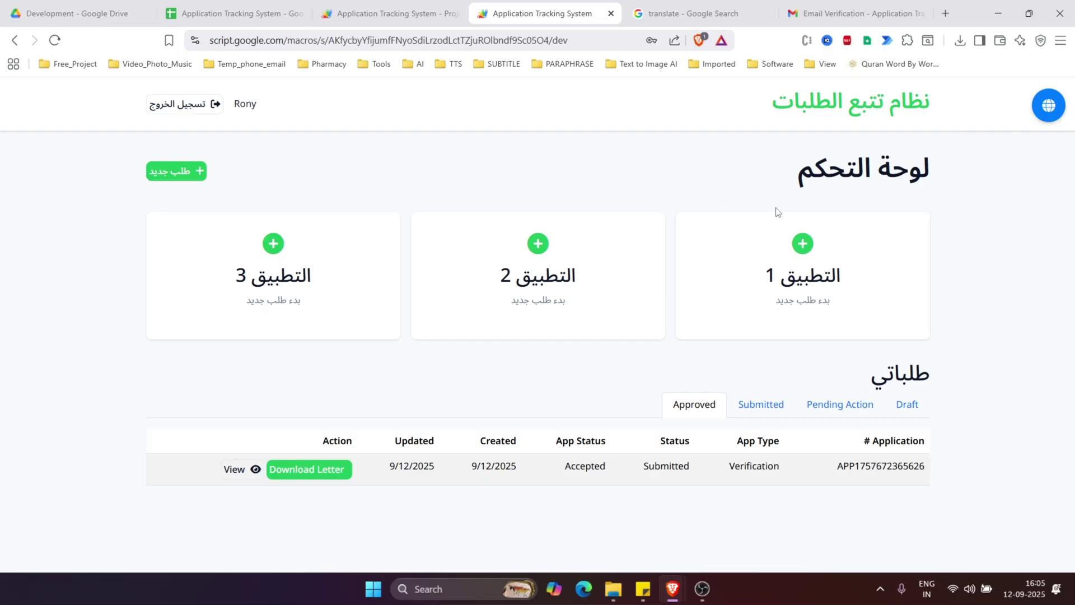
left_click(1049, 105)
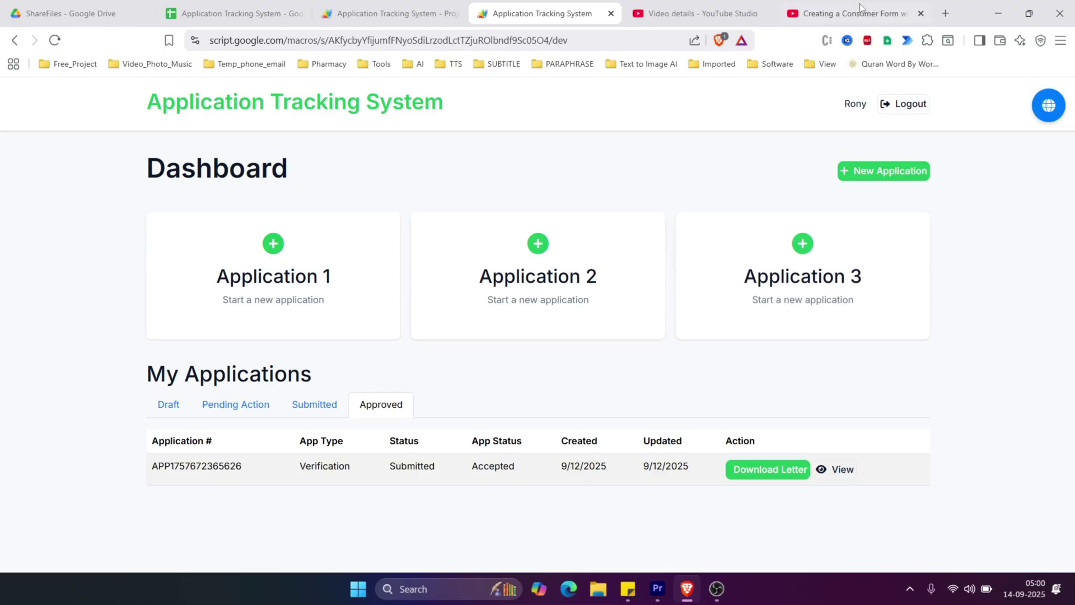
Step: On the YouTube tutorial, scroll to the description's download and Paypal lines and follow the Purchase Link
key("ctrl+6")
scroll(566, 341, "down", 10)
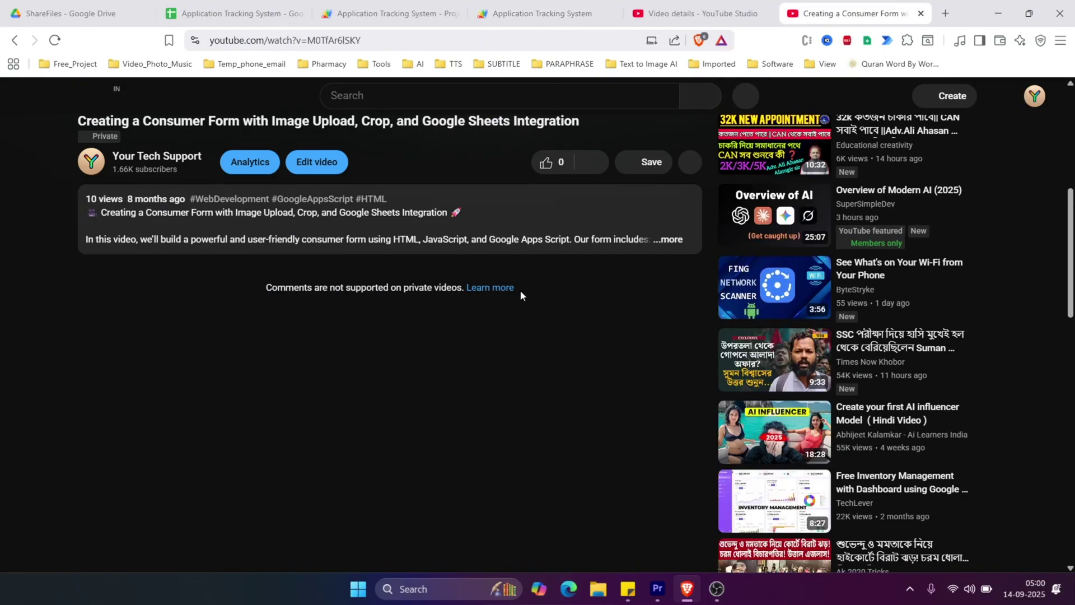
scroll(472, 307, "down", 1)
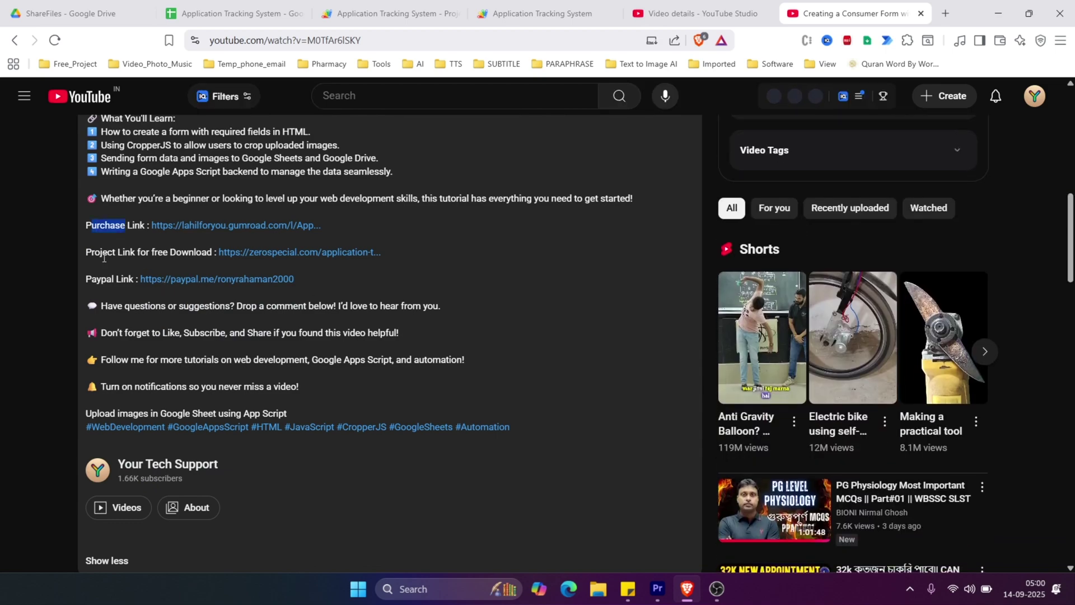
left_click_drag(103, 253, 172, 257)
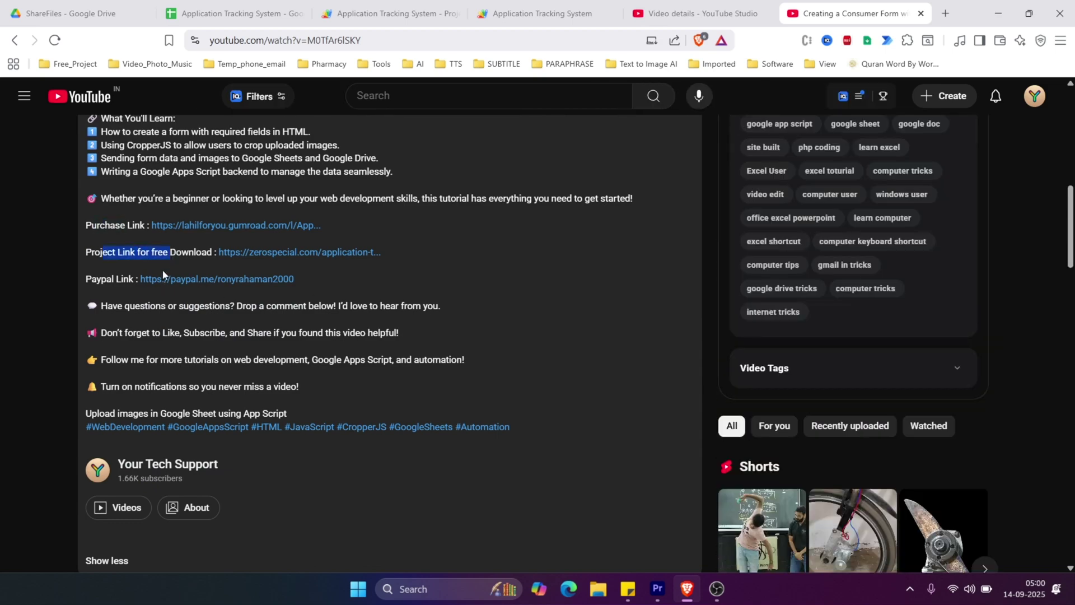
left_click_drag(83, 279, 133, 278)
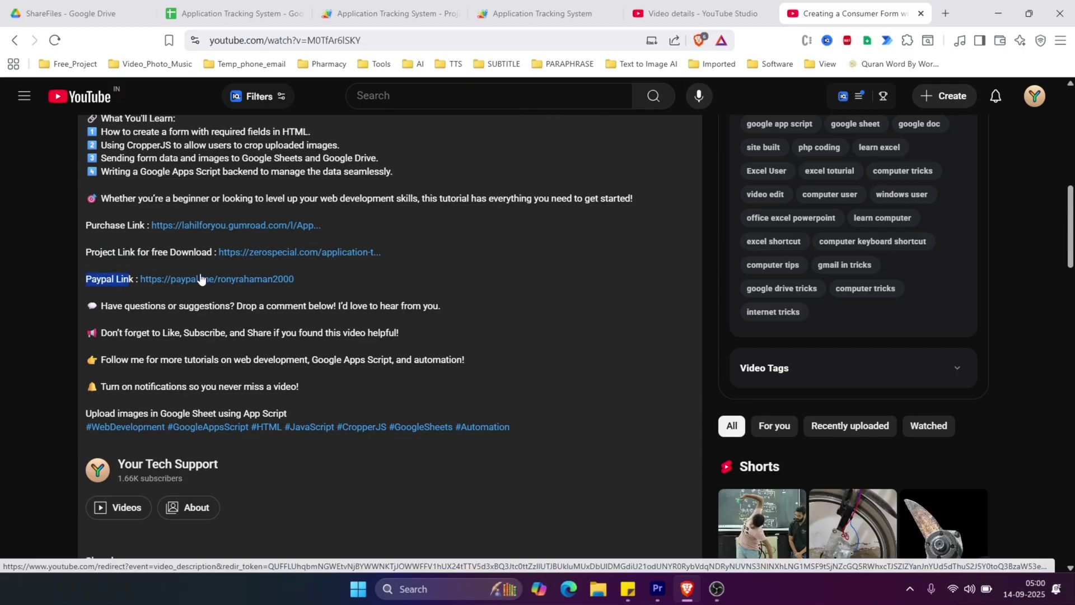
left_click(201, 279)
Step: Scroll through the Gumroad Application Tracking System product page, then return to the YouTube description
left_click(222, 224)
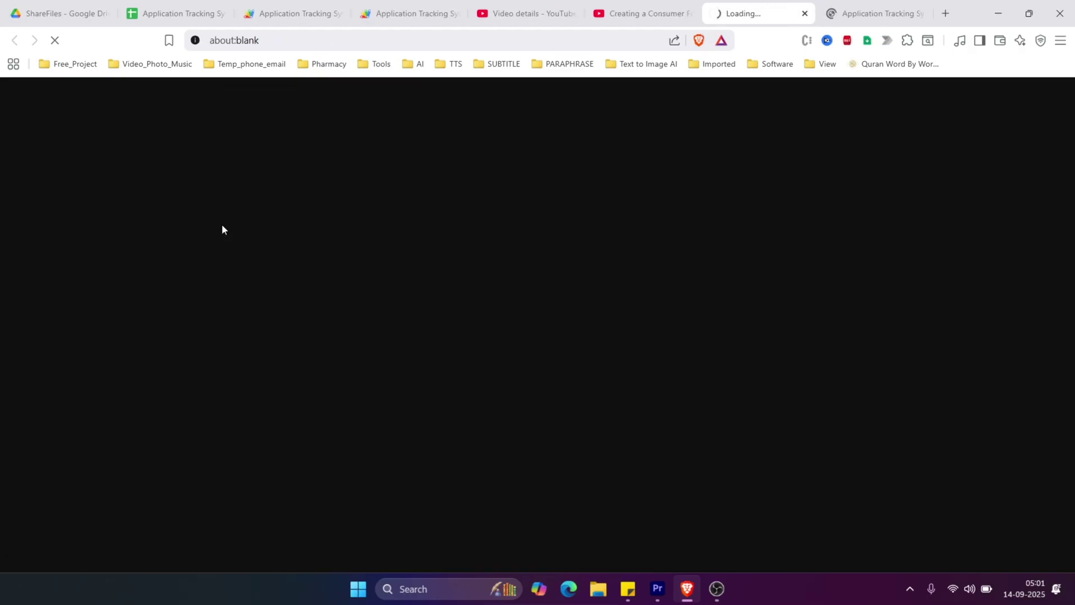
scroll(456, 392, "down", 1)
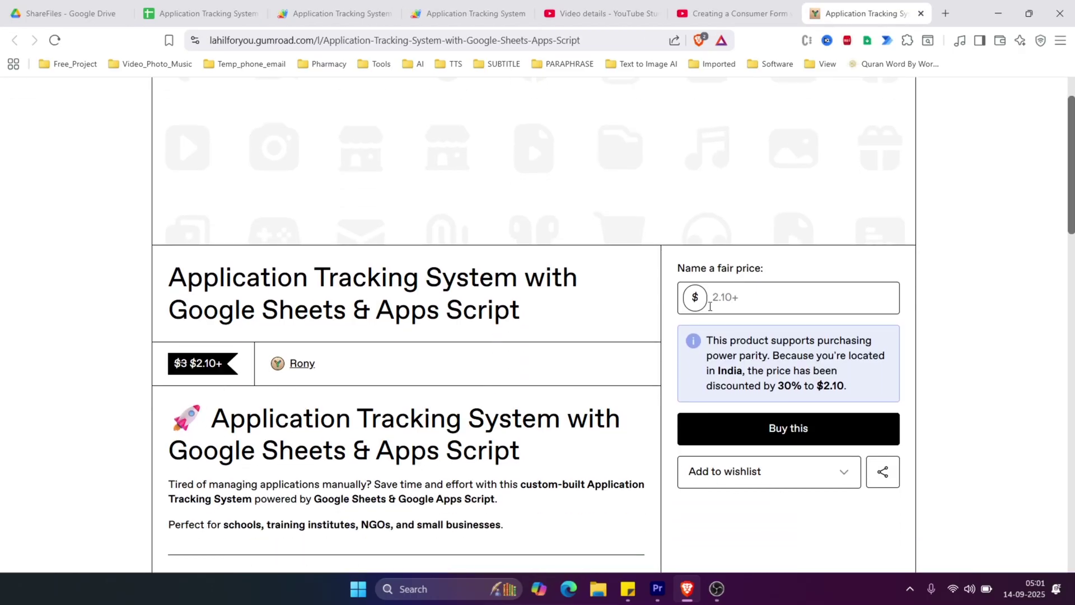
scroll(380, 379, "down", 1)
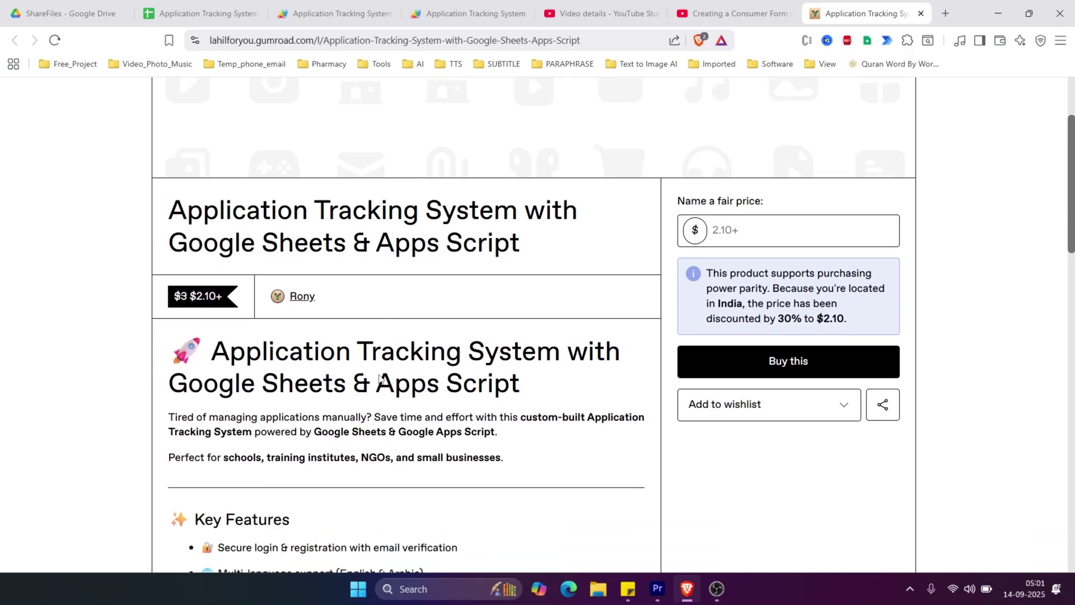
scroll(380, 378, "down", 1)
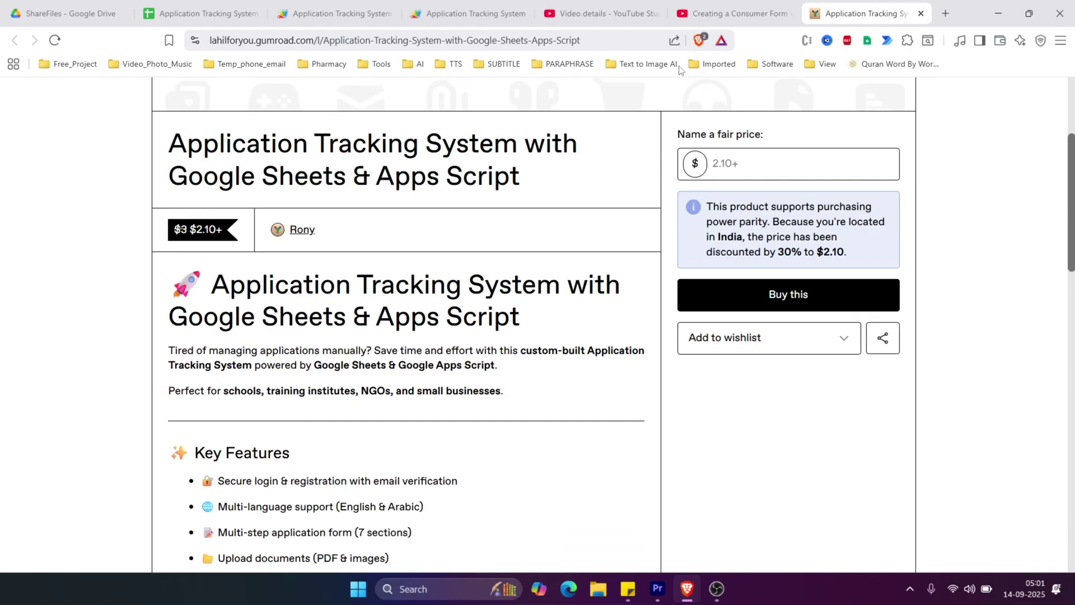
left_click(731, 12)
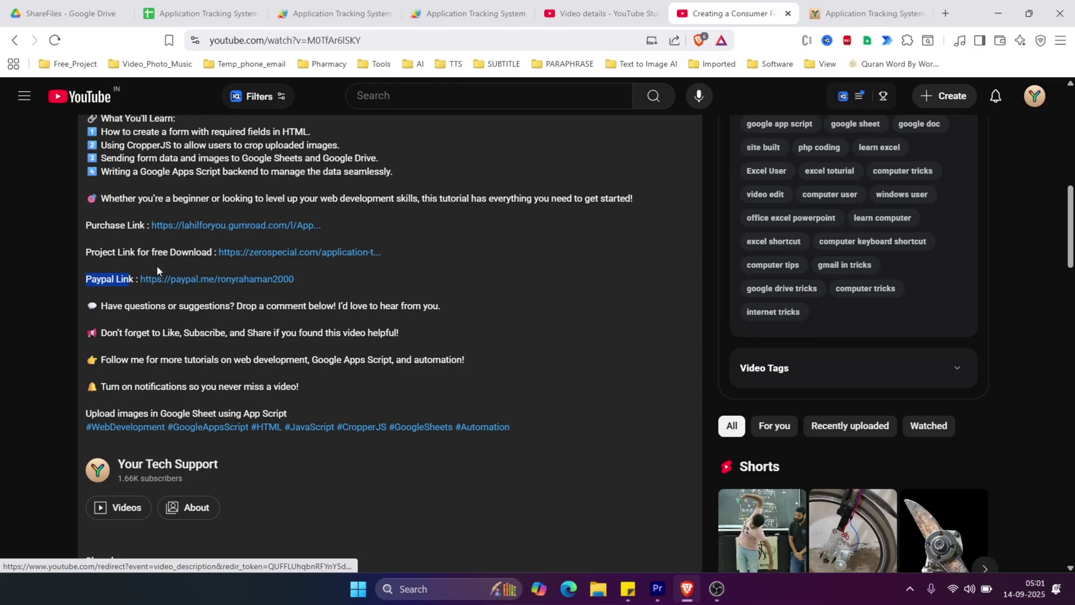
Step: Follow the free project download link and scroll to the Enter Code section
left_click_drag(94, 252, 209, 252)
left_click(252, 252)
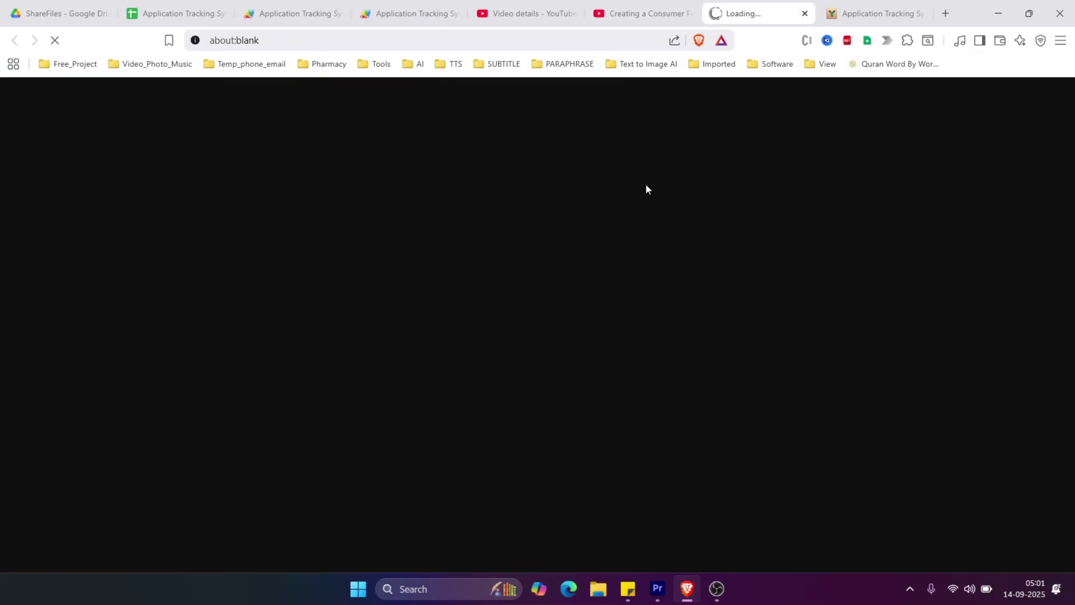
scroll(453, 356, "down", 10)
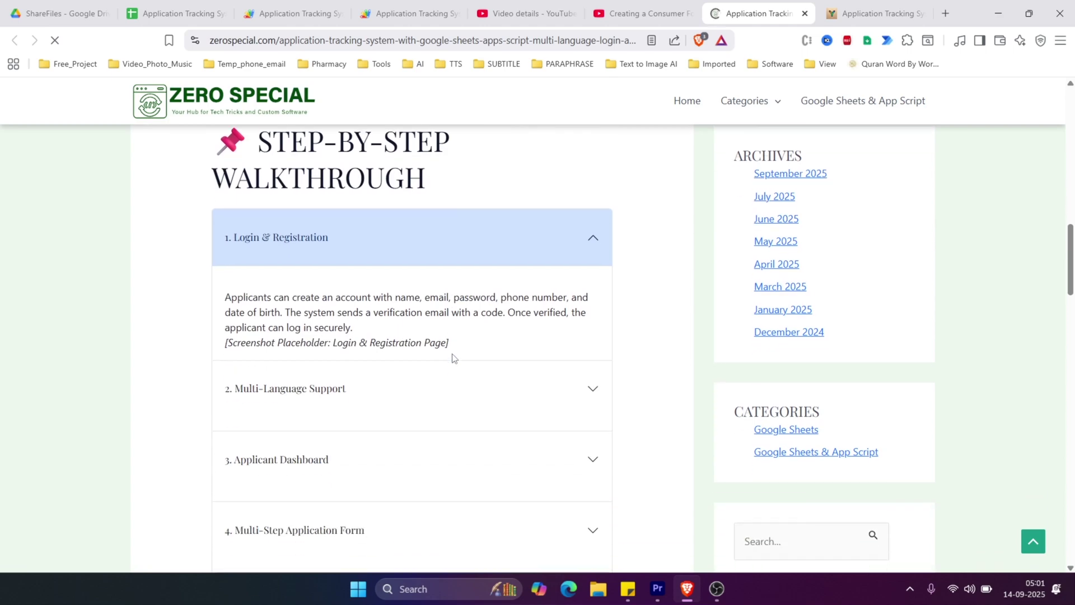
scroll(453, 357, "down", 15)
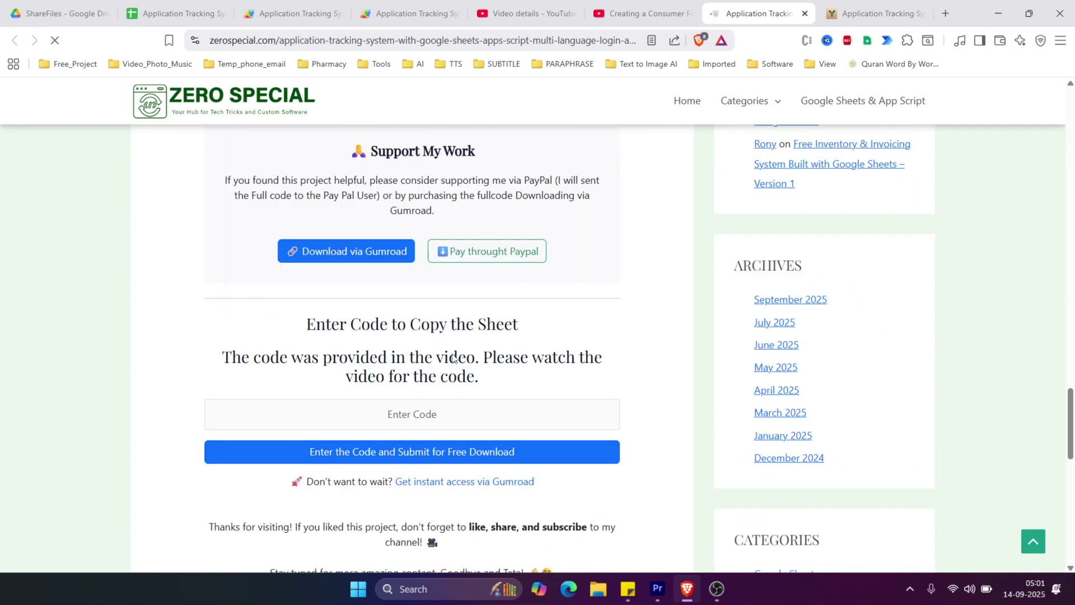
Step: Paste the unlock code from the video, submit it, and after the countdown go to the project
left_click(403, 345)
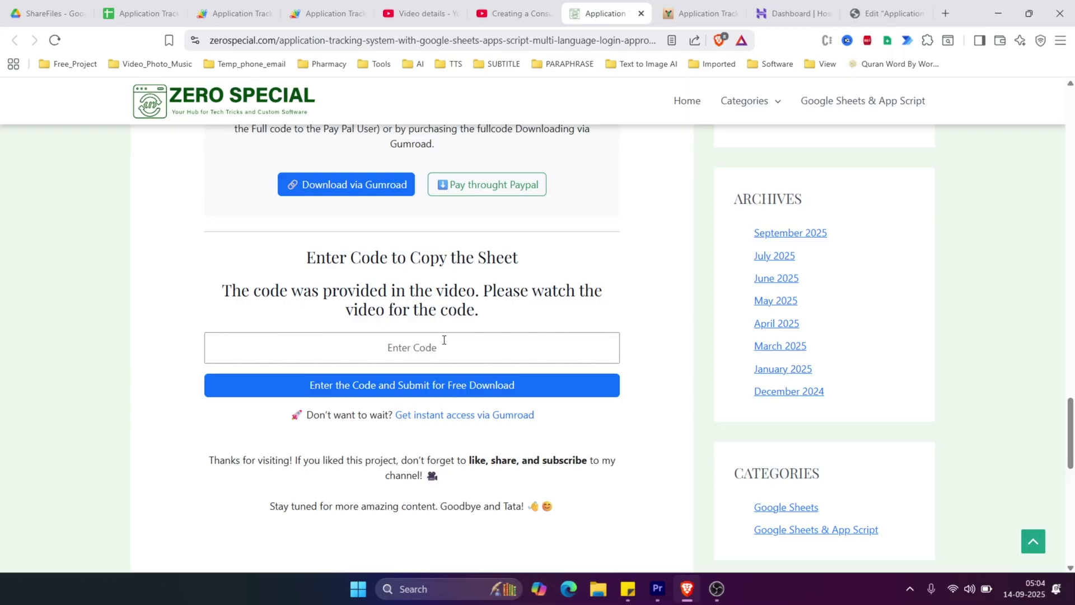
key("ctrl+v")
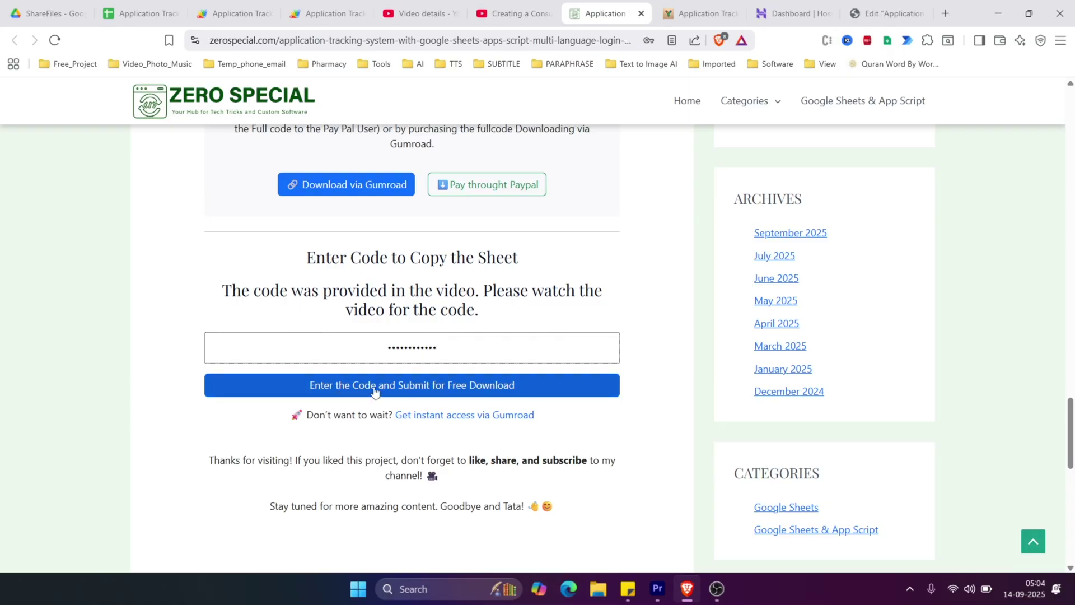
left_click(437, 394)
left_click_drag(242, 419, 452, 418)
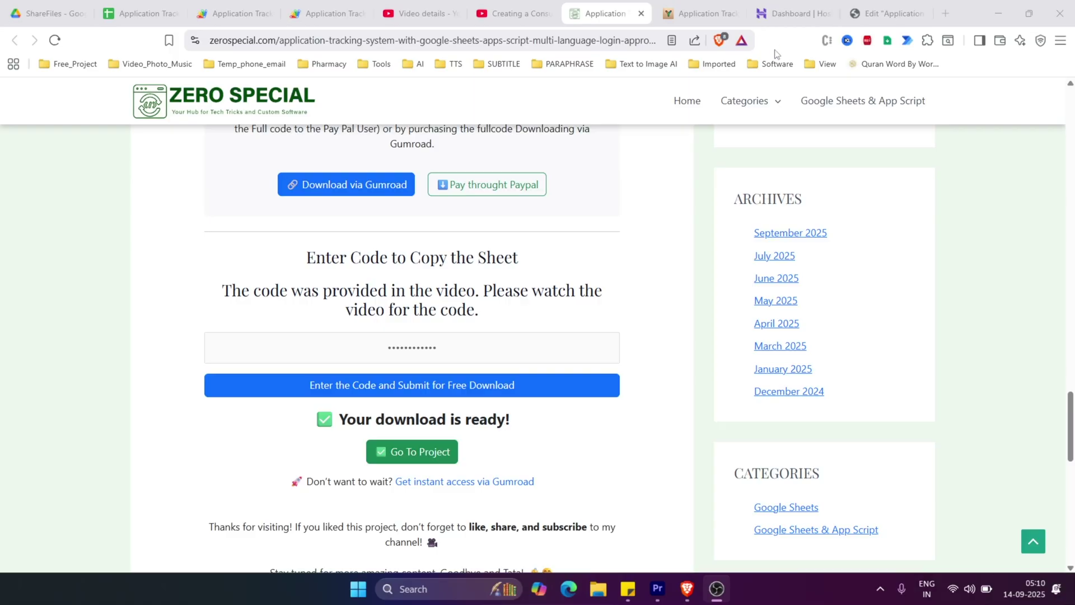
left_click(424, 458)
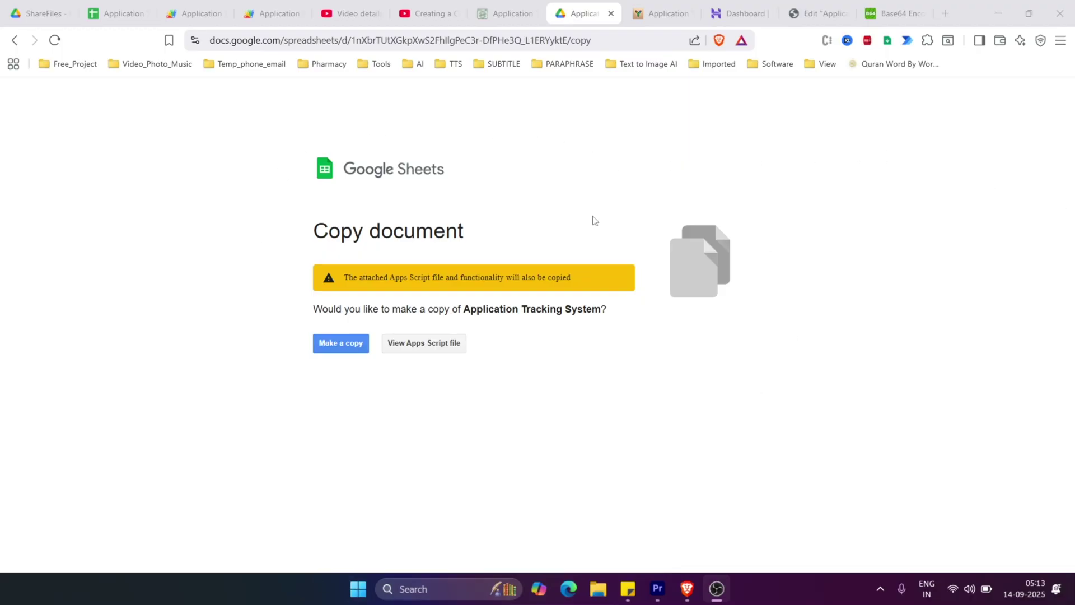
Step: Copy the Application Tracking System sheet and open the copy's attached Apps Script project
left_click(344, 348)
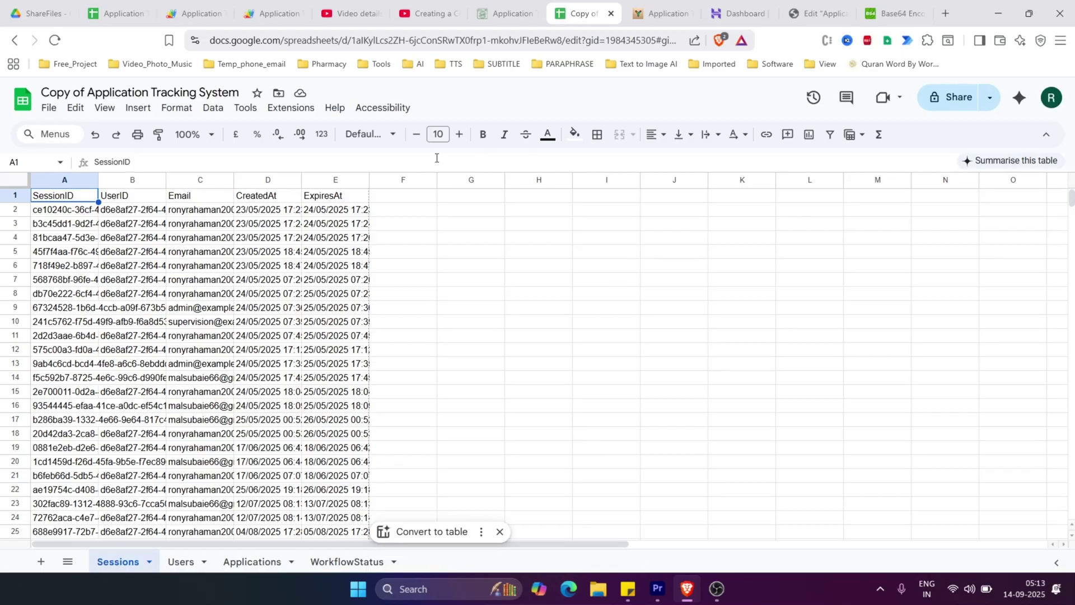
left_click(292, 108)
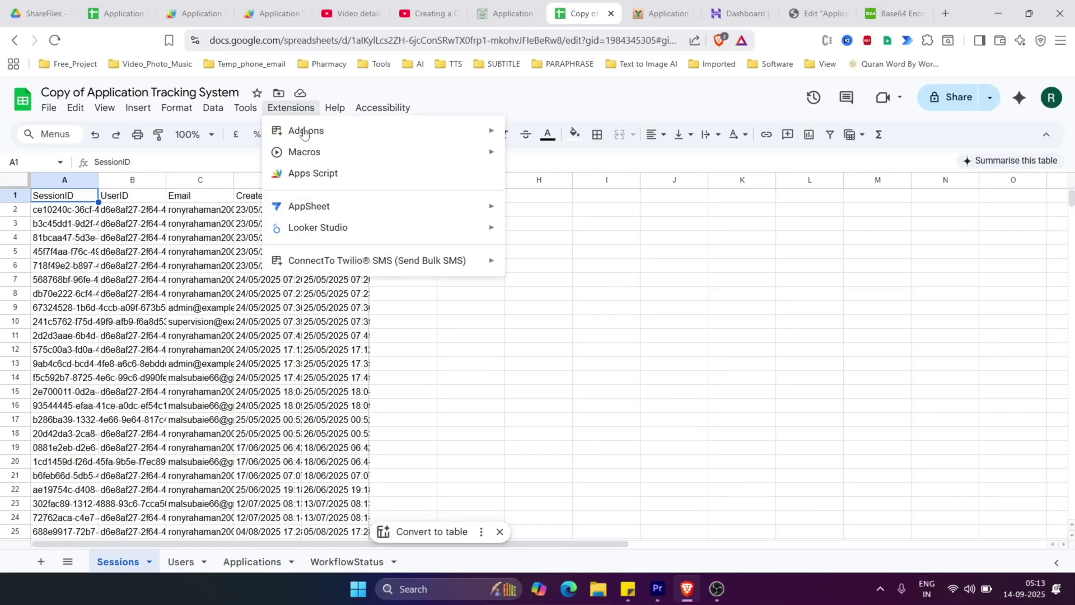
left_click(305, 175)
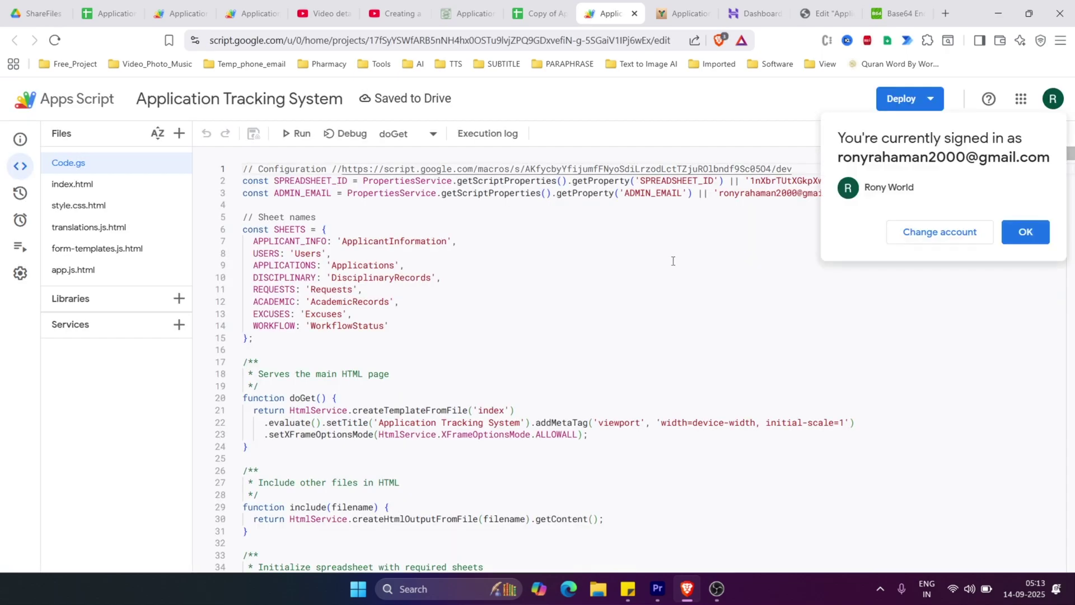
left_click(760, 282)
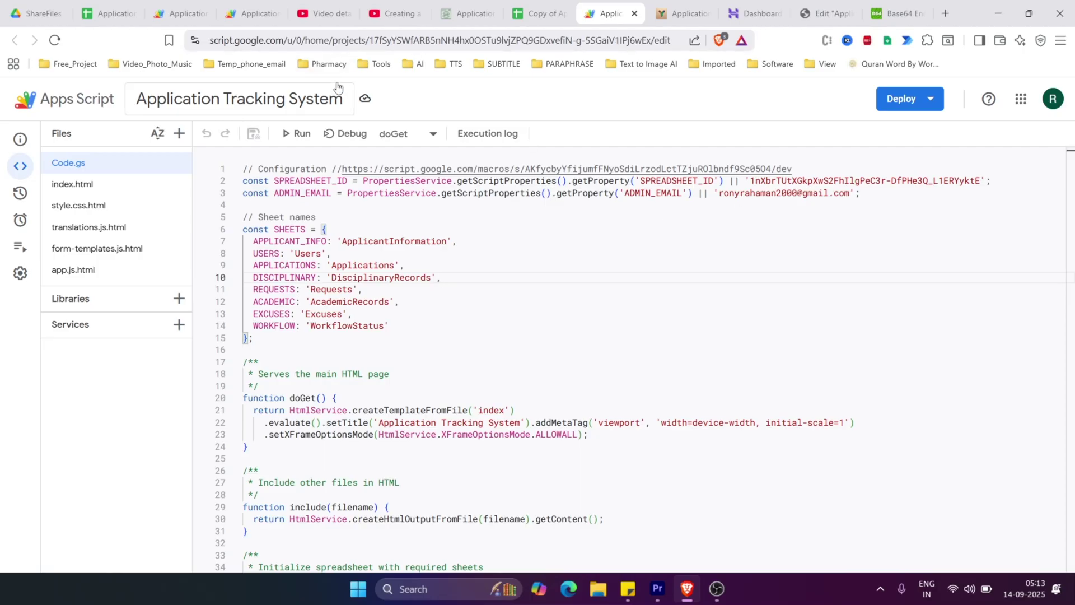
Step: Copy the new spreadsheet's ID from its URL and select the old ID on line 2 of Code.gs
left_click(510, 12)
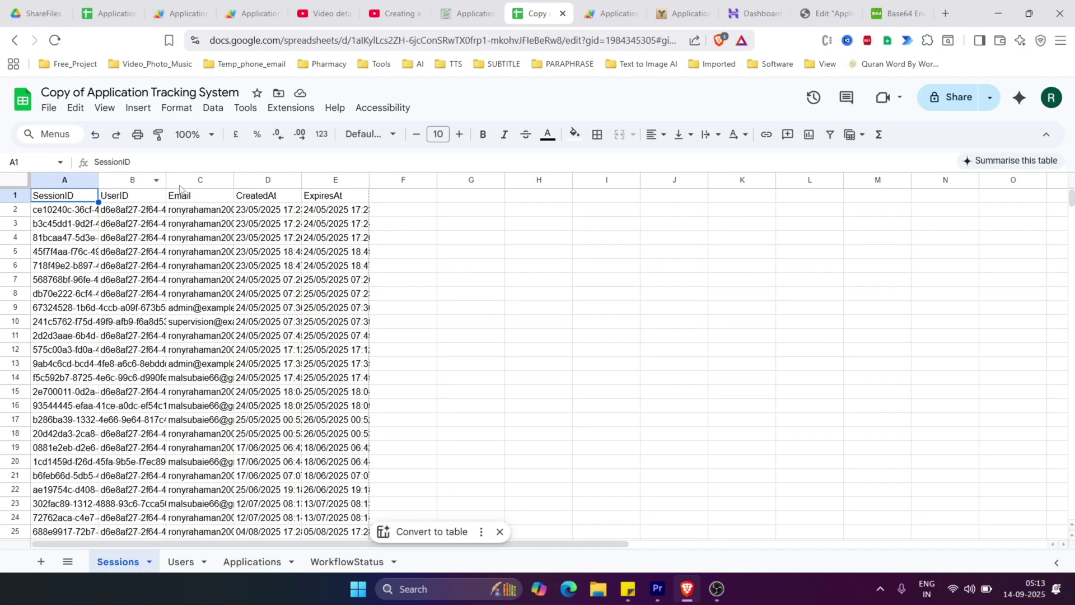
left_click_drag(353, 41, 565, 41)
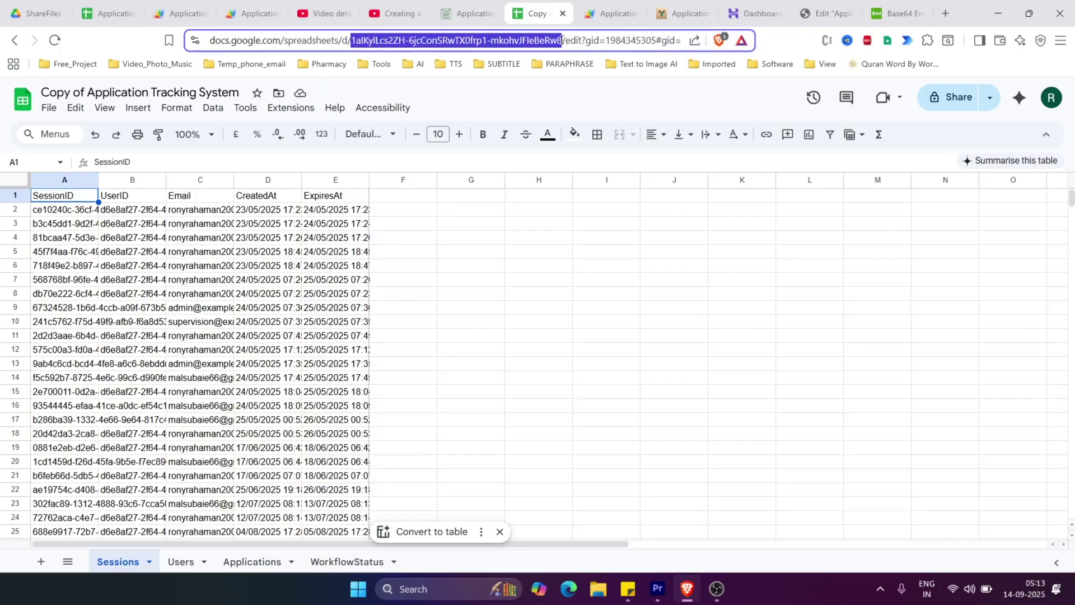
left_click(611, 14)
left_click_drag(751, 181, 982, 180)
Step: Paste the new spreadsheet ID, replace the line-3 fallback admin e-mail with a generic placeholder, and save
key("ctrl+v")
left_click(741, 262)
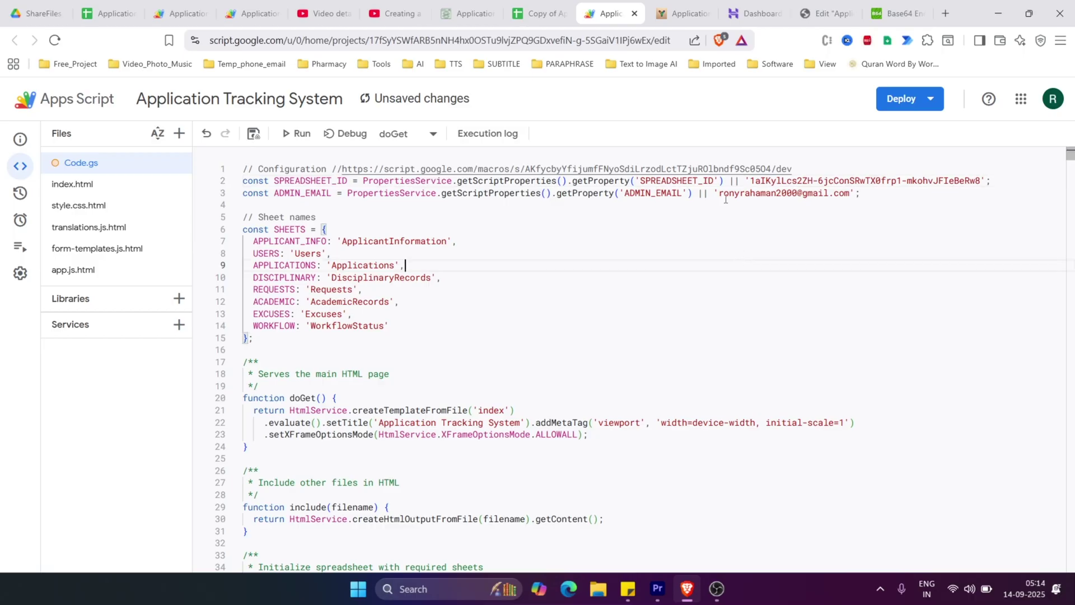
left_click_drag(721, 193, 847, 193)
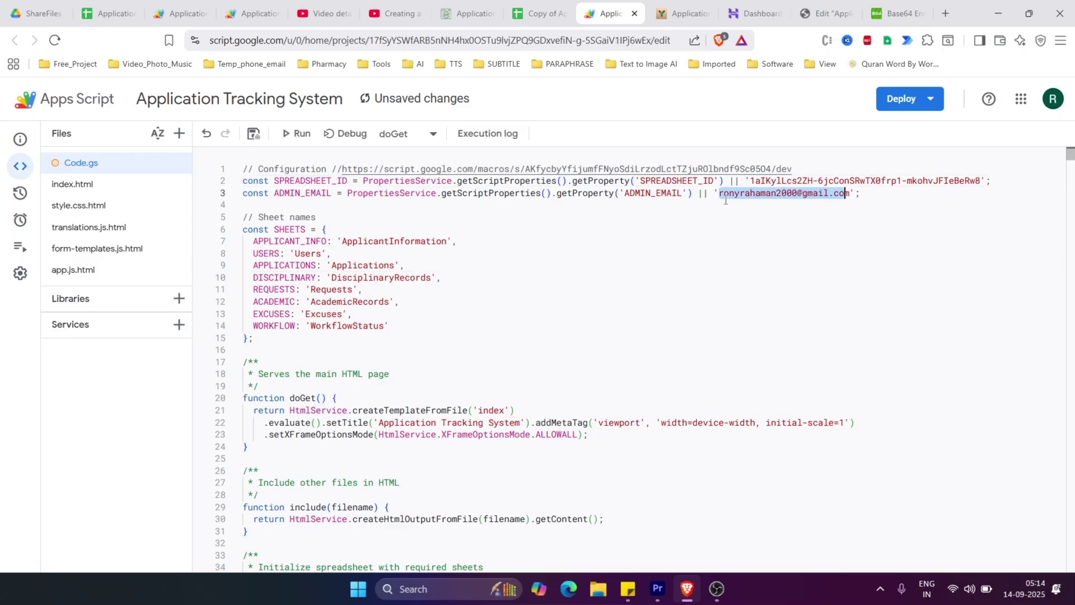
key("BackSpace")
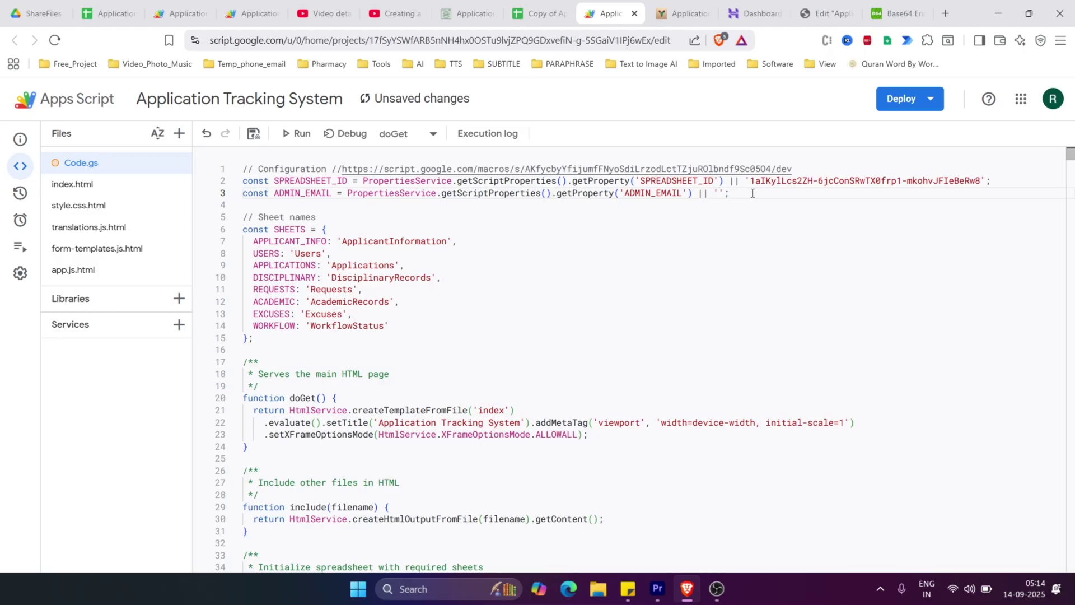
type("admin@gmail.com")
key("ctrl+s")
Step: Search the code for 'upload' and inspect the Application_Files folder name on lines 745 and 747
key("ctrl+f")
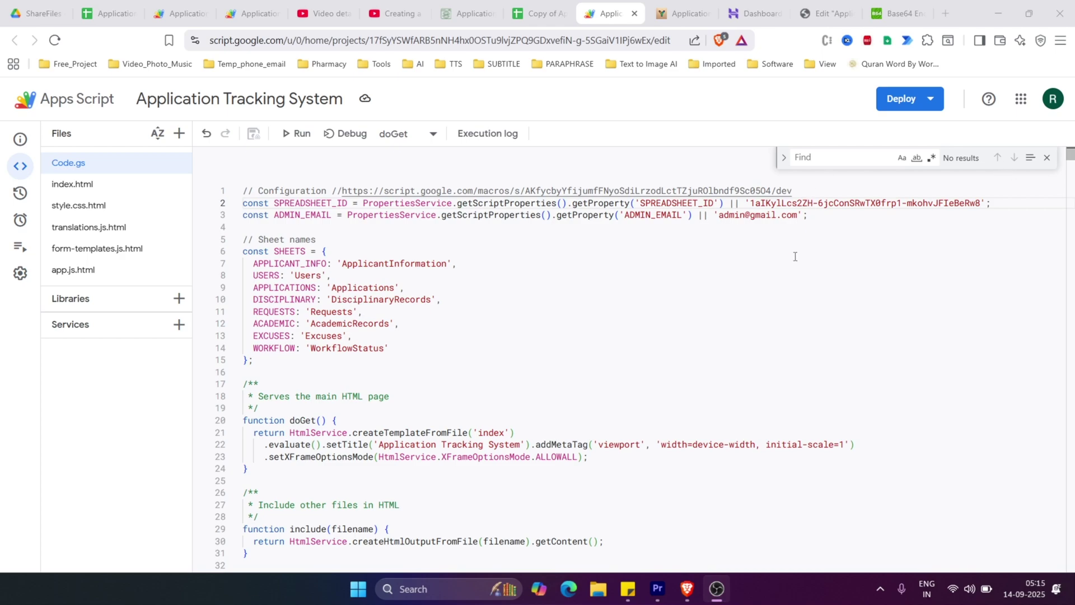
left_click(815, 158)
type("upd")
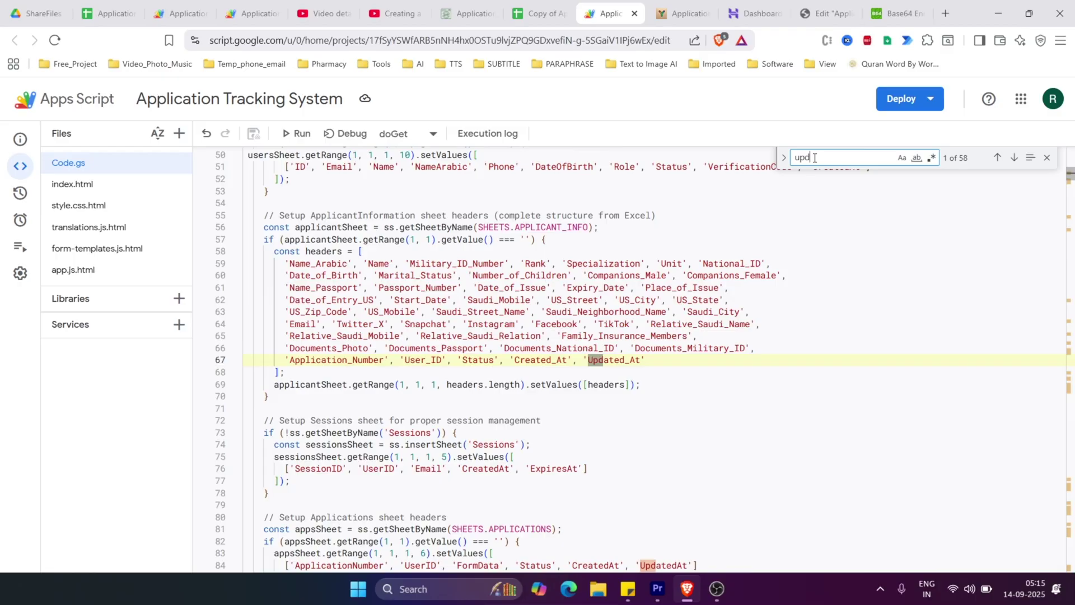
key("BackSpace")
type("load")
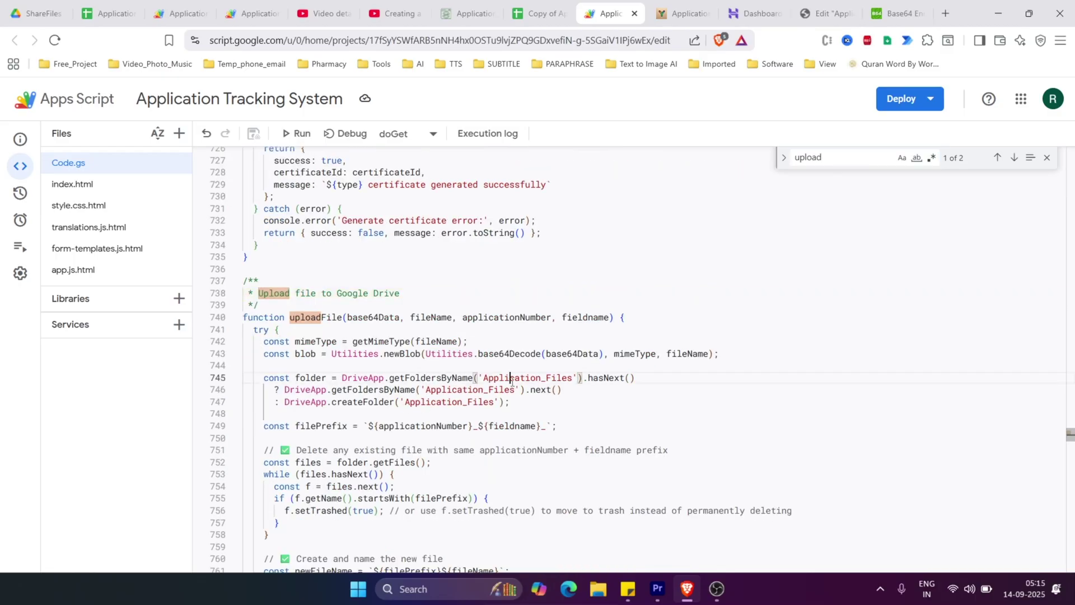
double_click(543, 379)
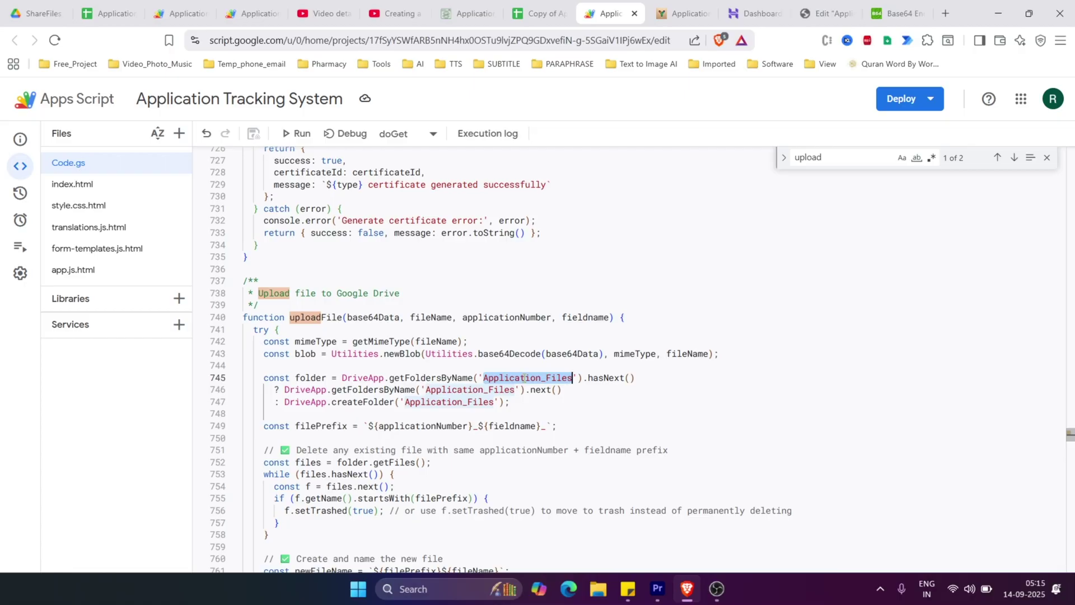
double_click(448, 403)
scroll(371, 261, "down", 2)
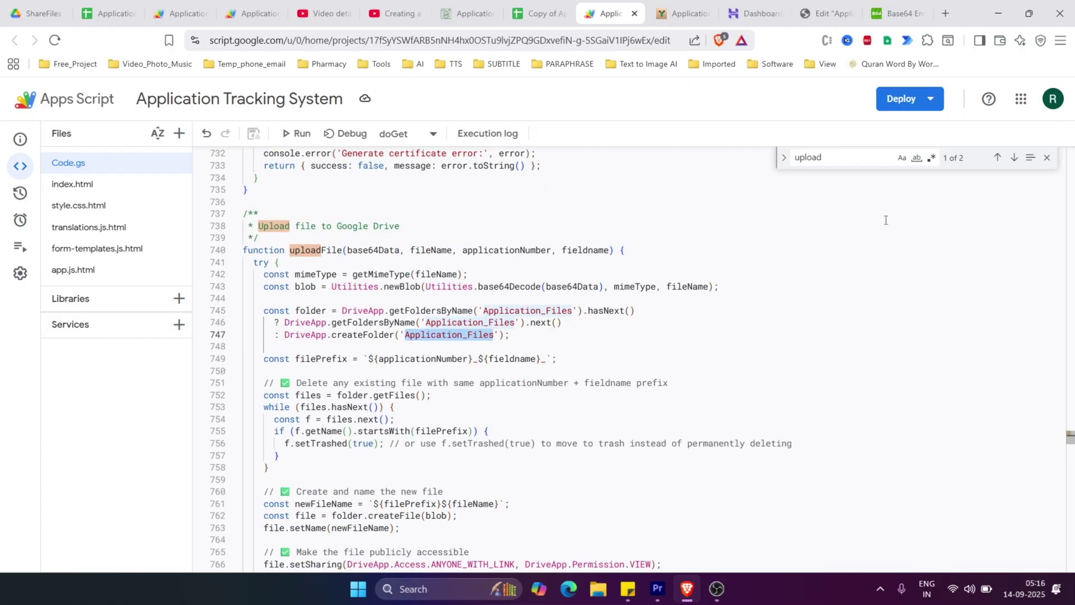
left_click(935, 103)
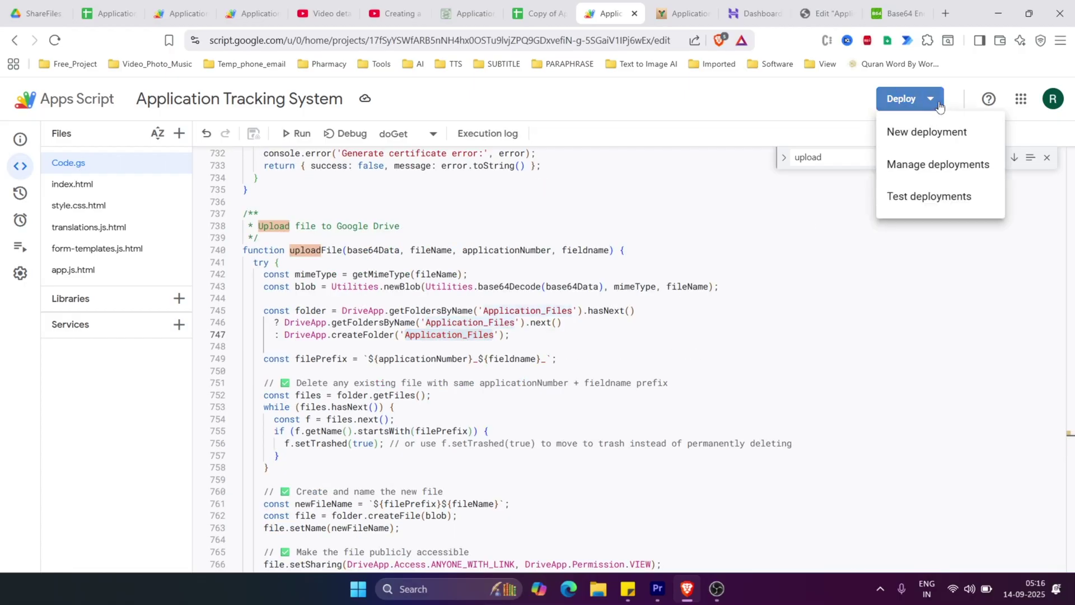
Step: Create a new web app deployment described 'ATS' with access for Anyone
left_click(918, 131)
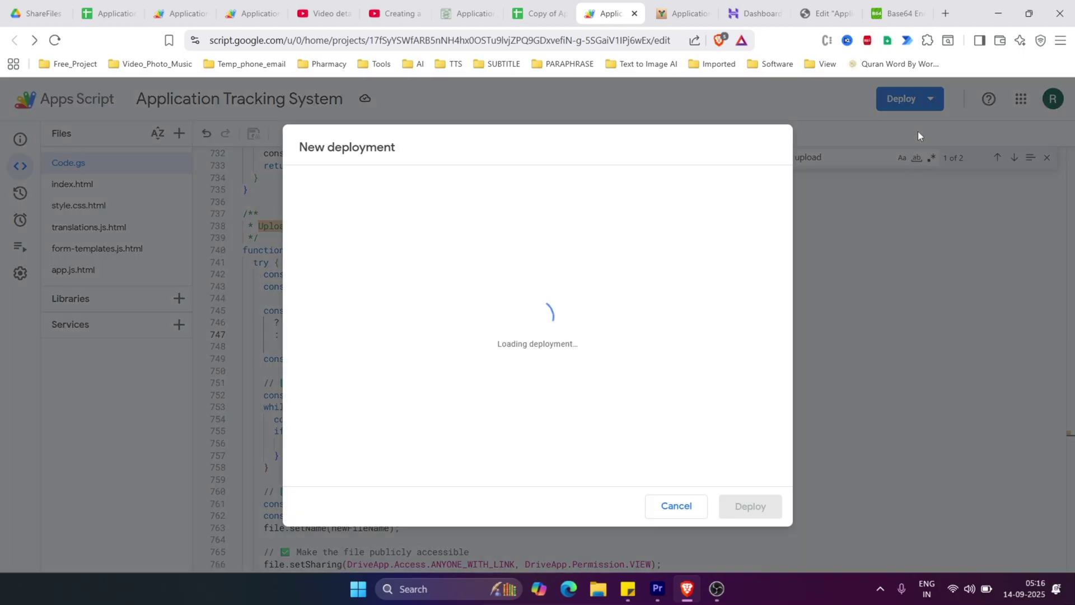
left_click(556, 249)
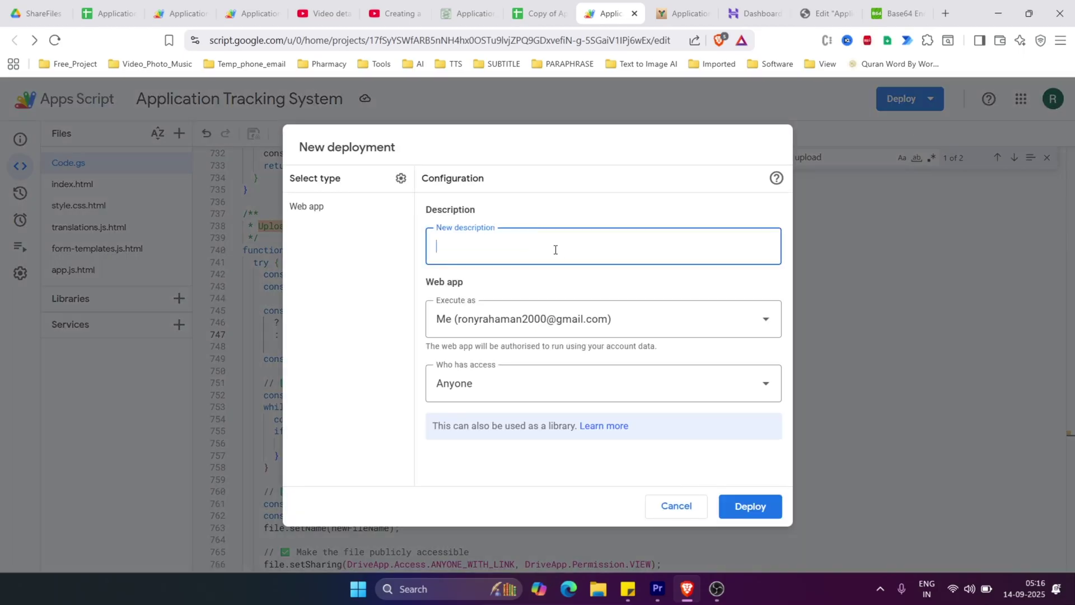
type("ATS")
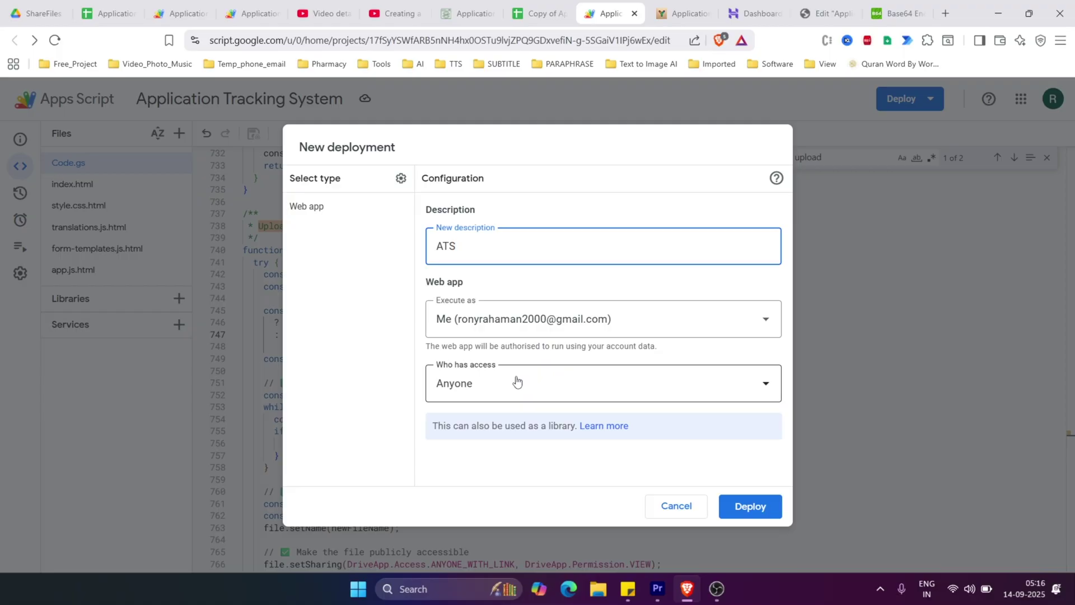
left_click(579, 389)
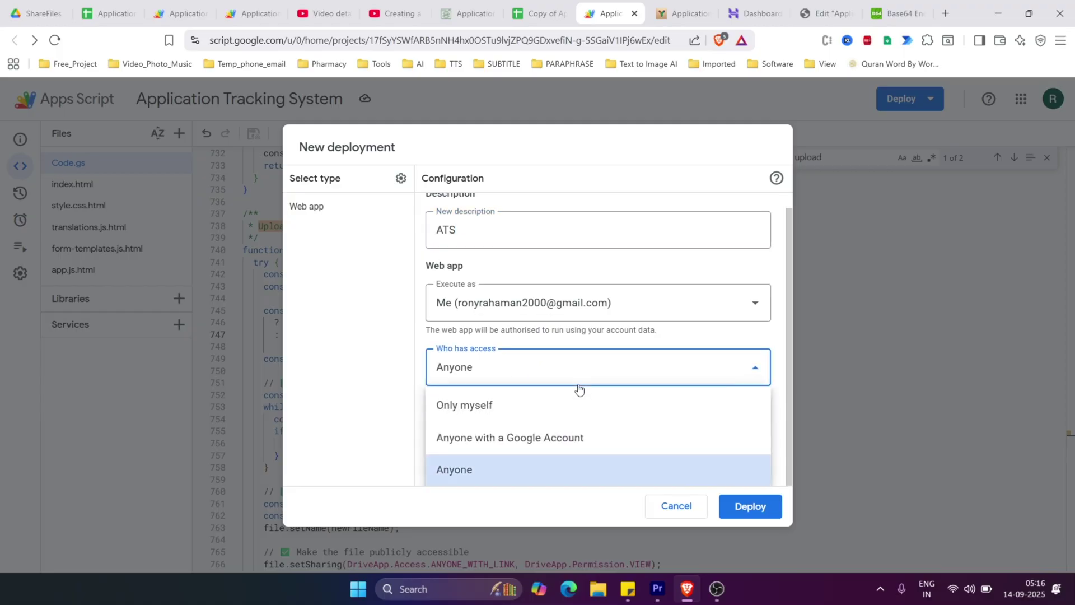
left_click(577, 387)
left_click(771, 510)
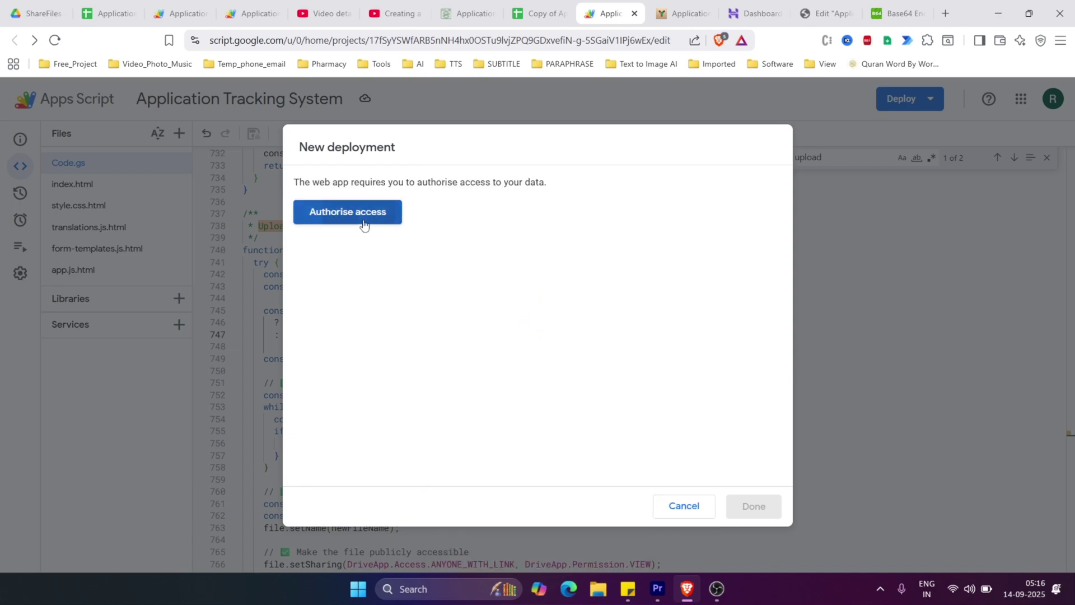
Step: Authorise the unverified web app with the Google account and allow its requested permissions
left_click(364, 222)
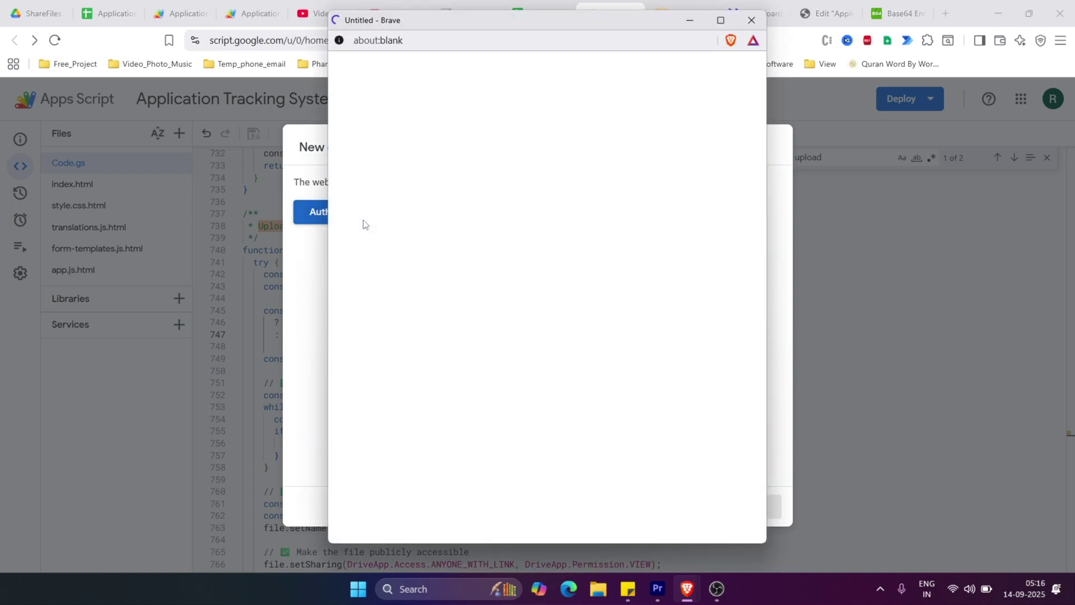
left_click(492, 279)
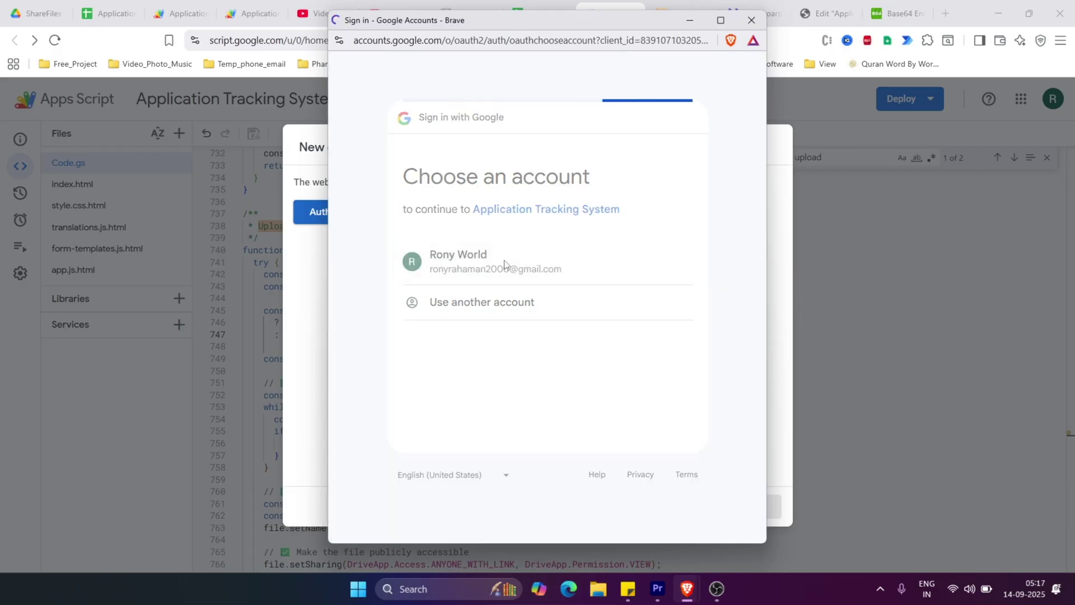
left_click(372, 300)
left_click(427, 398)
scroll(538, 427, "down", 10)
left_click(610, 440)
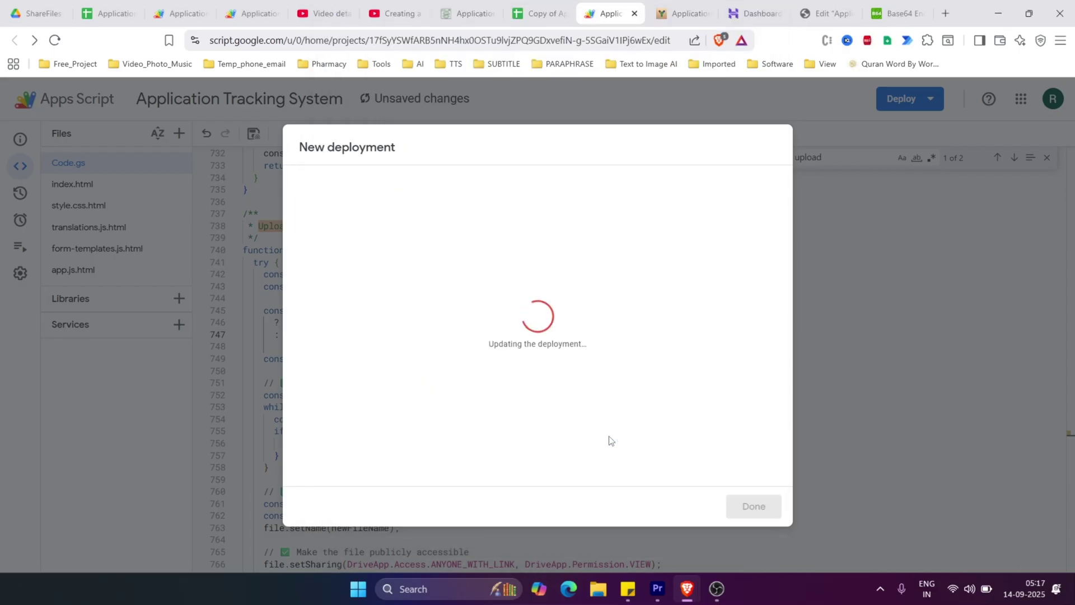
Step: Copy the web app URL and paste it into a new browser tab
left_click(311, 392)
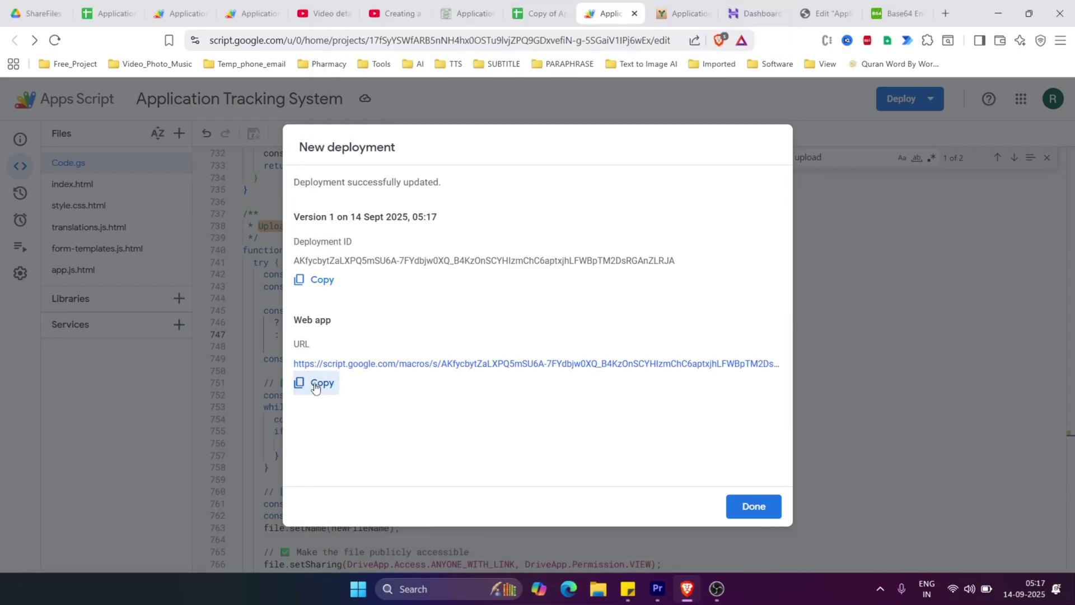
left_click(737, 506)
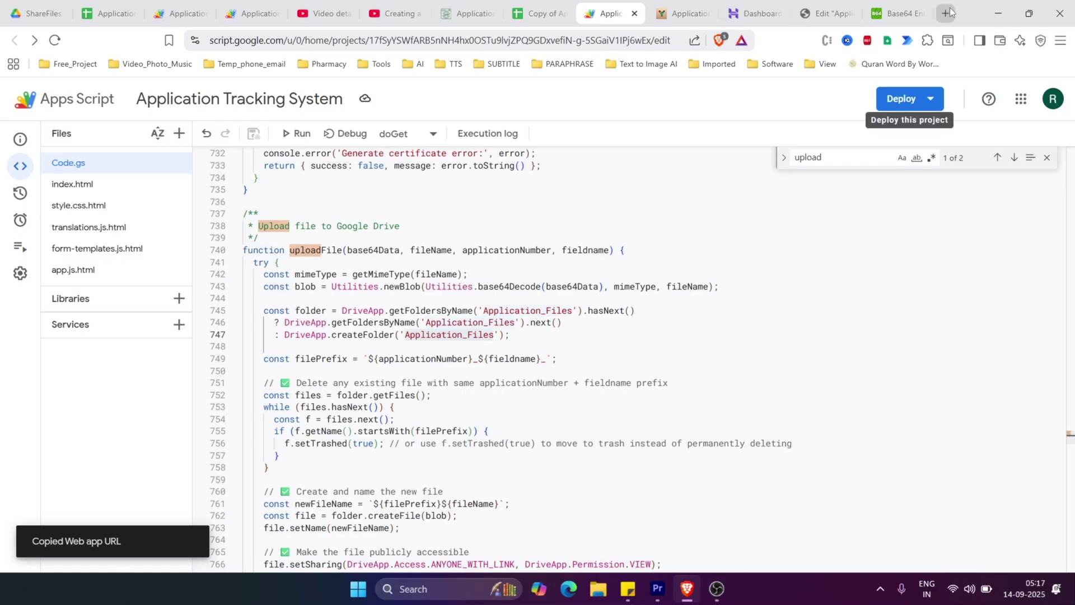
key("ctrl+t")
key("ctrl+v")
Step: Load the web app to show its Login to Your Account page, then dismiss the banner and switch tabs
key("Return")
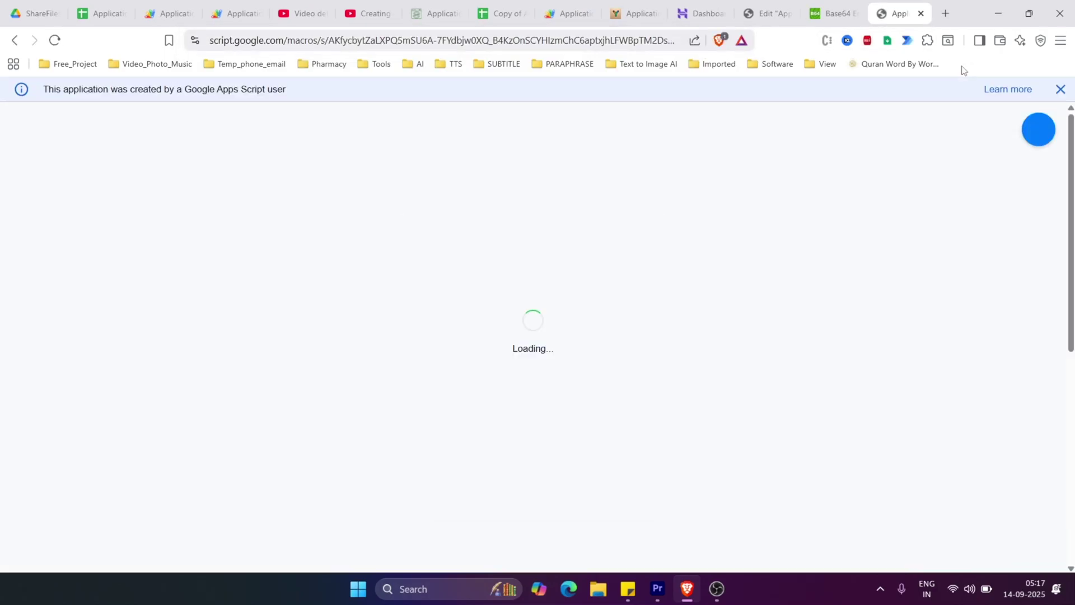
left_click(1059, 88)
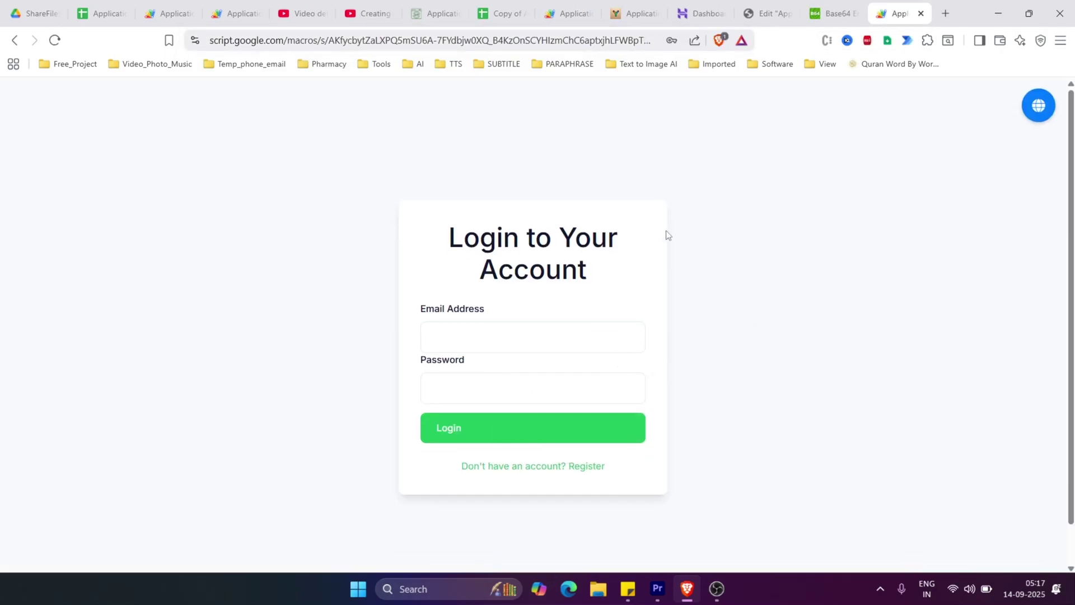
left_click(502, 22)
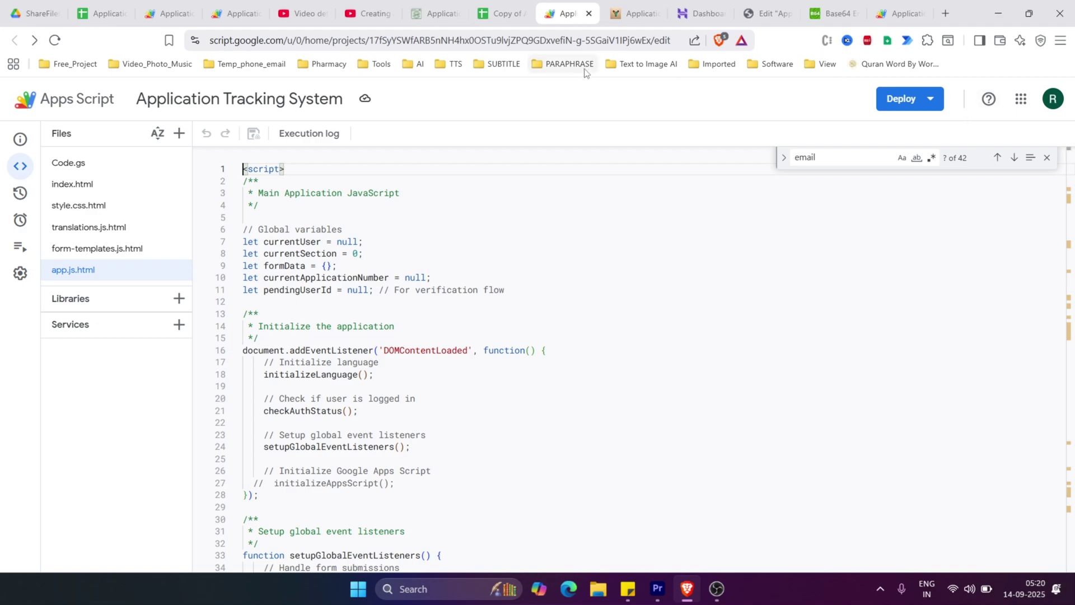
Step: Show the YouTube tutorial's description with its Purchase, free Project download and Paypal links
left_click(630, 16)
scroll(682, 274, "up", 10)
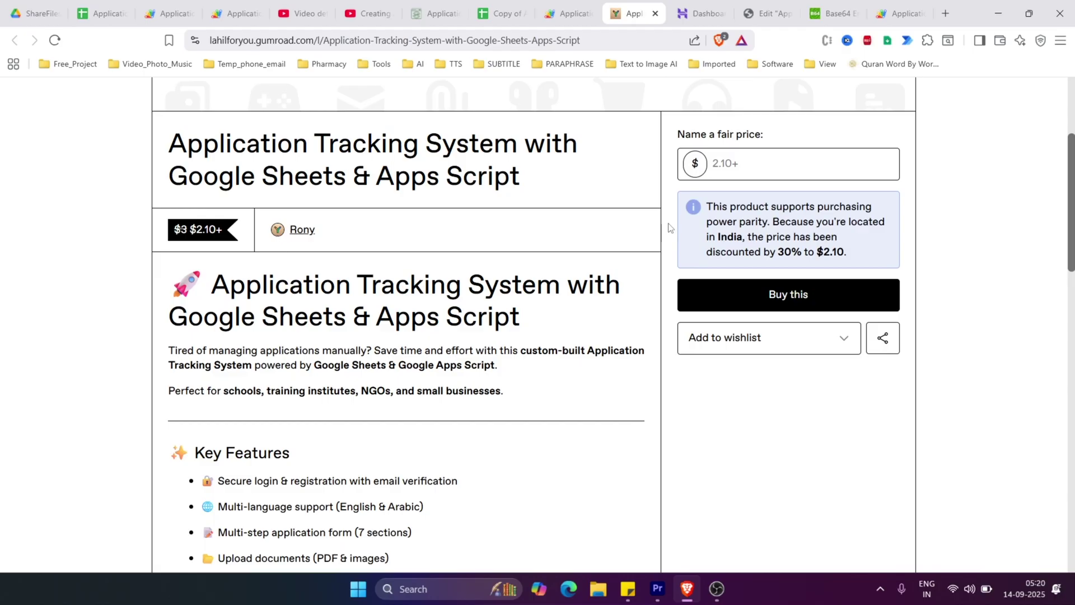
left_click(367, 13)
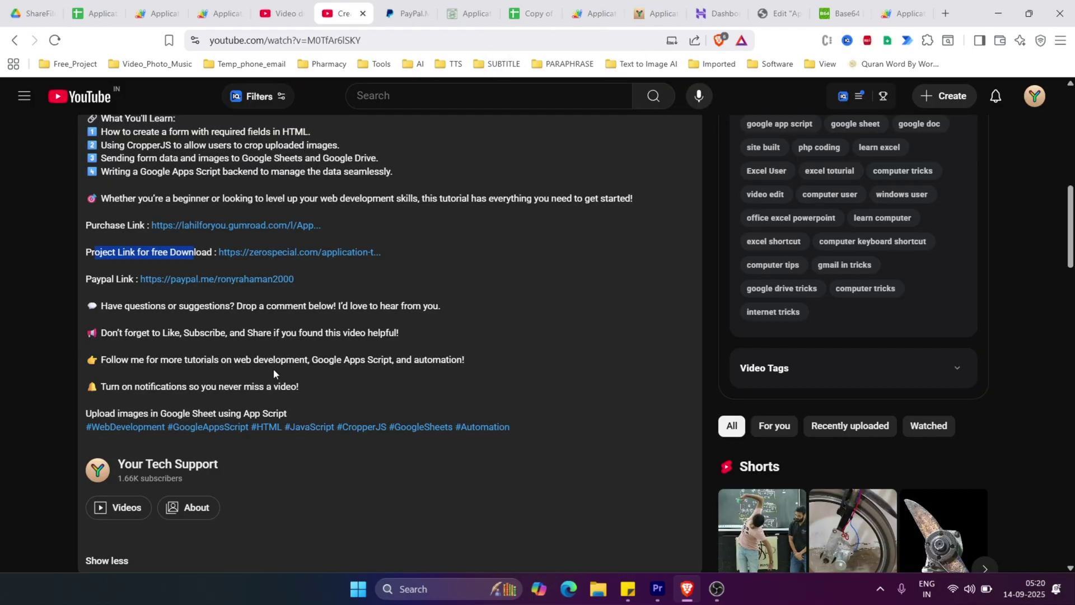
scroll(353, 364, "up", 1)
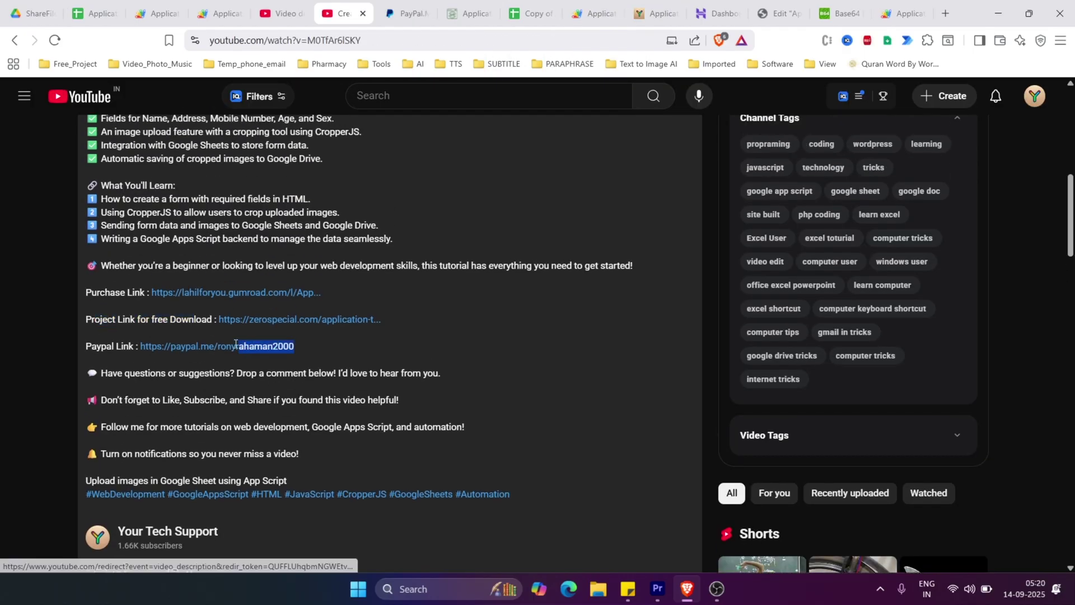